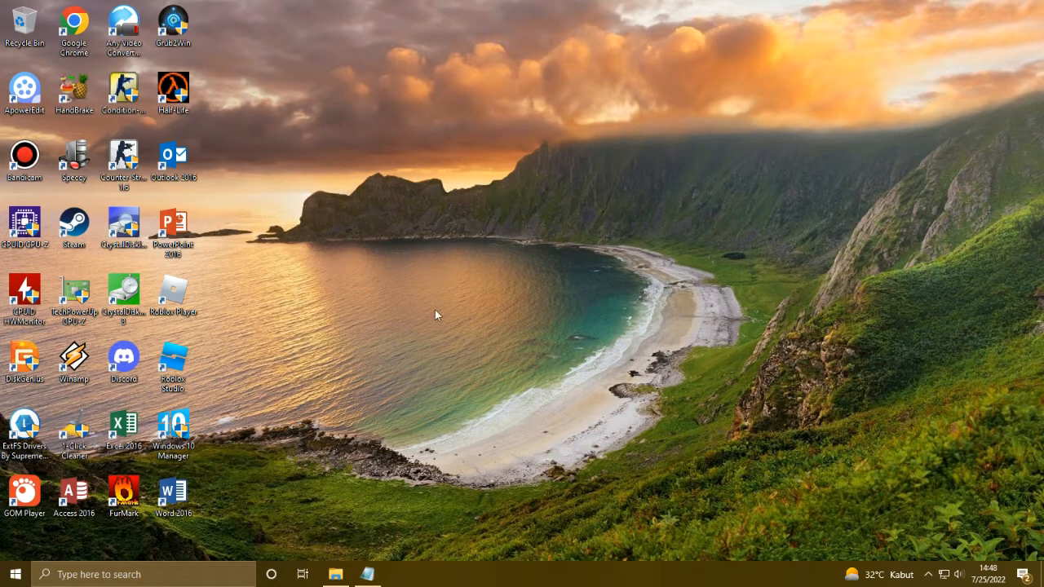
Open the triple-boot notes in Notepad and review the required OS files listed under Bahan-bahan.
click(367, 574)
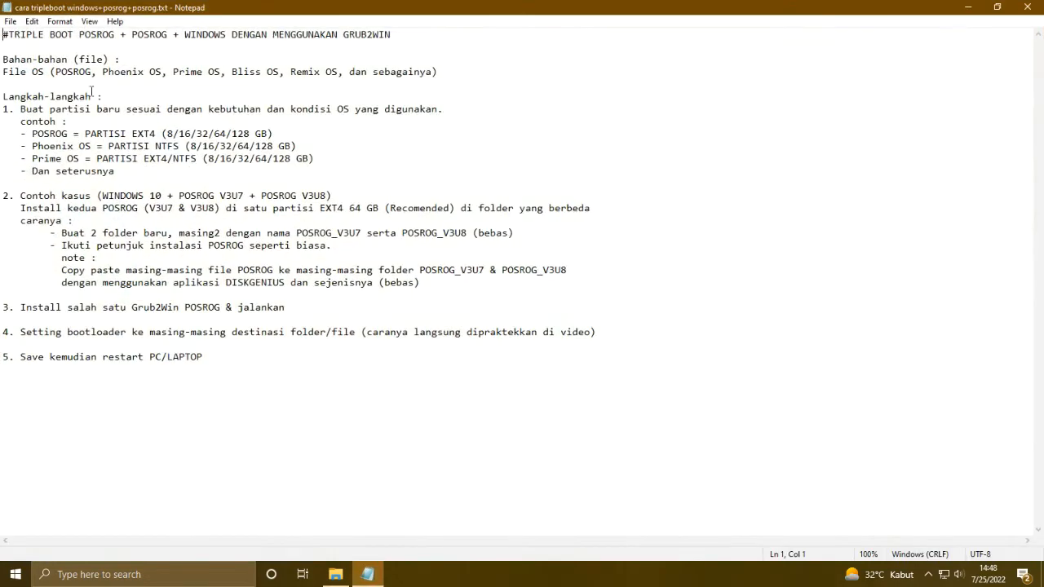
drag(14, 71, 57, 71)
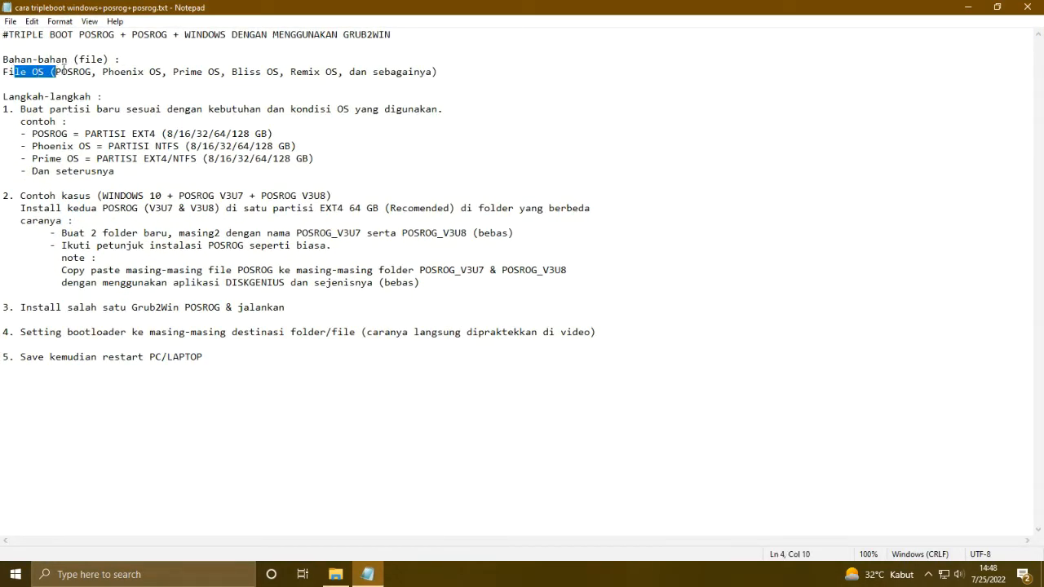
click(61, 71)
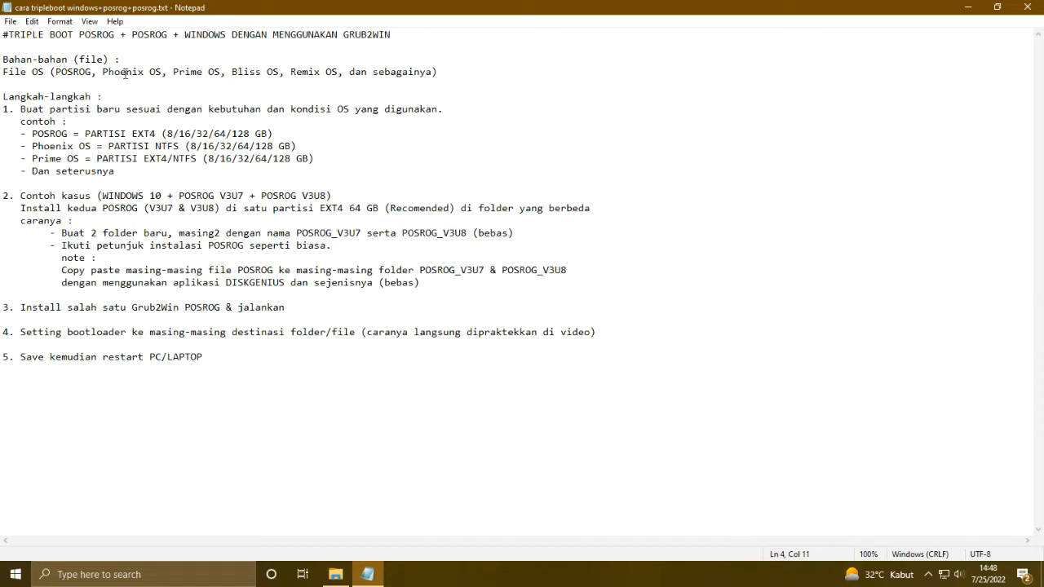
click(78, 73)
click(134, 71)
click(81, 74)
click(190, 73)
click(253, 71)
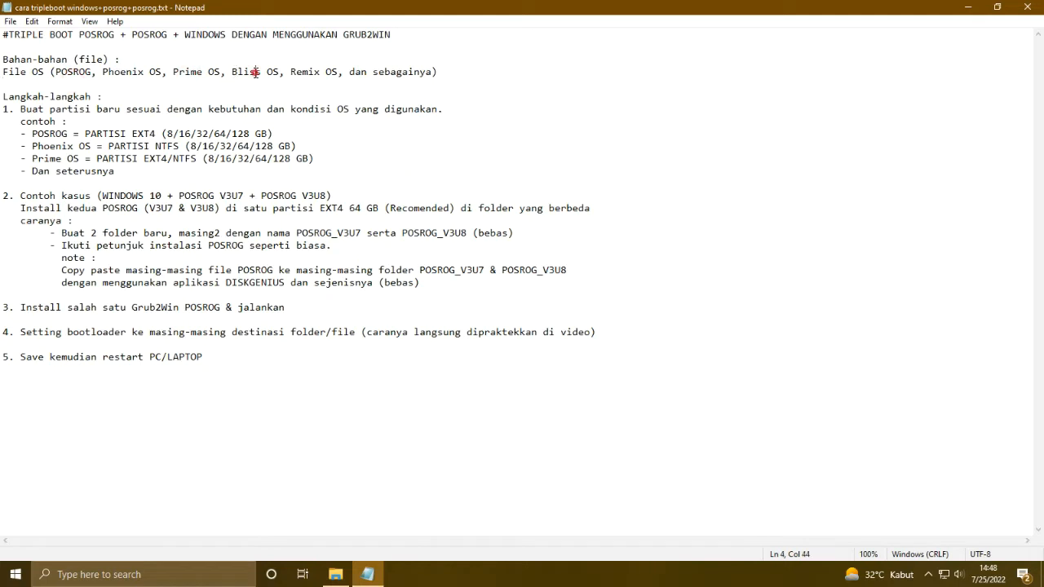
click(130, 72)
drag(130, 72, 384, 72)
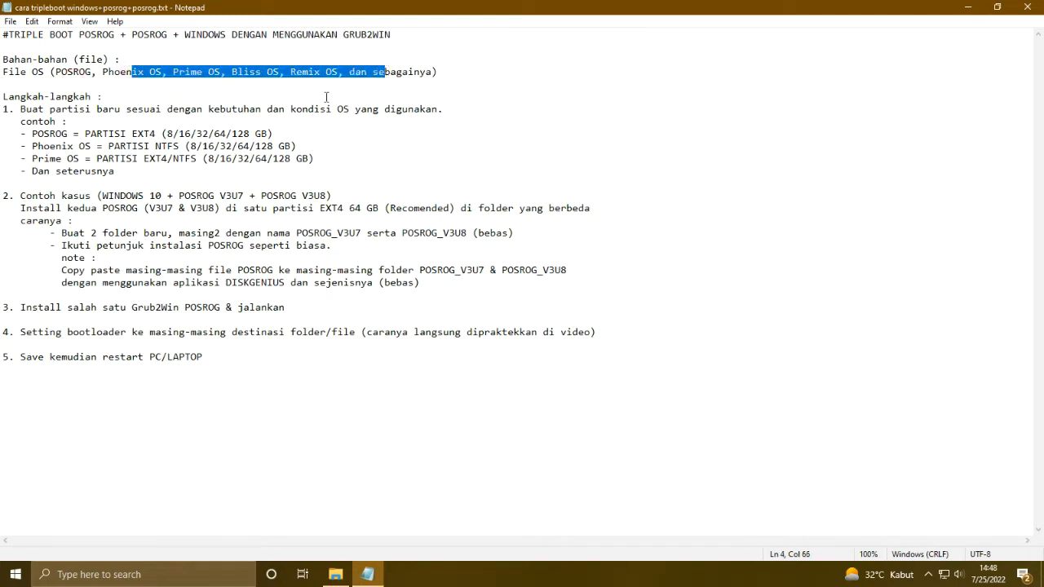
click(444, 67)
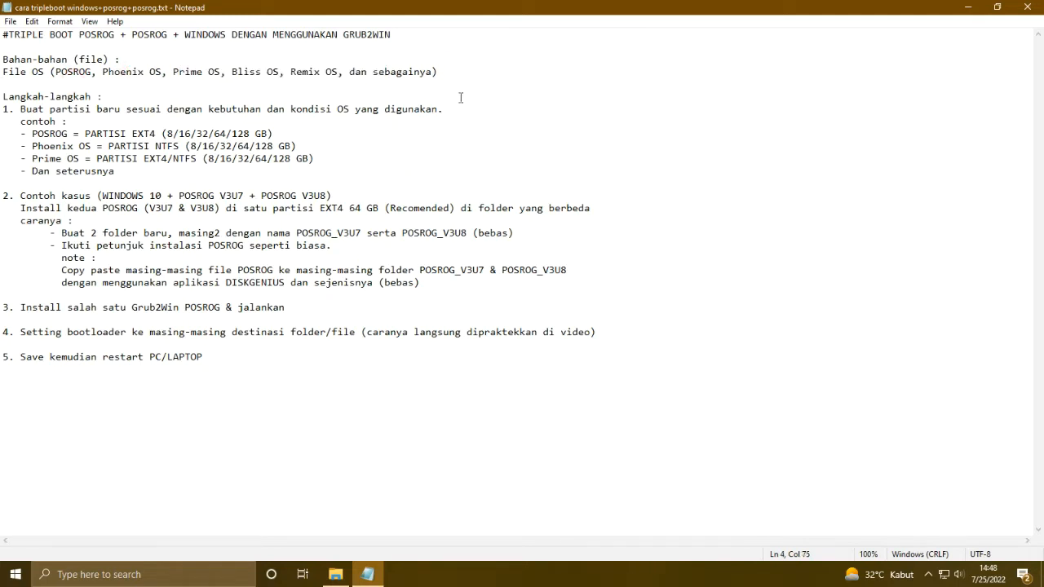
Review steps 1 and 2 of the notes, covering the new partition and the two POSROG folders.
click(123, 98)
click(84, 133)
drag(66, 108, 114, 108)
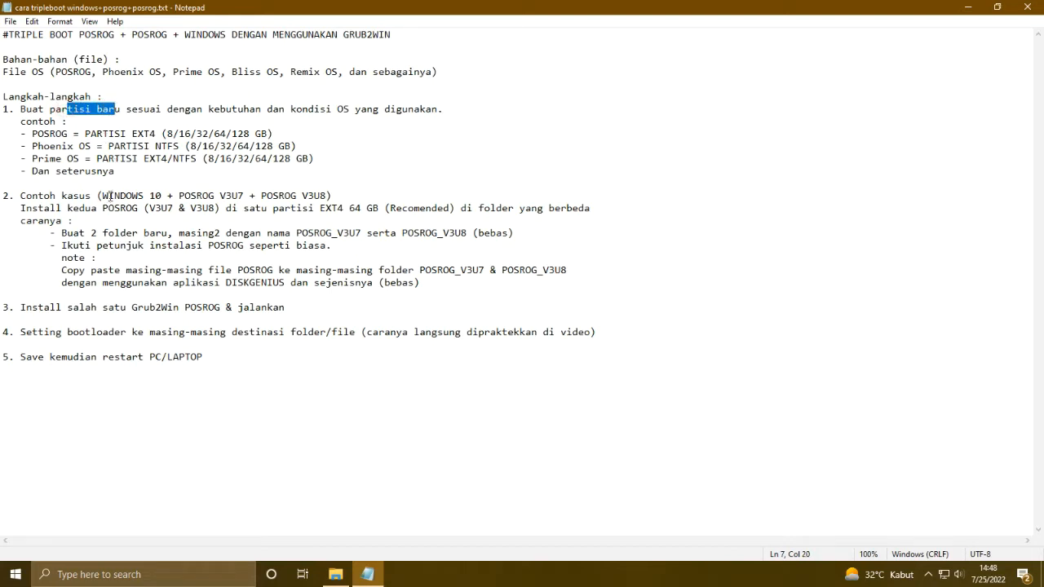
drag(85, 210, 138, 210)
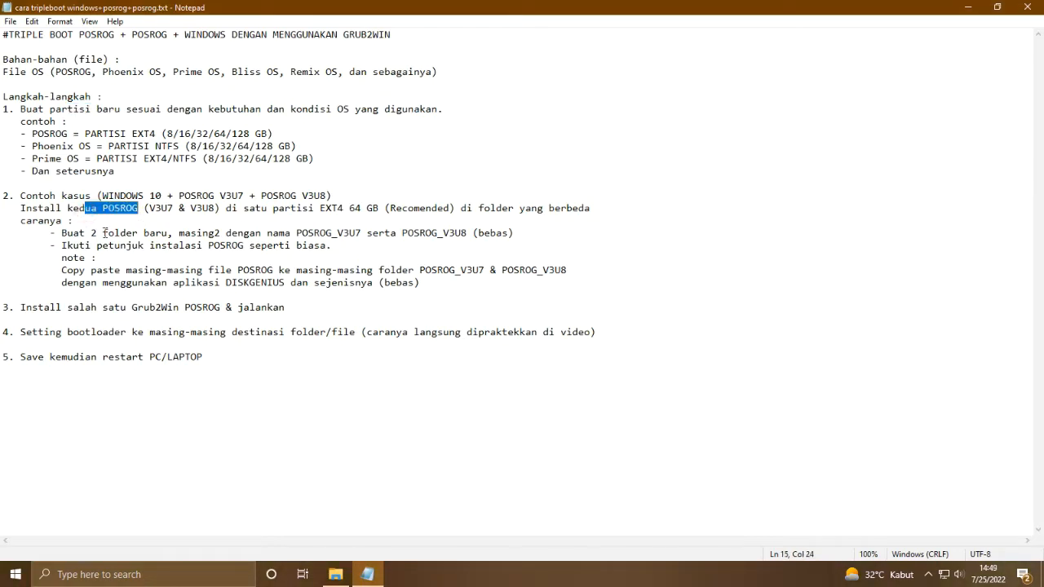
drag(91, 234, 127, 234)
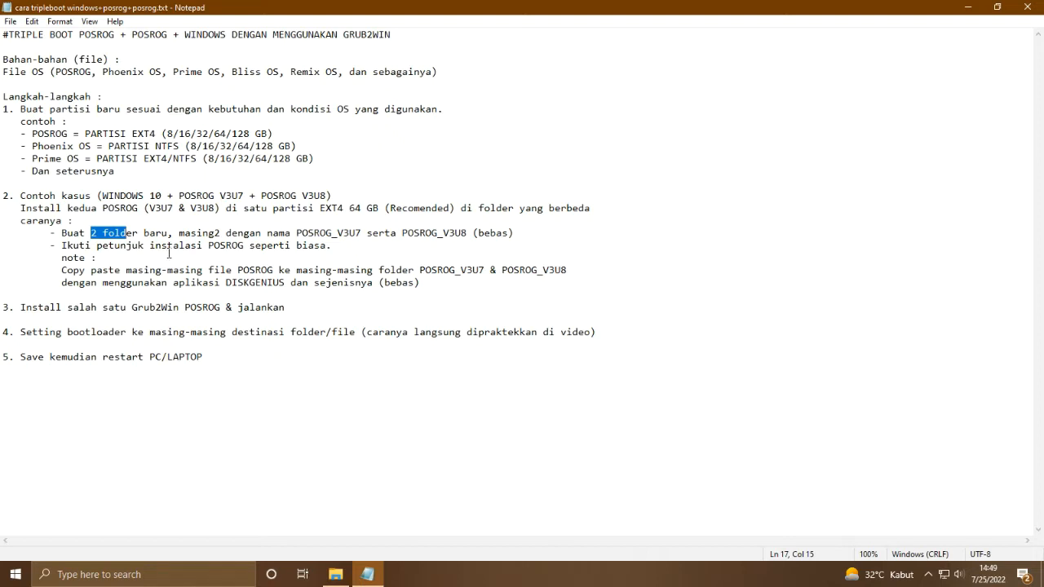
click(179, 249)
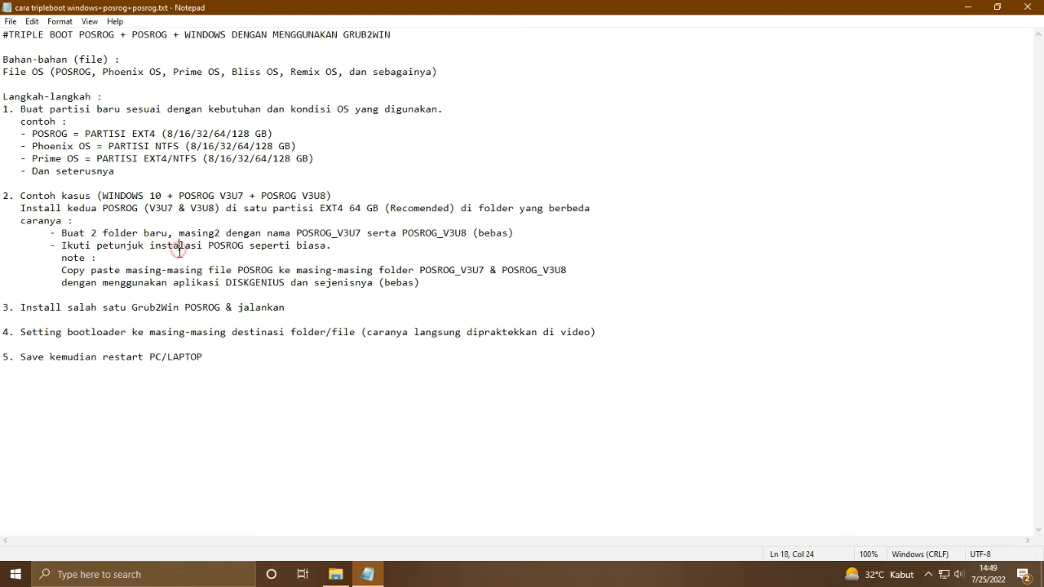
Review step 3 of the notes on installing and running one POSROG Grub2Win.
click(64, 307)
drag(64, 307, 152, 310)
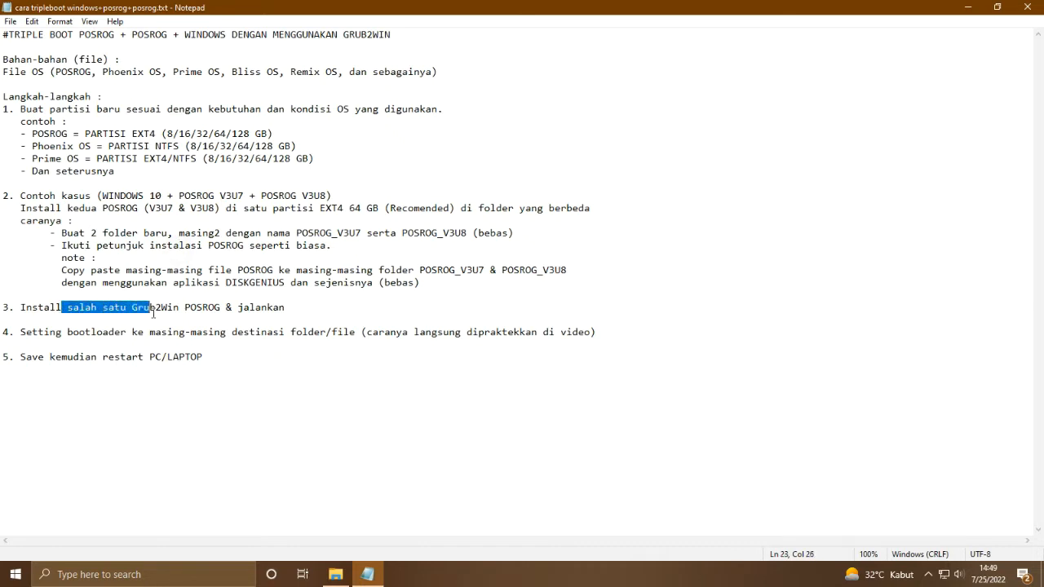
click(99, 332)
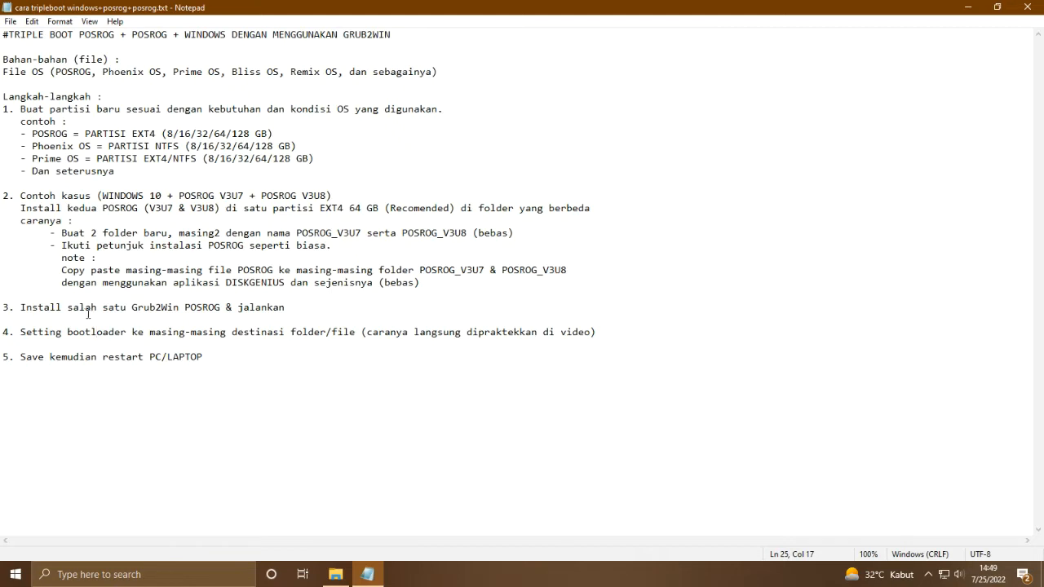
drag(80, 307, 163, 315)
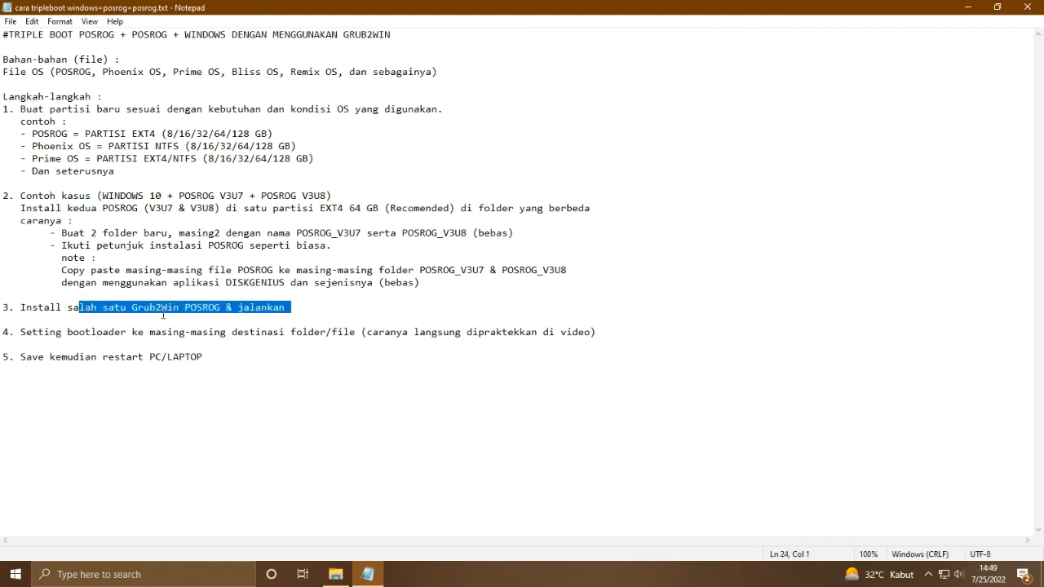
click(167, 308)
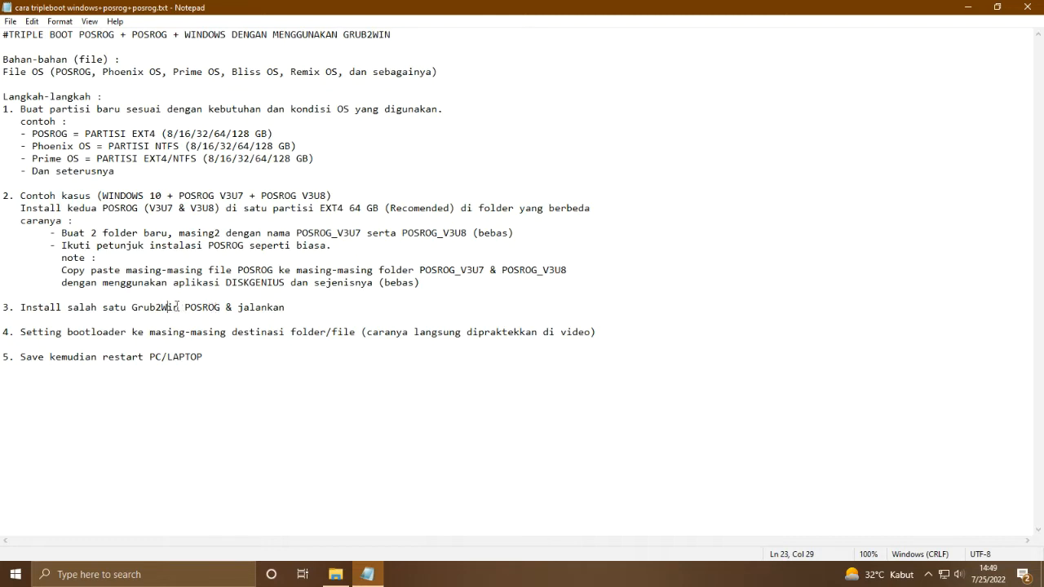
drag(68, 308, 181, 306)
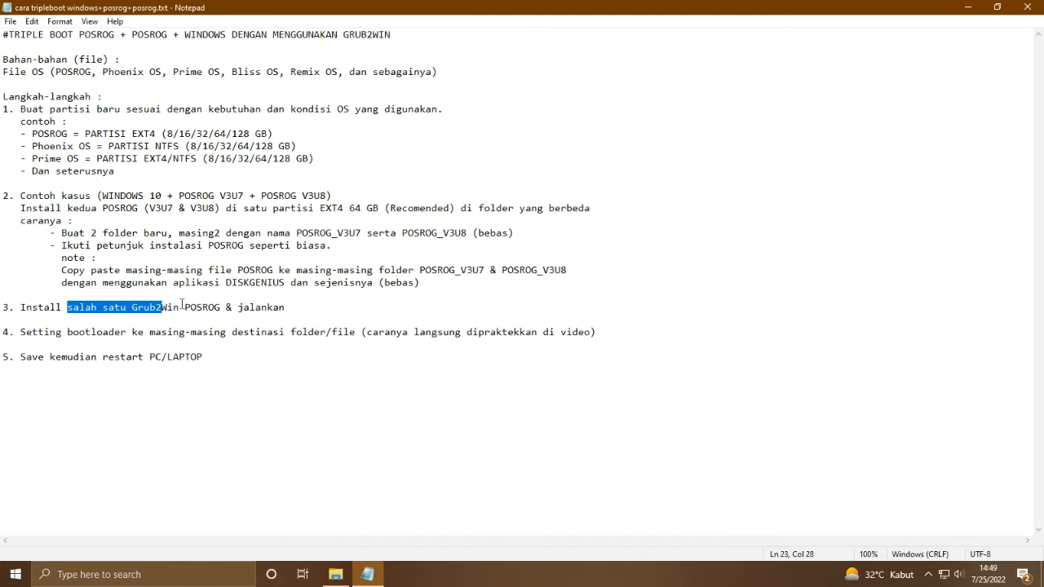
click(207, 307)
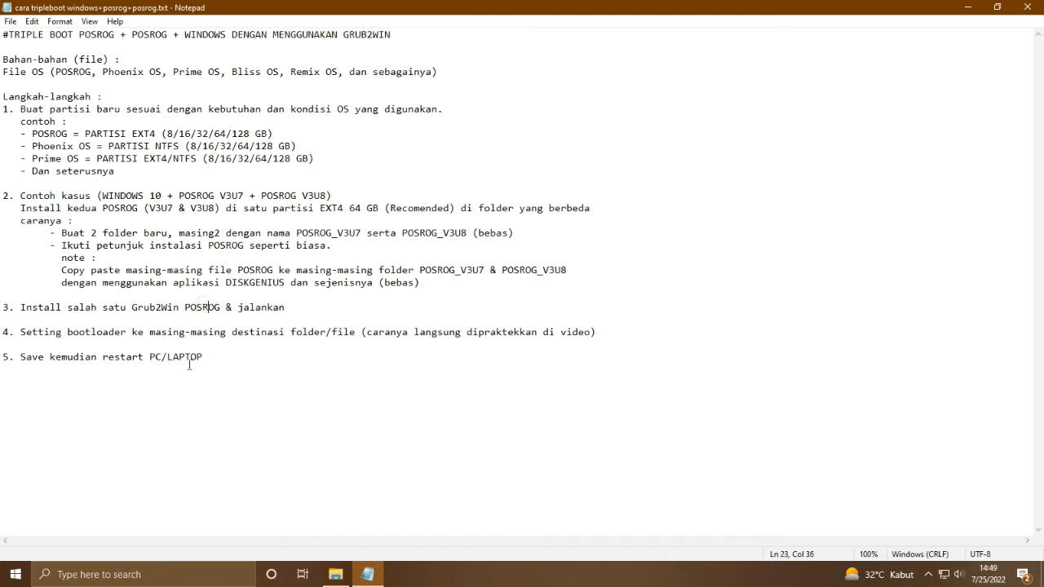
drag(53, 307, 155, 303)
click(157, 307)
drag(209, 310, 167, 309)
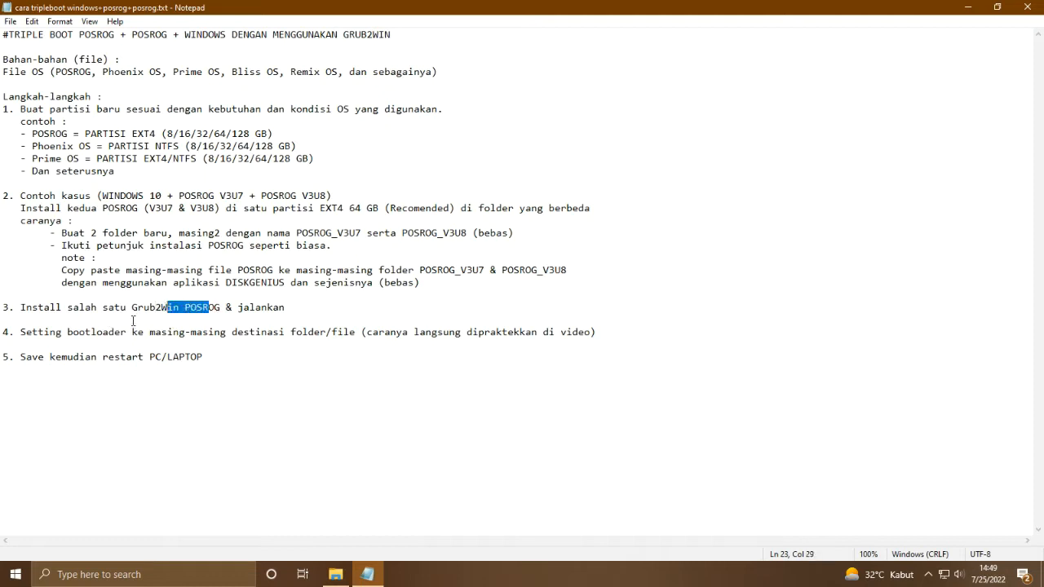
Review steps 4 and 5 of the notes on setting the bootloader destinations, saving and restarting the PC.
drag(40, 332, 85, 332)
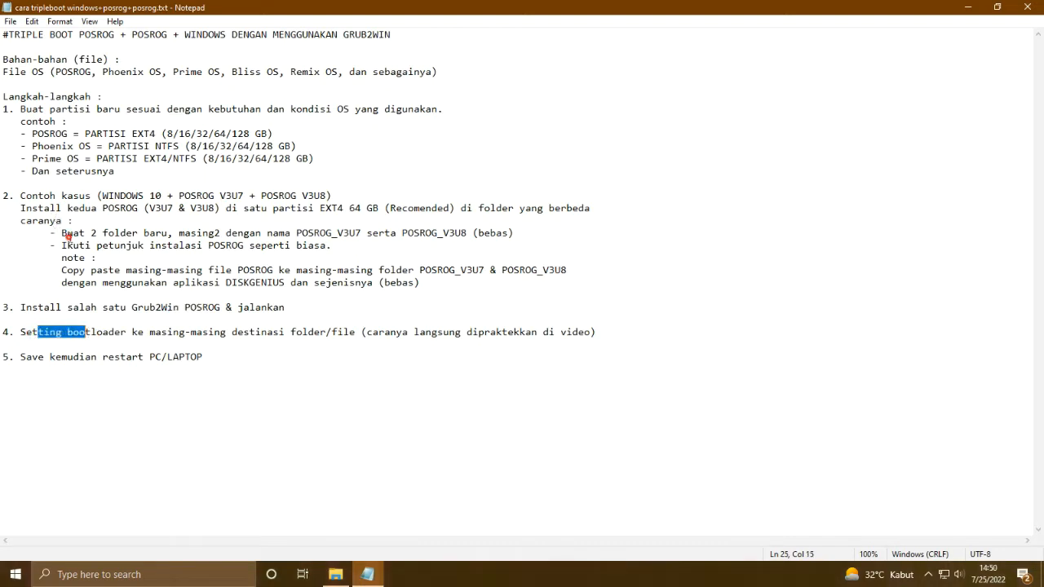
drag(67, 233, 161, 245)
drag(45, 333, 214, 343)
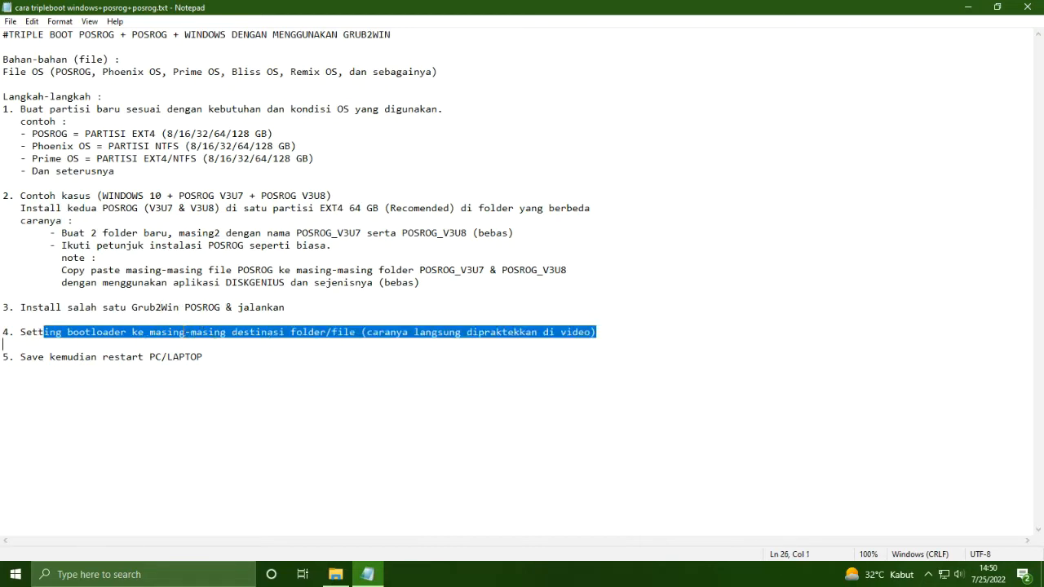
click(184, 332)
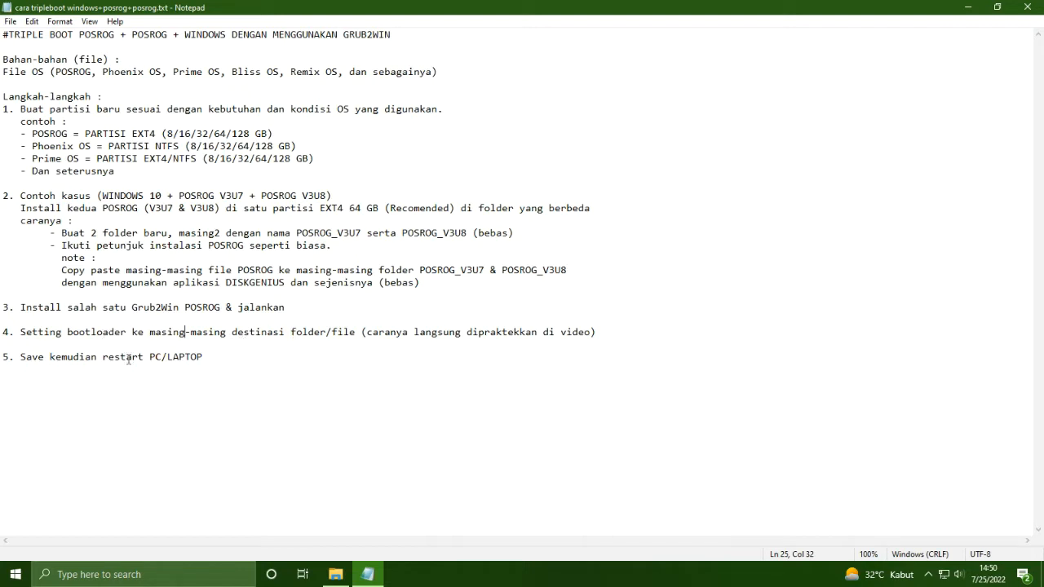
drag(56, 357, 160, 368)
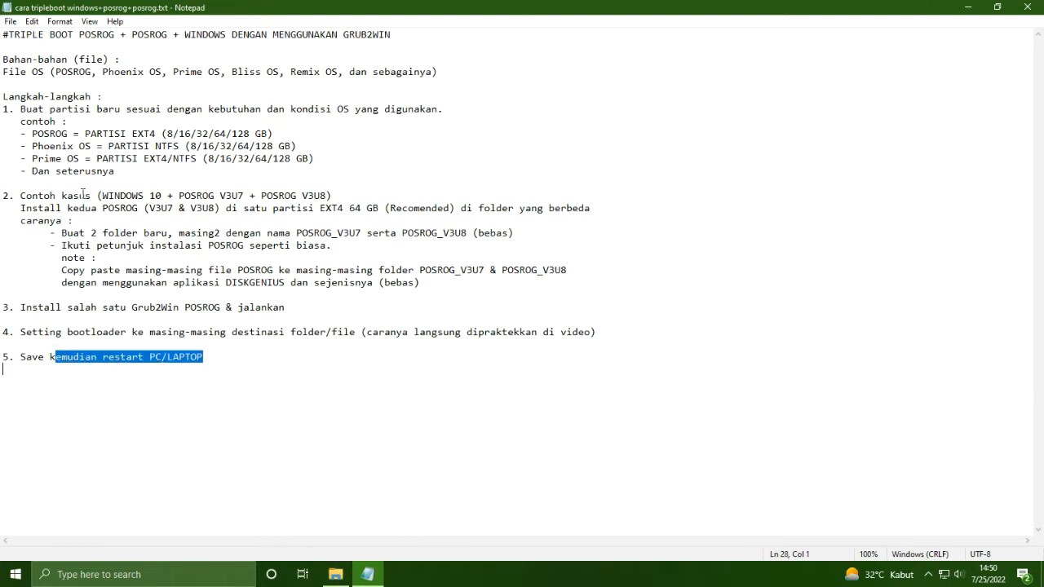
Switch to File Explorer, open the APPS\ANDROID folder on HDD (D:), and locate the POSROG V3U7 and V3U8 folders.
drag(14, 71, 85, 72)
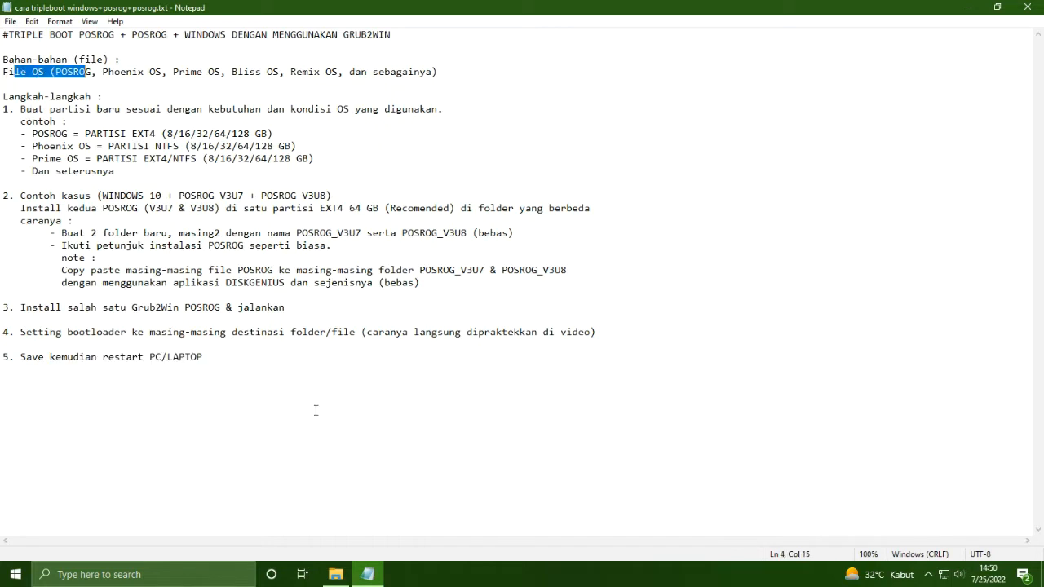
click(335, 574)
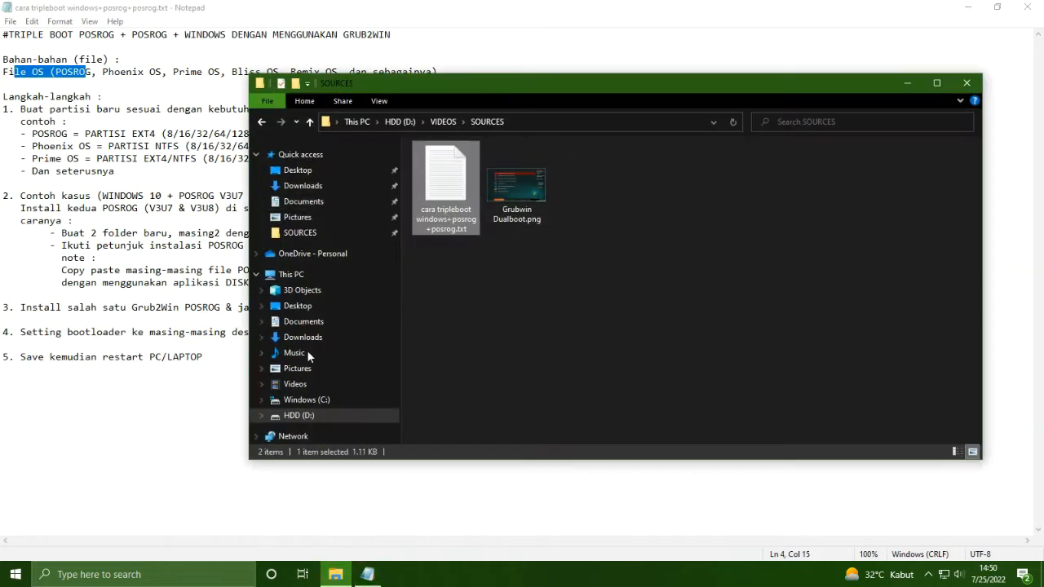
click(314, 416)
double_click(450, 166)
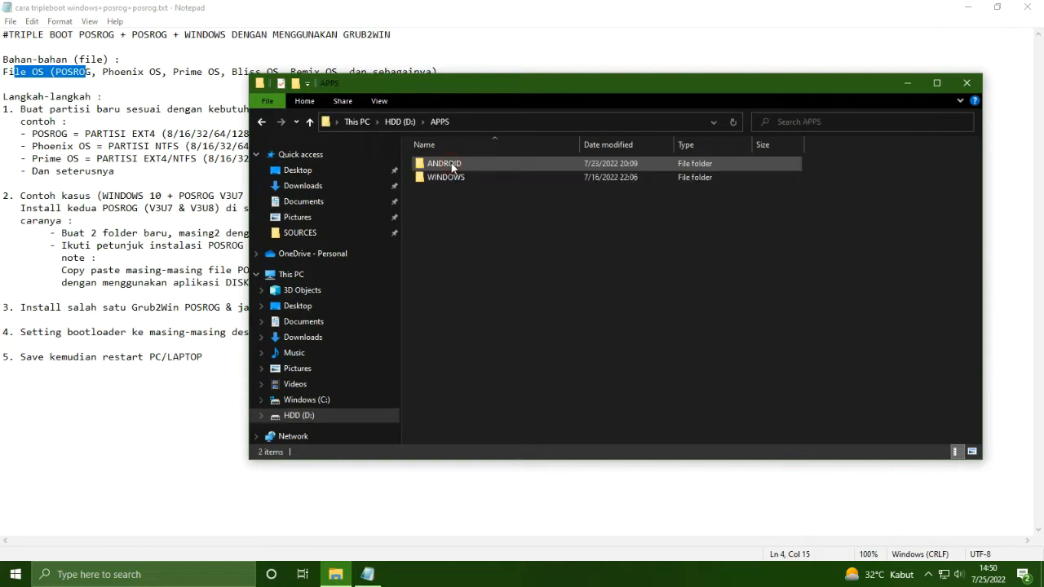
double_click(450, 165)
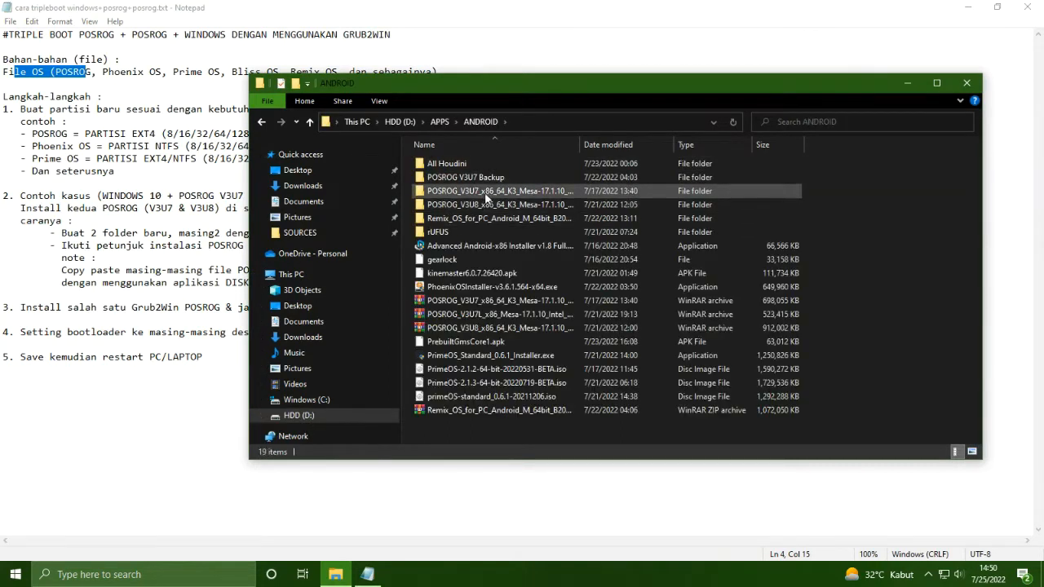
click(486, 194)
ctrl+click(489, 206)
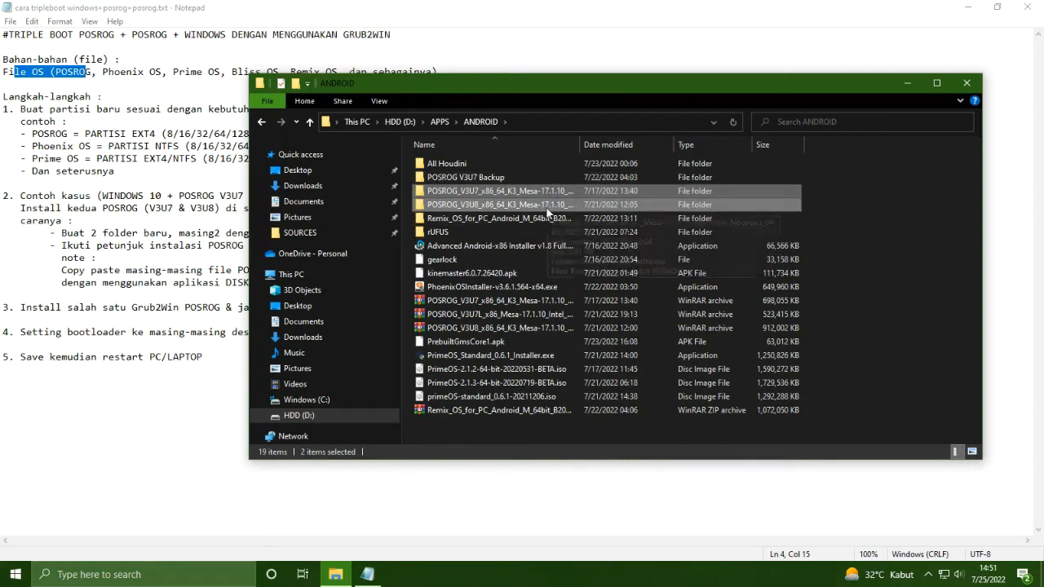
click(496, 236)
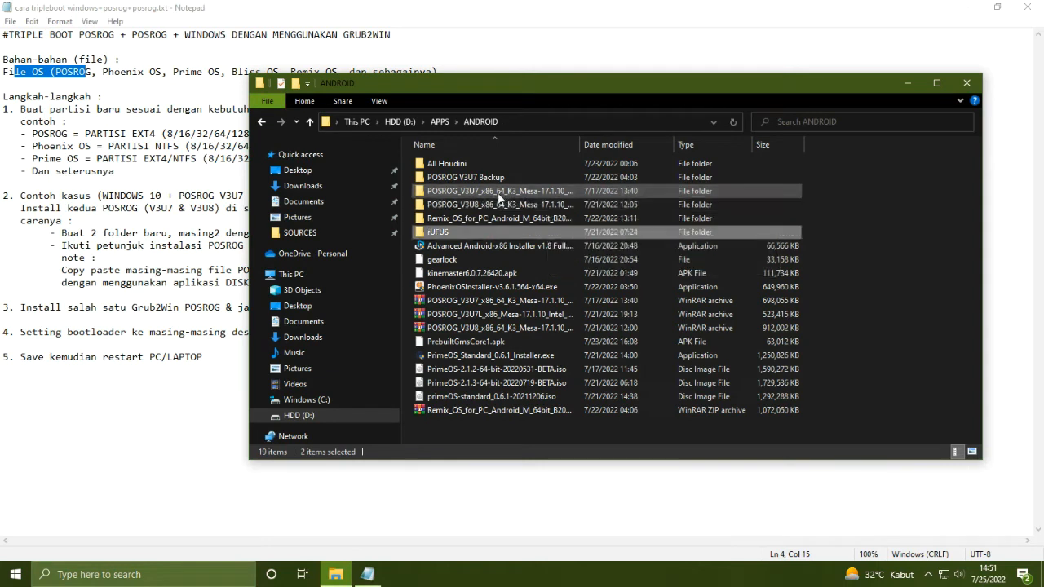
click(490, 194)
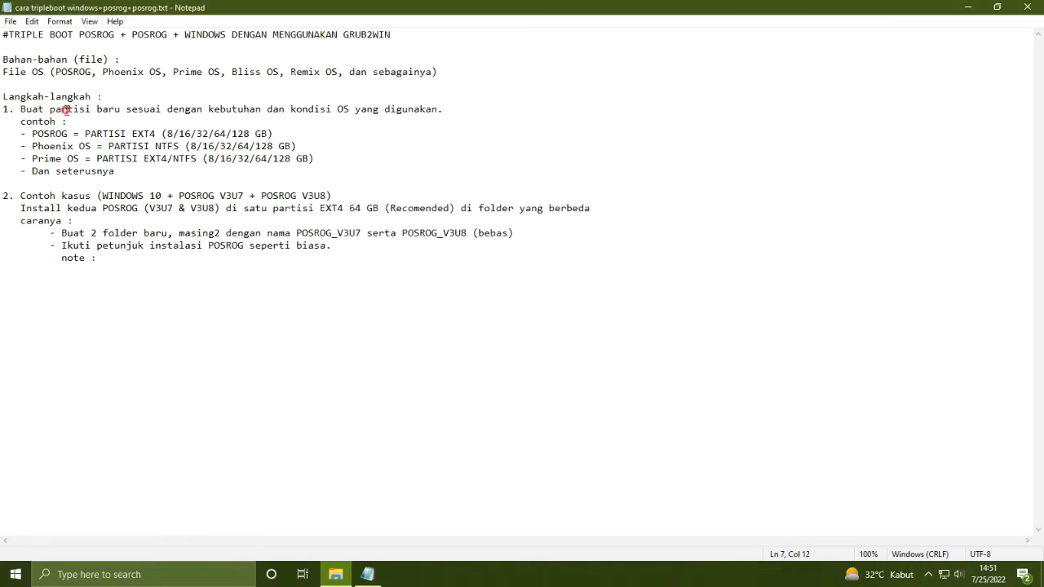
Recheck the partition step in the notes, inspect Disk 1's unallocated space in Disk Management, and put both windows away.
click(67, 109)
drag(67, 109, 109, 111)
click(85, 109)
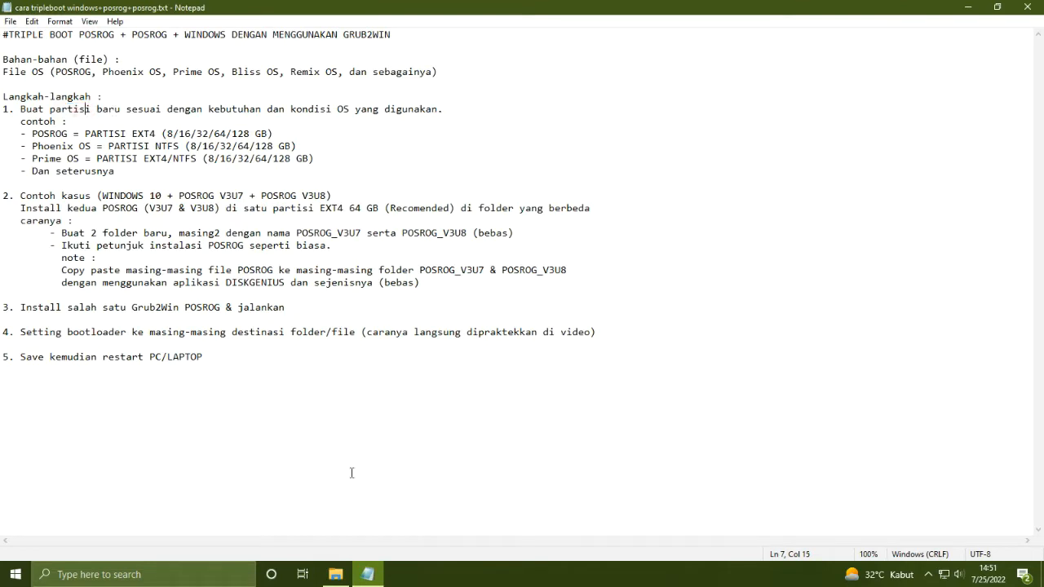
click(80, 573)
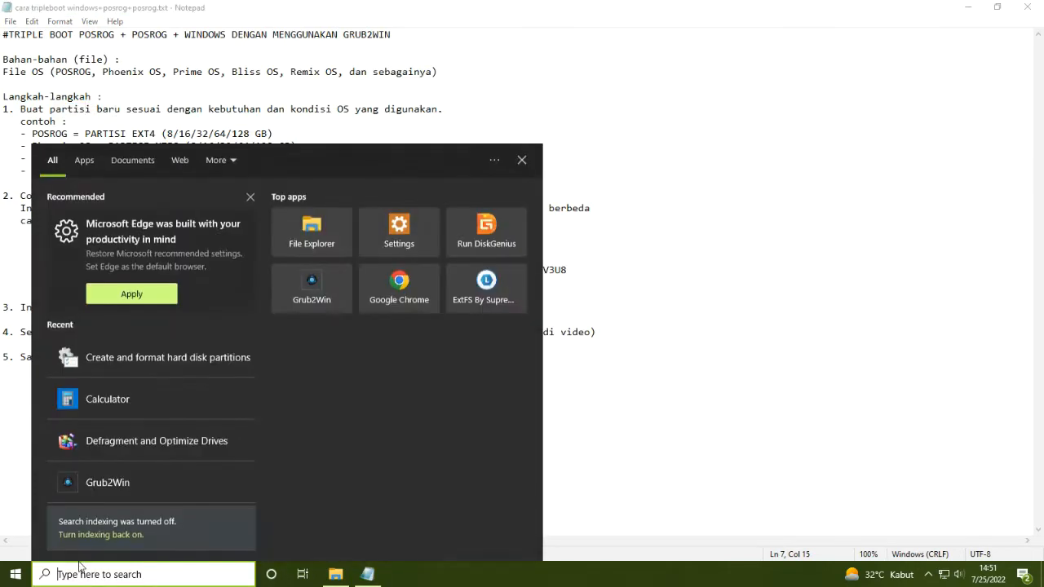
text(dis)
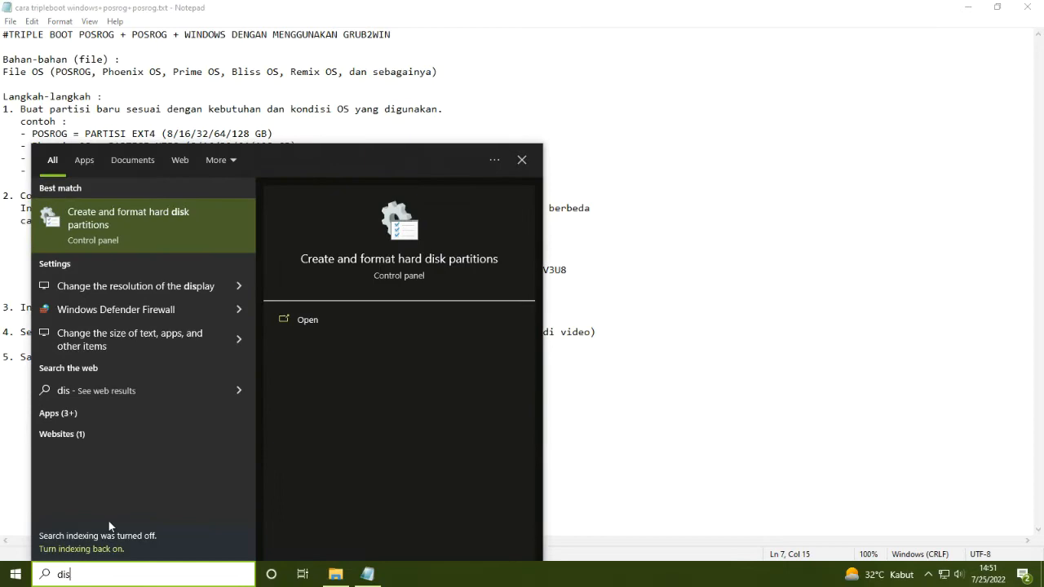
click(133, 208)
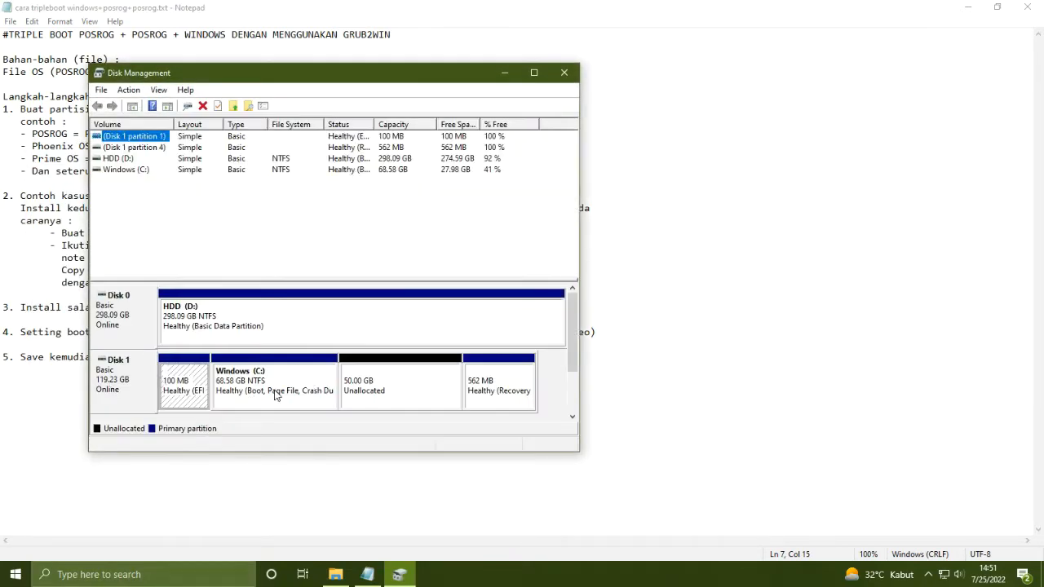
click(378, 384)
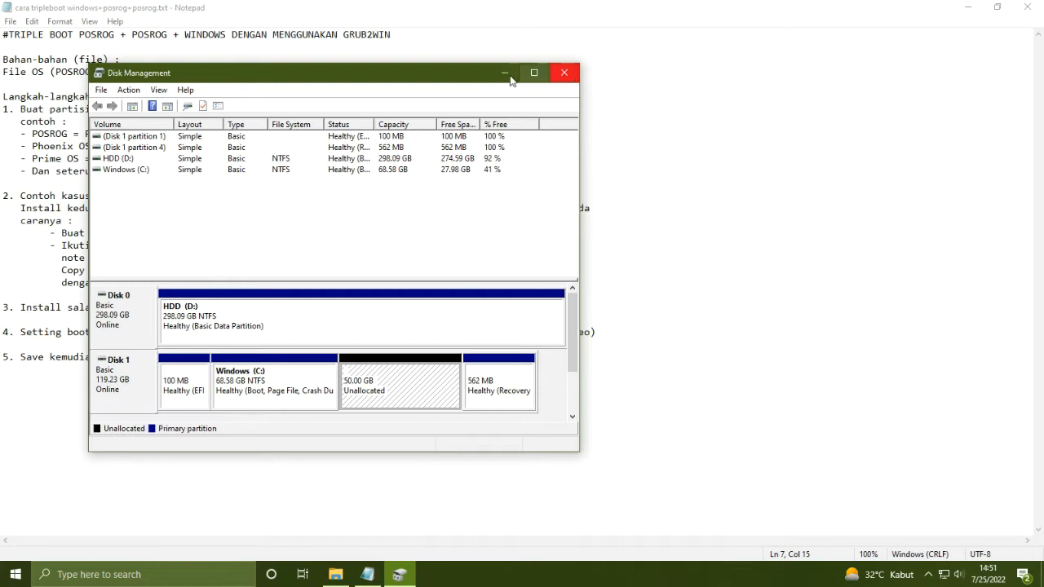
click(563, 73)
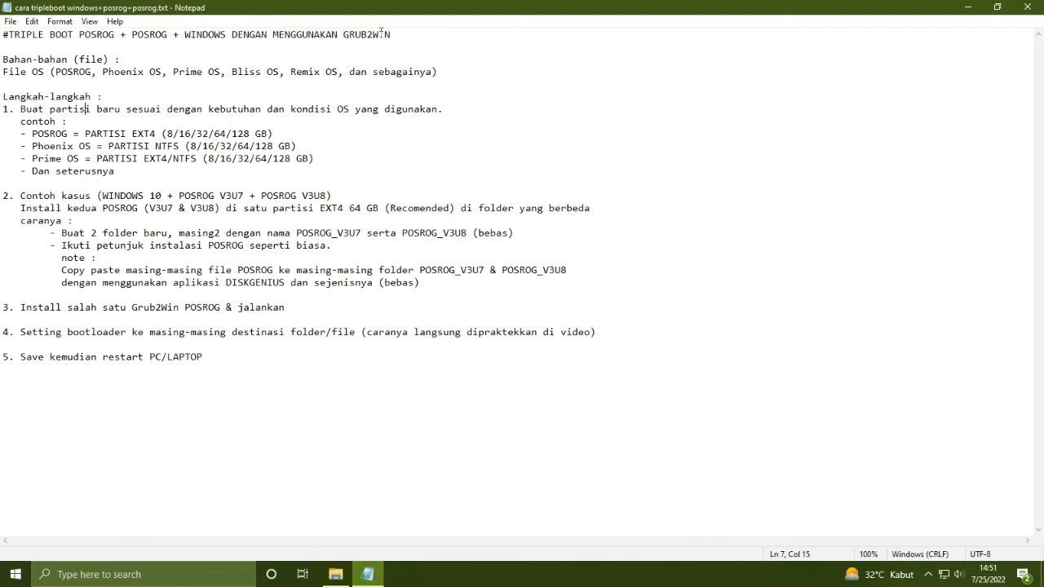
click(969, 7)
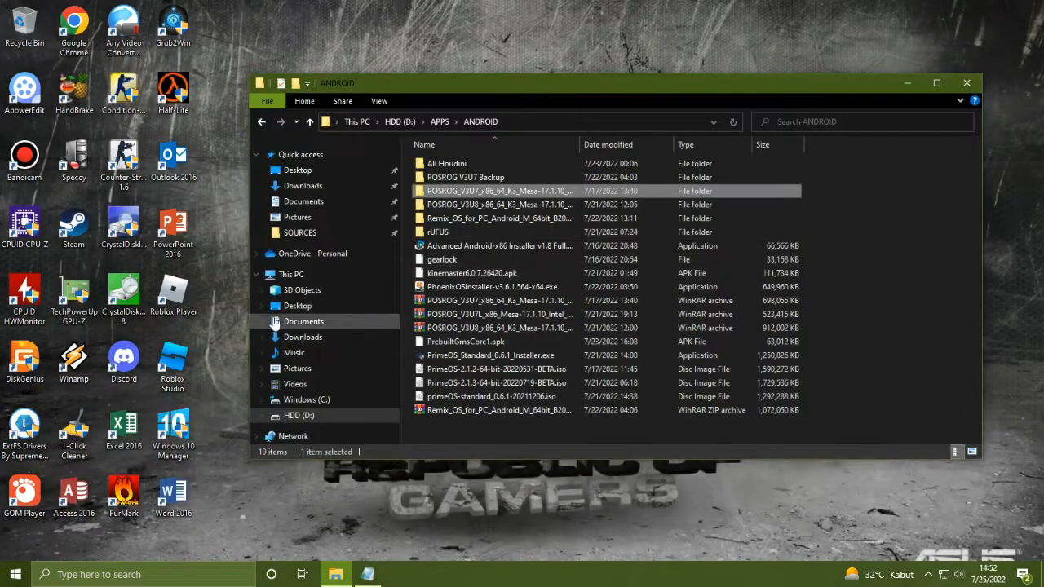
Look through the Software folder inside the POSROG V3U8 folder for the DiskGenius archive and close File Explorer.
click(24, 366)
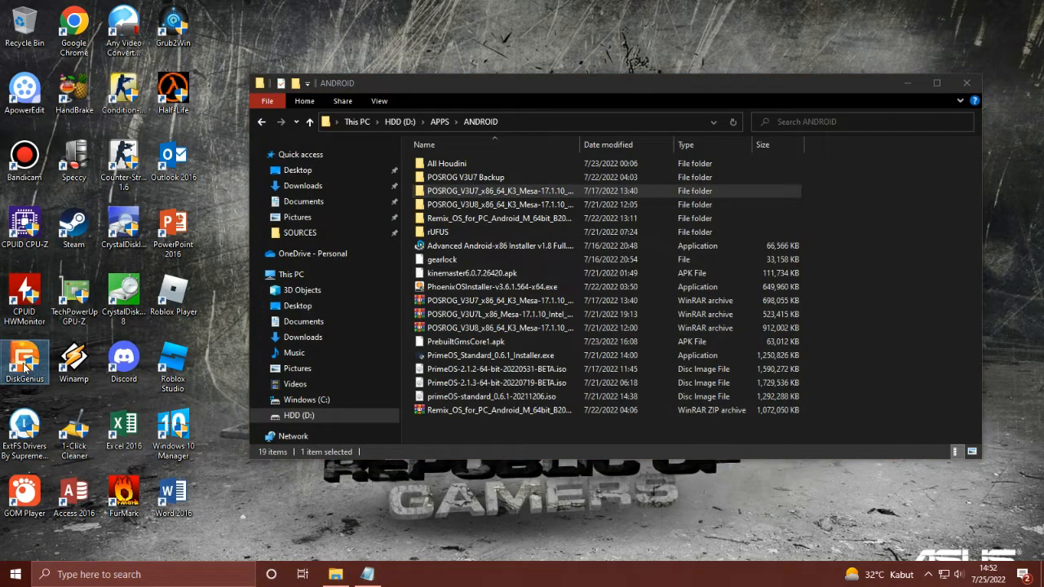
click(487, 206)
double_click(486, 205)
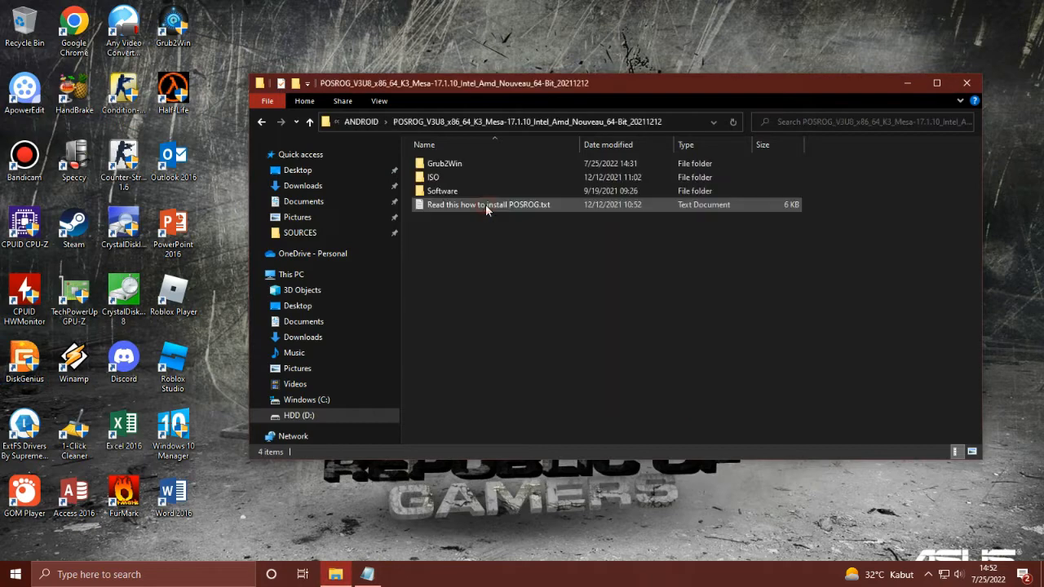
double_click(441, 191)
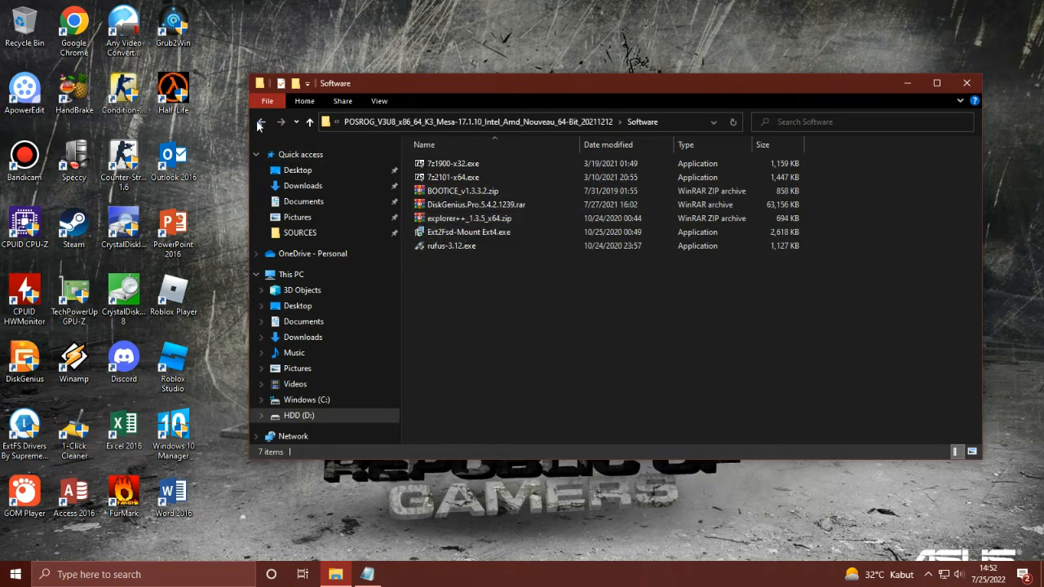
click(260, 122)
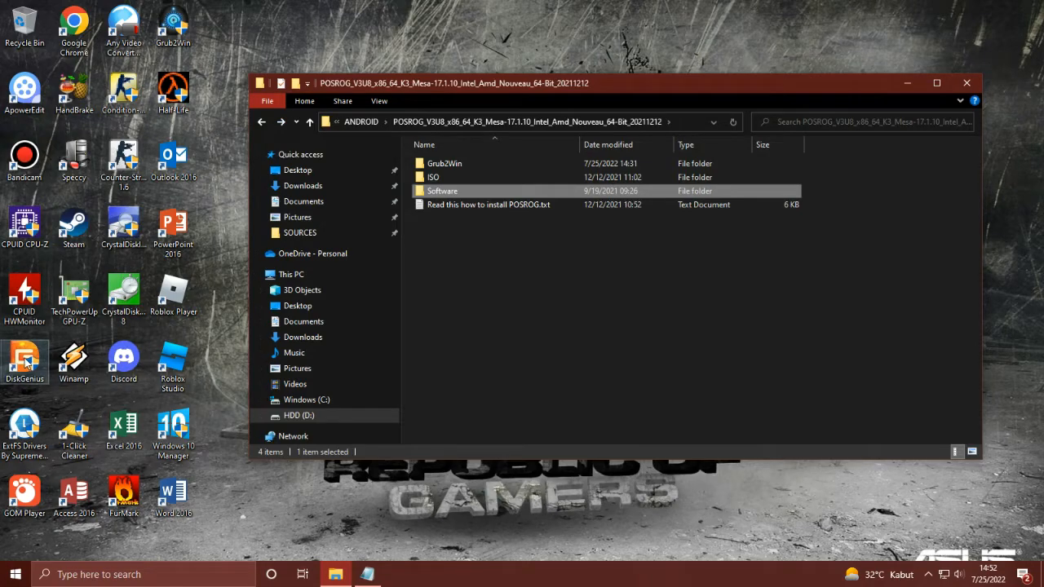
click(967, 83)
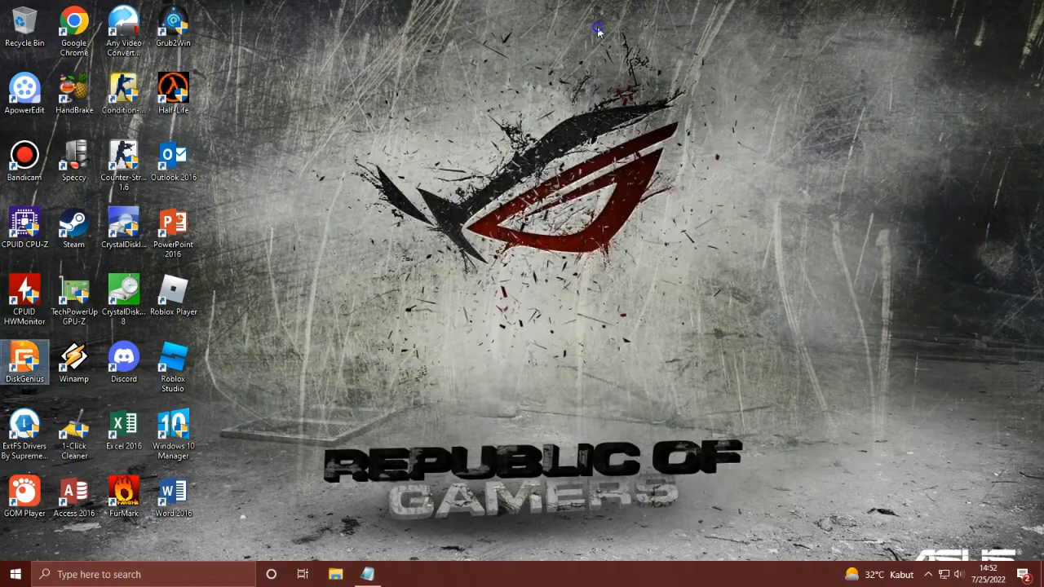
Refresh the desktop and launch DiskGenius, allowing it to run as administrator.
right_click(598, 29)
click(632, 84)
right_click(506, 50)
click(563, 106)
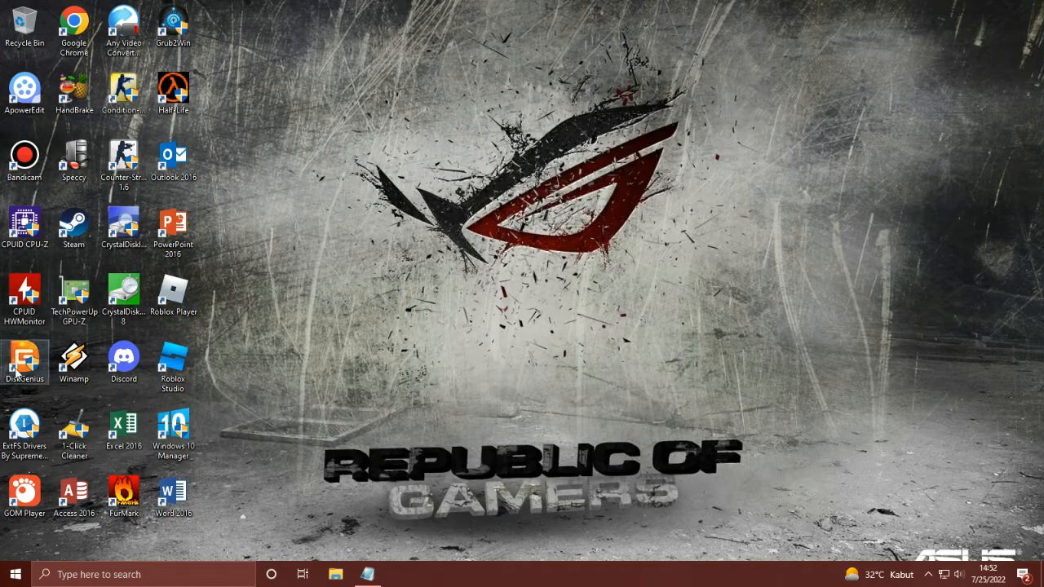
click(17, 371)
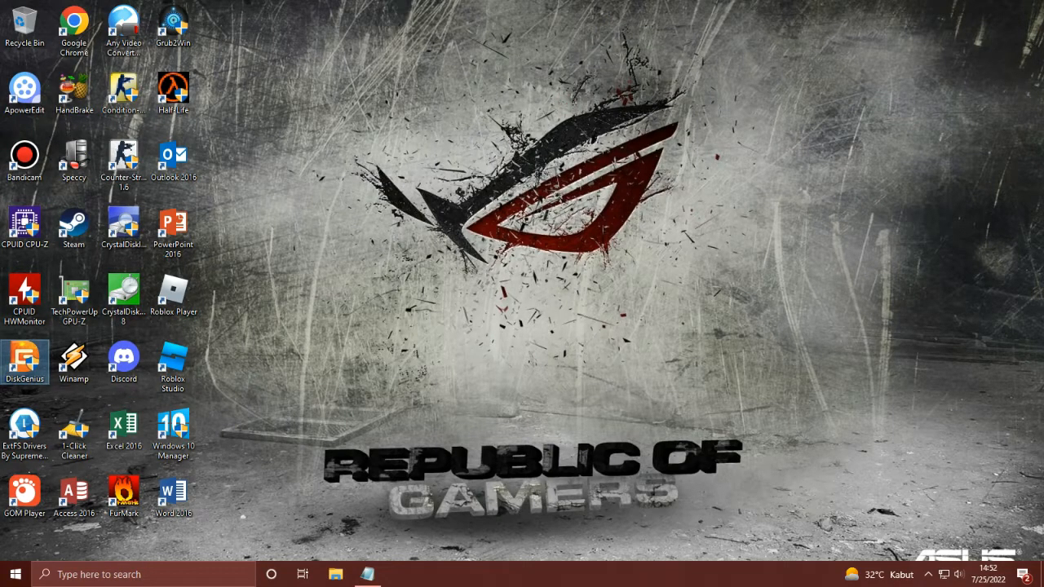
click(448, 373)
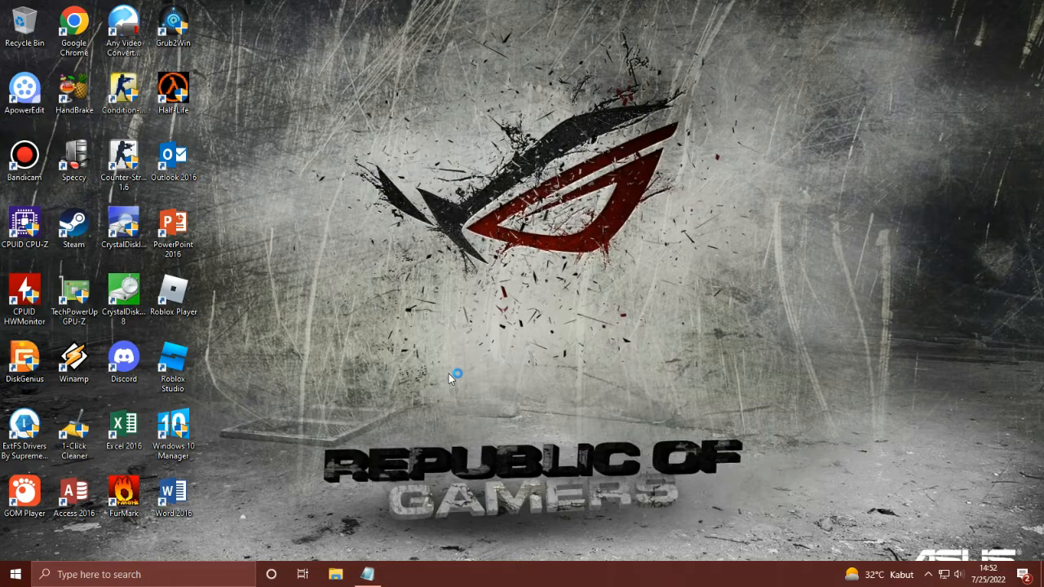
Recheck the EXT4 partition type for POSROG in the Notepad notes and return to DiskGenius.
click(367, 573)
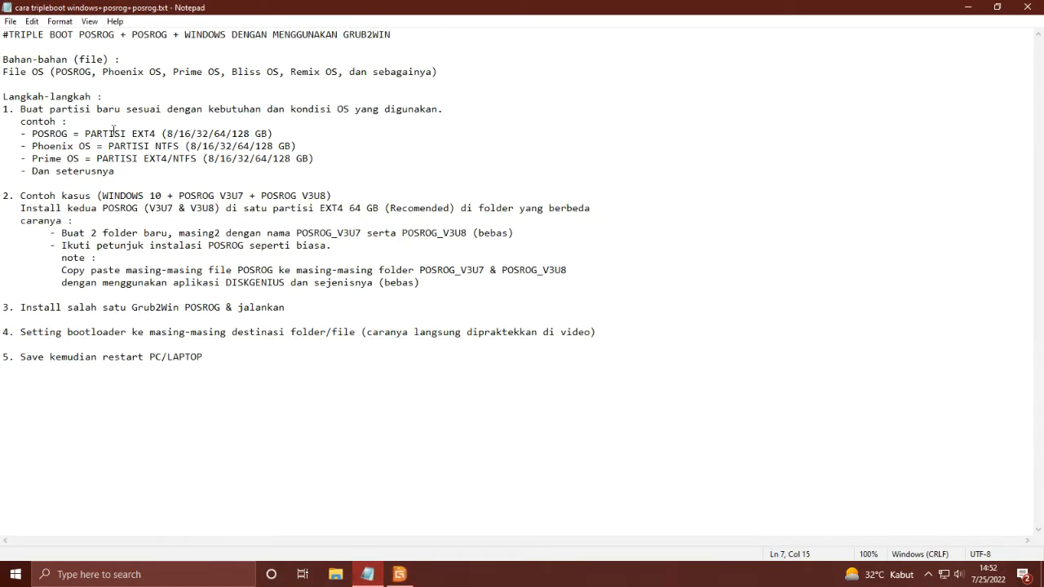
drag(132, 134, 155, 134)
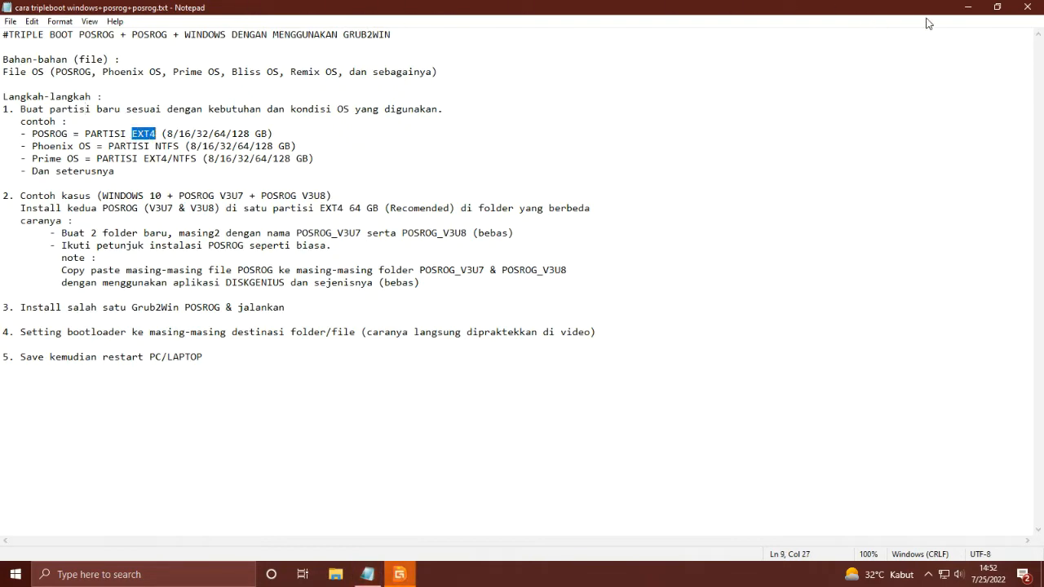
click(969, 12)
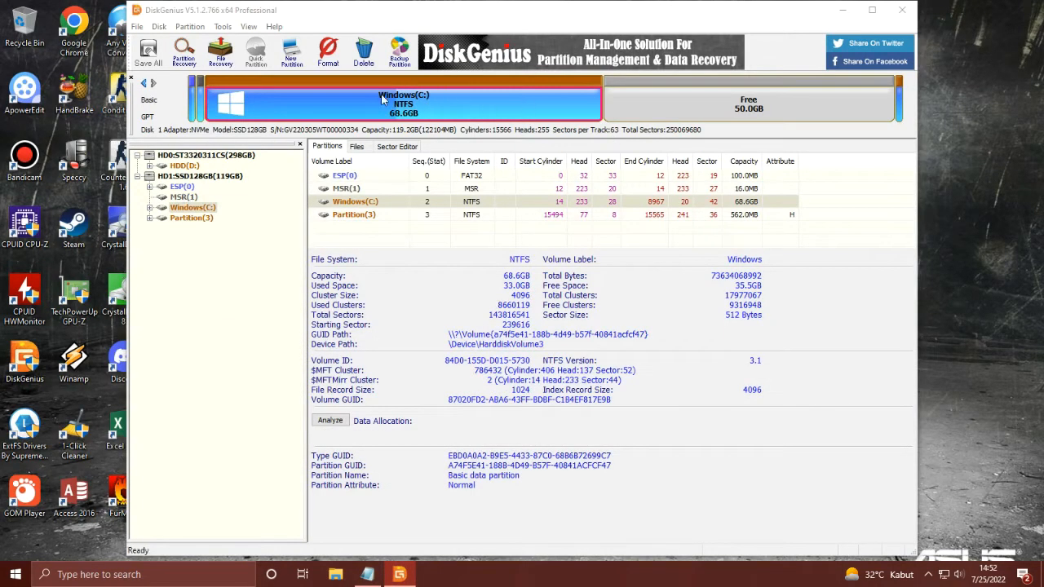
Create a 50 GB primary Ext4 (Linux Data) partition labelled Posrog in the free space of HD1, the 119 GB SSD.
click(184, 156)
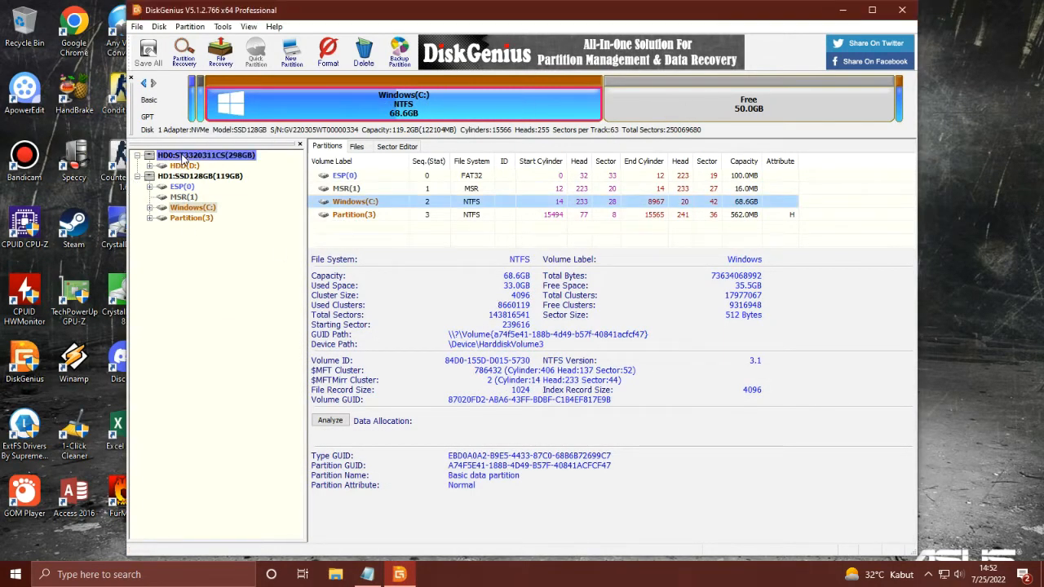
click(197, 176)
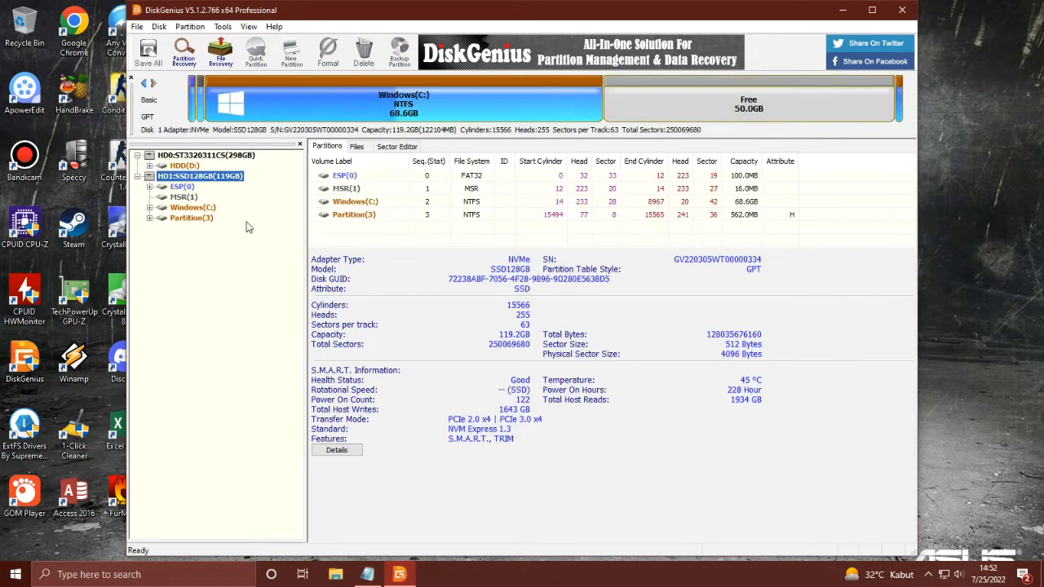
click(677, 107)
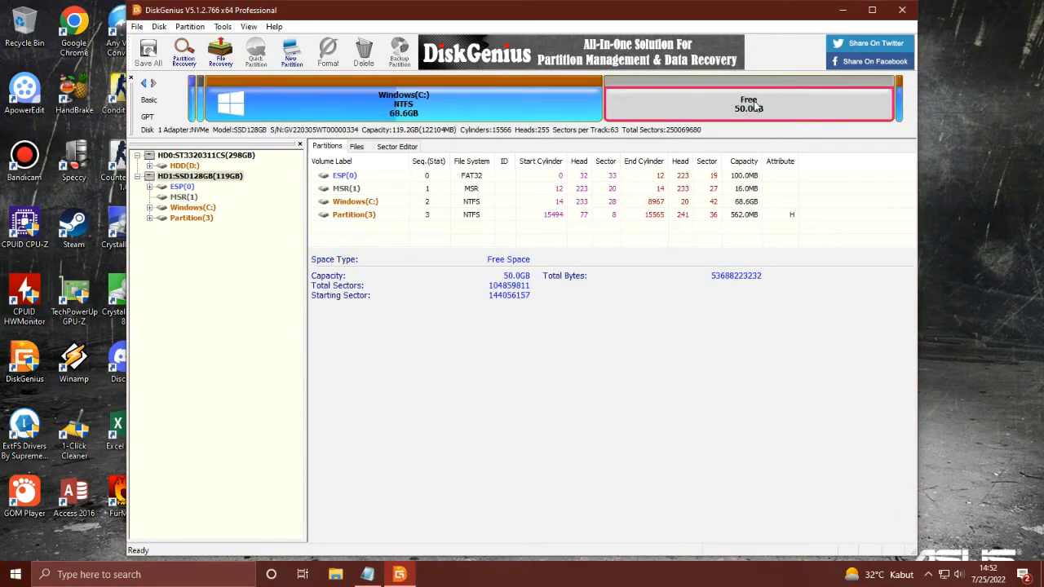
right_click(714, 106)
click(731, 113)
click(556, 234)
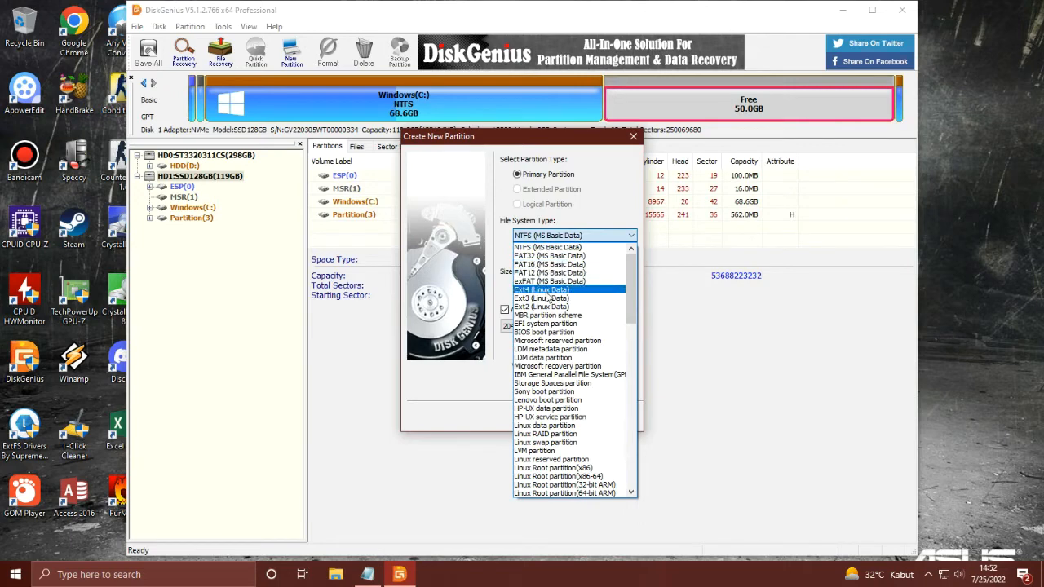
click(548, 291)
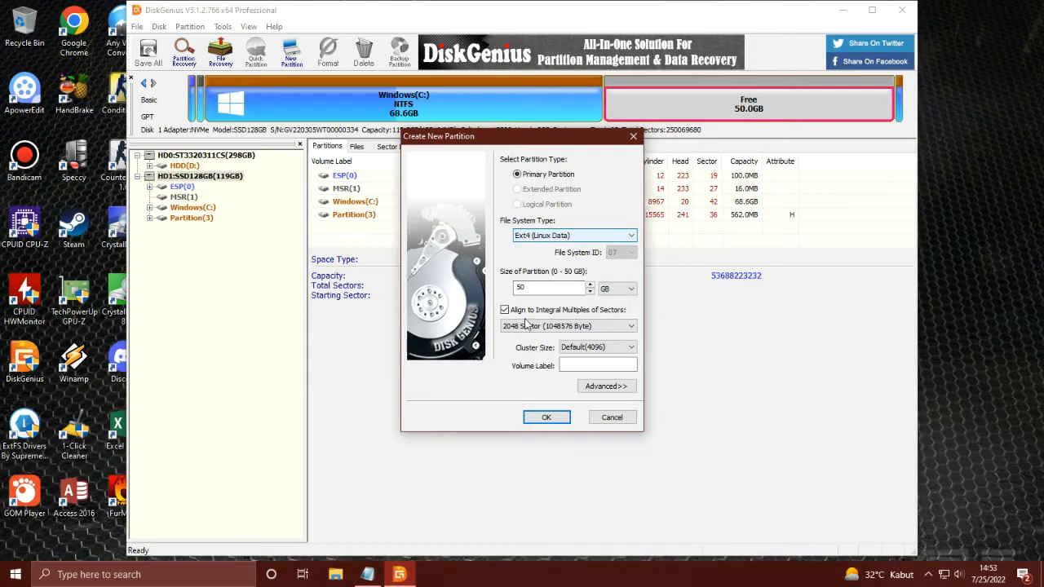
click(623, 364)
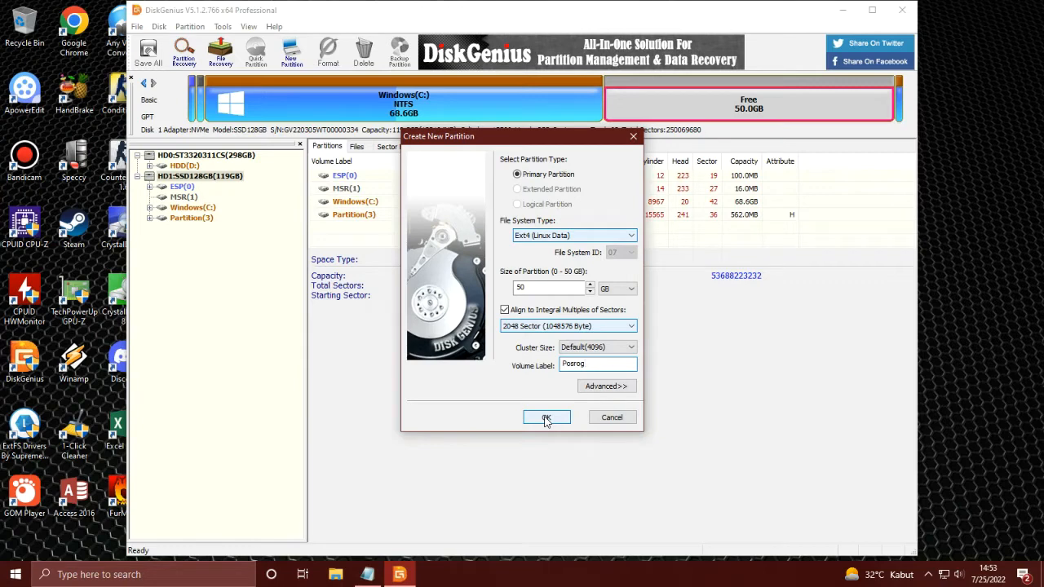
click(546, 419)
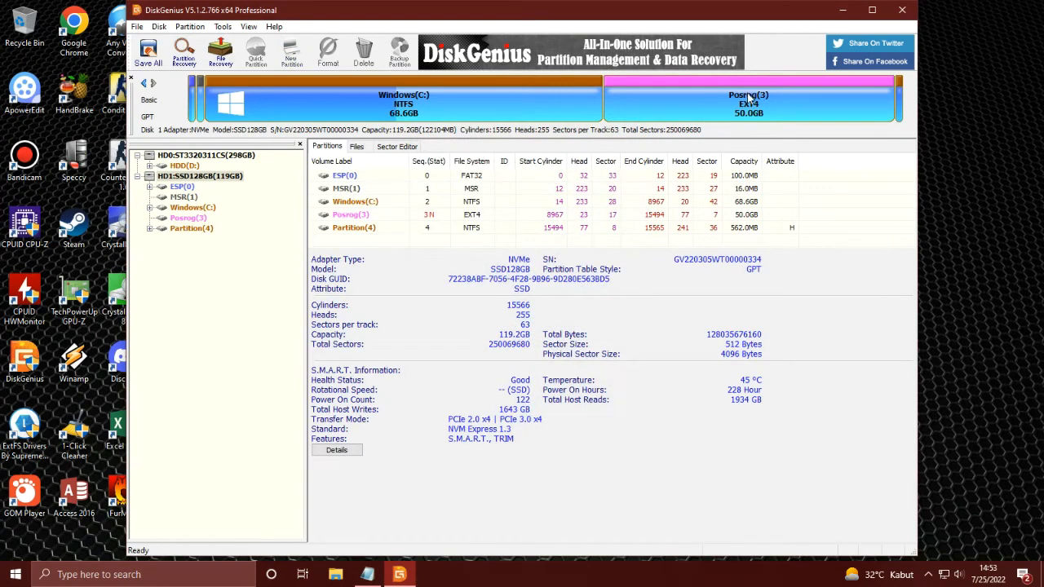
Write the new Posrog partition to the disk and accept the confirmations.
click(149, 53)
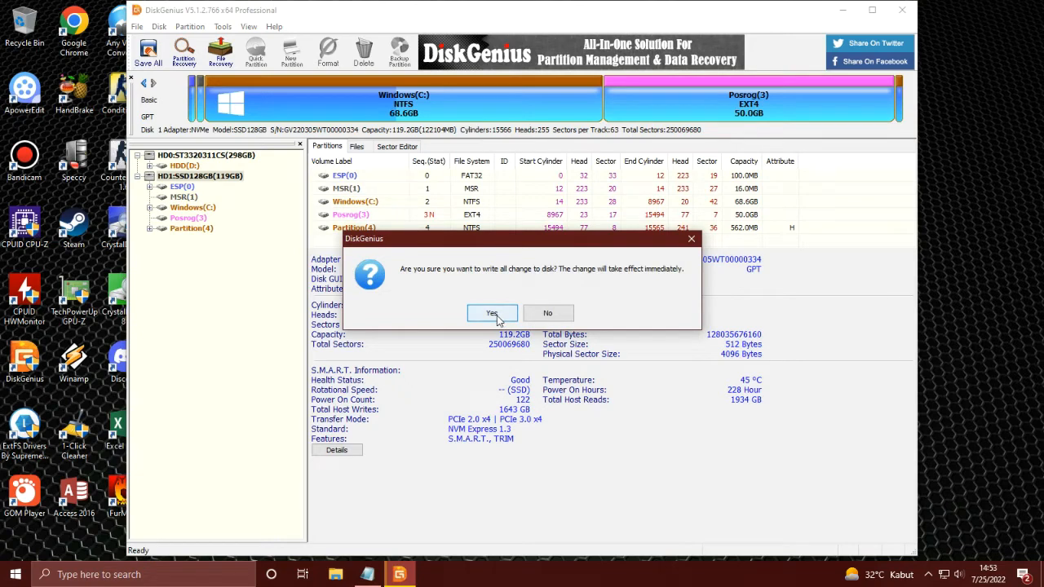
click(494, 315)
click(495, 315)
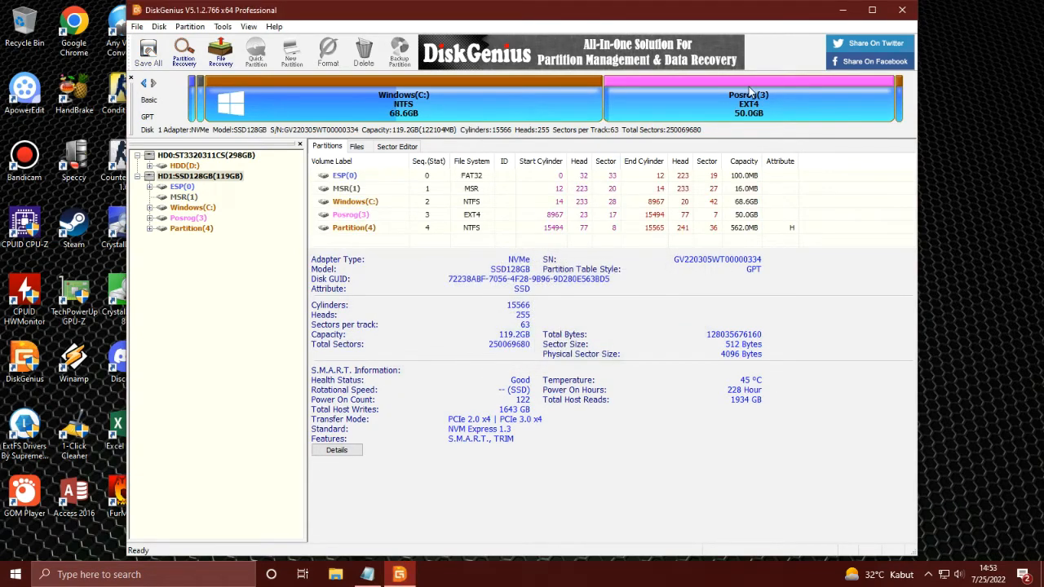
Check File Explorer briefly, close it, and inspect the Posrog partition's details in DiskGenius.
click(335, 574)
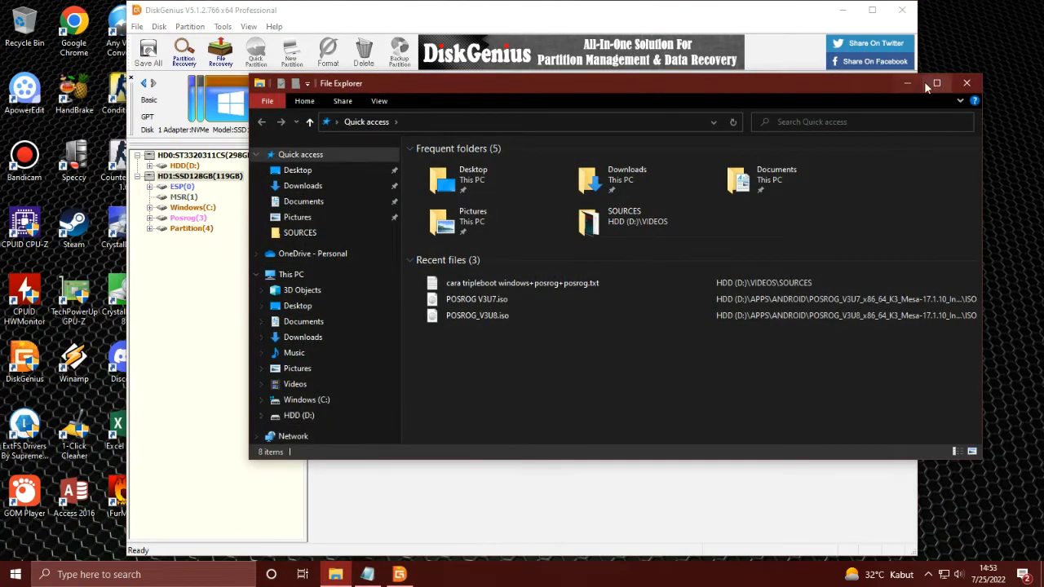
click(967, 85)
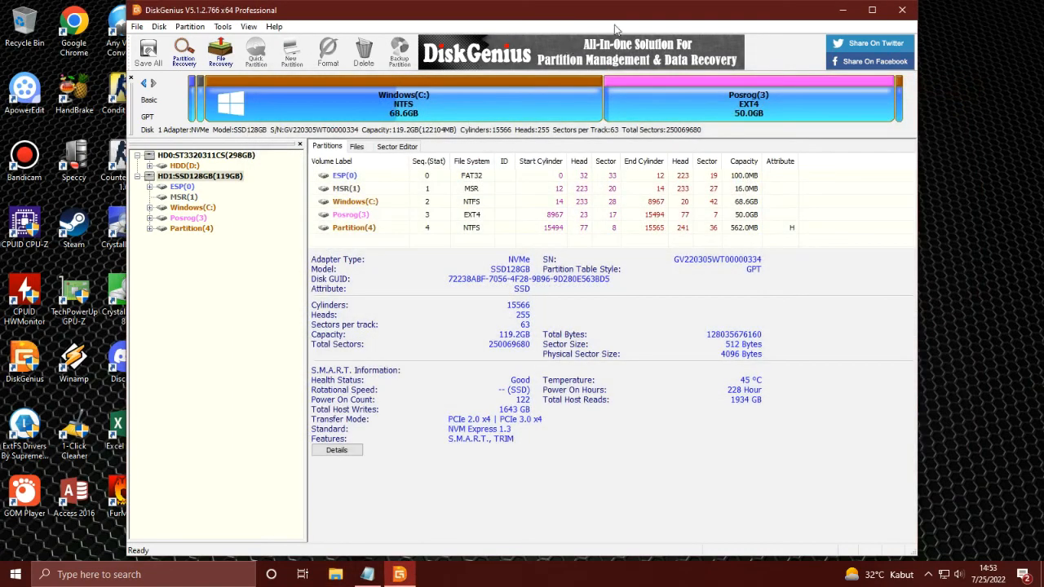
click(716, 112)
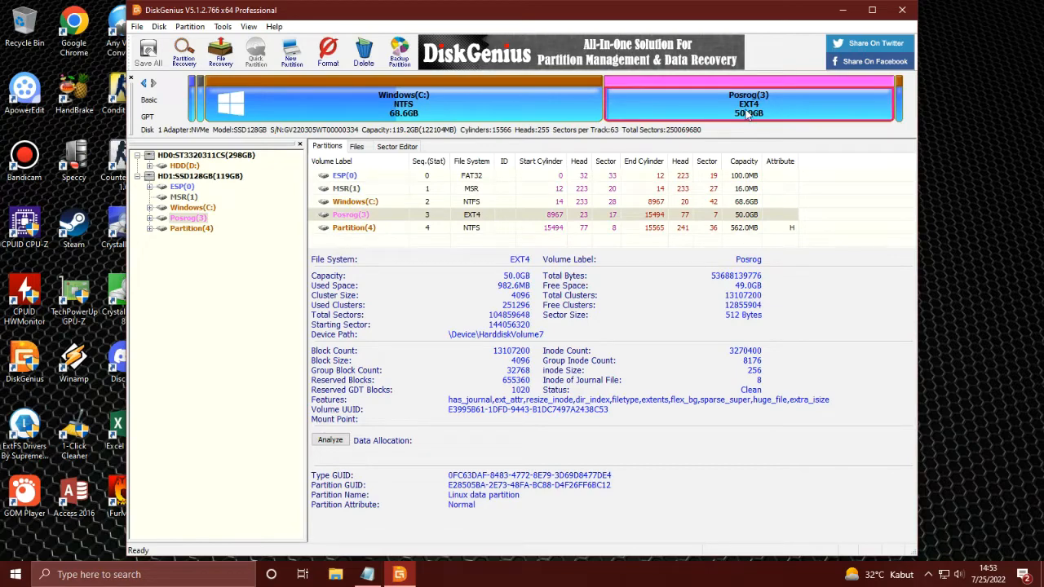
Review step 2 of the Notepad notes on creating two folders for POSROG V3U7 and V3U8.
click(368, 574)
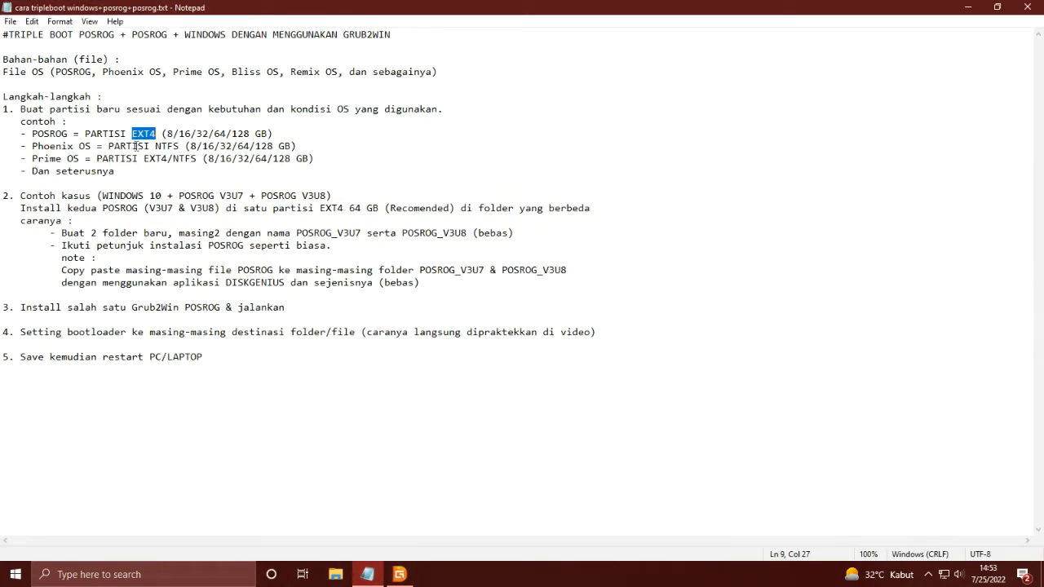
drag(112, 193, 321, 198)
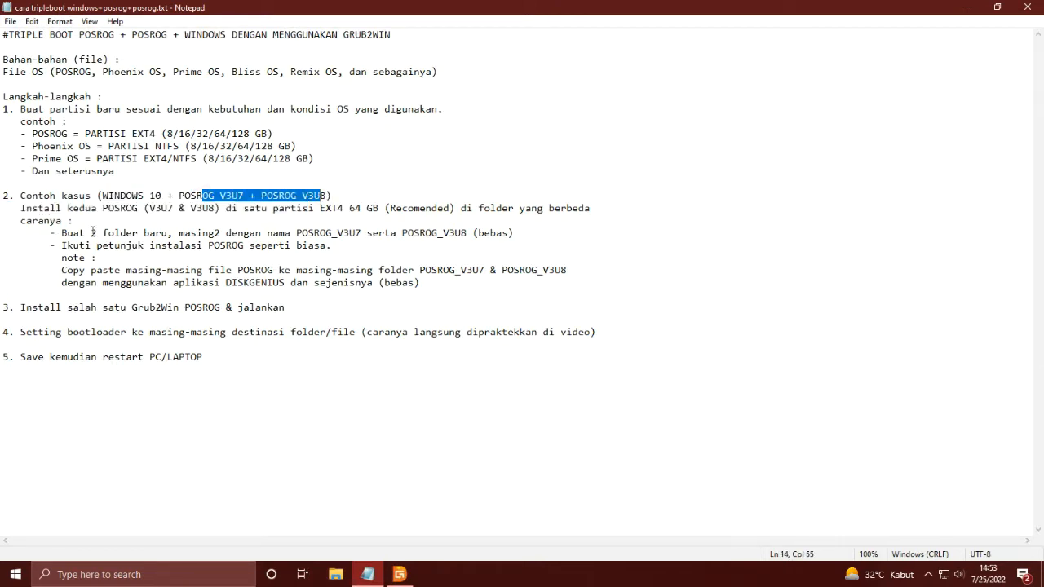
click(139, 231)
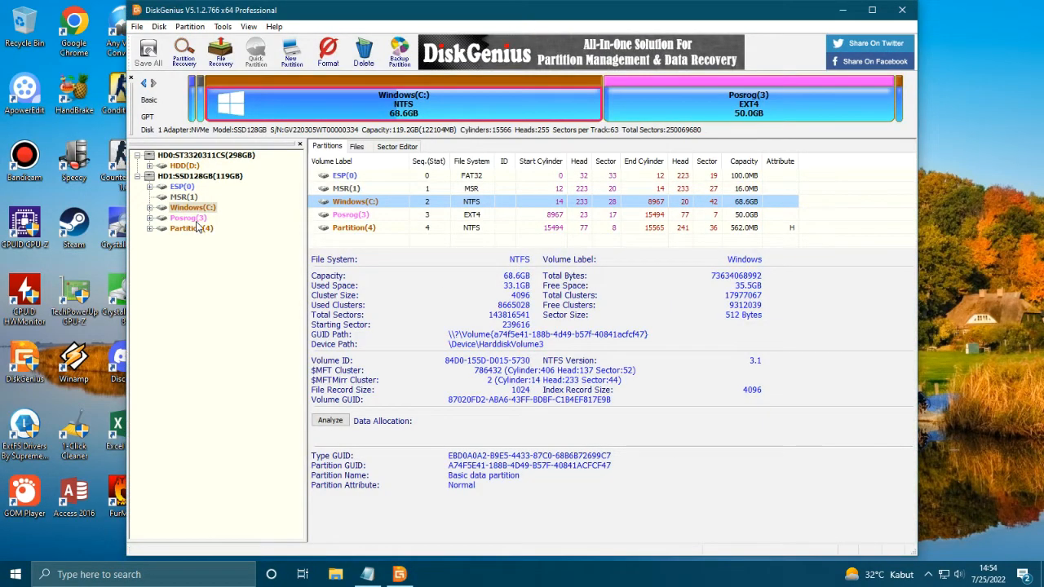
In DiskGenius, open the Posrog partition's files and create a folder named posrog_v3u8 at its root.
double_click(359, 216)
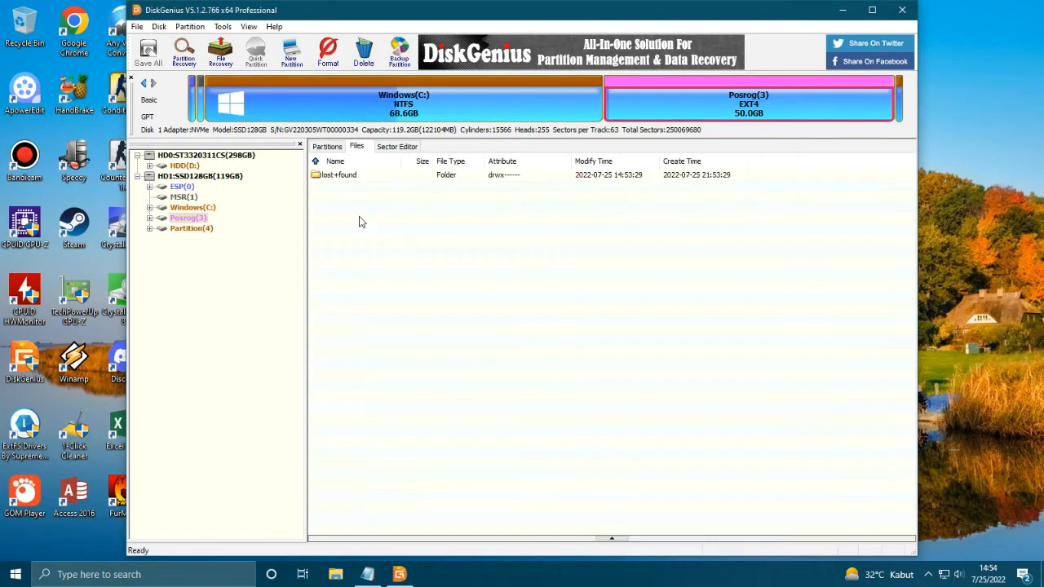
right_click(402, 222)
click(534, 298)
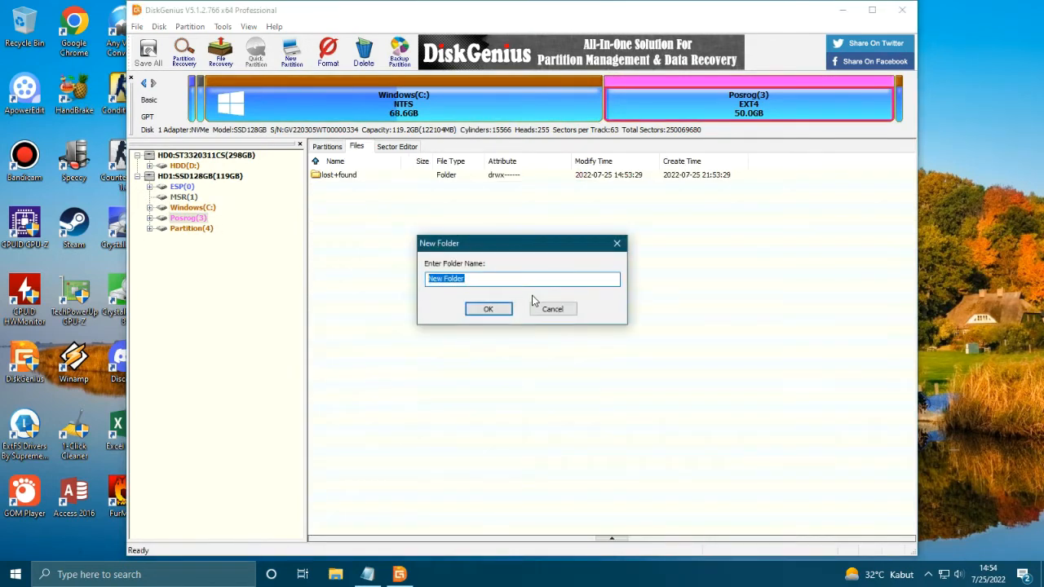
text(P)
click(489, 309)
Create a second folder named posrog_v3u7 at the root of the Posrog partition.
right_click(381, 245)
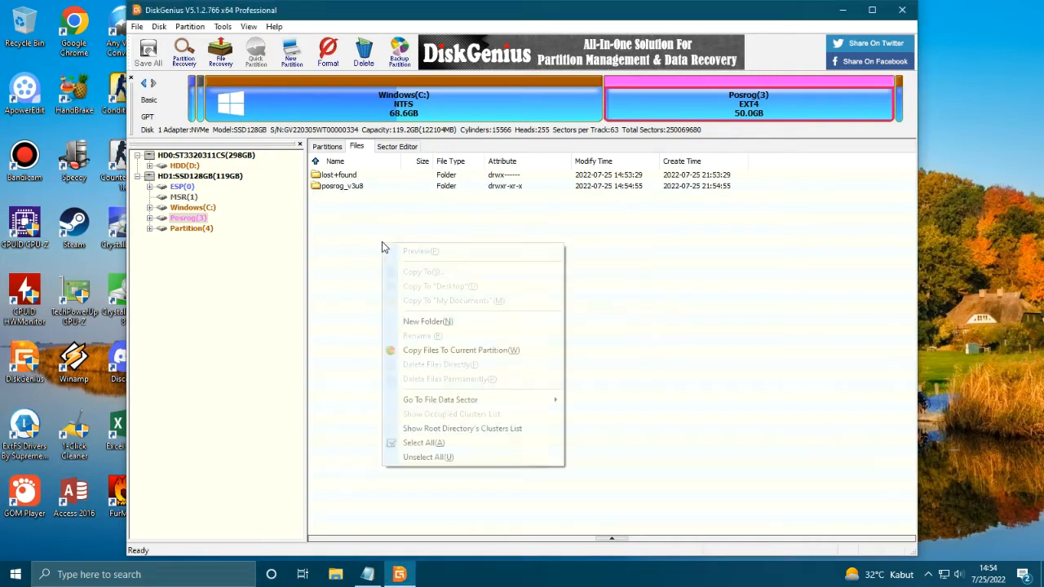
click(455, 324)
text(posr)
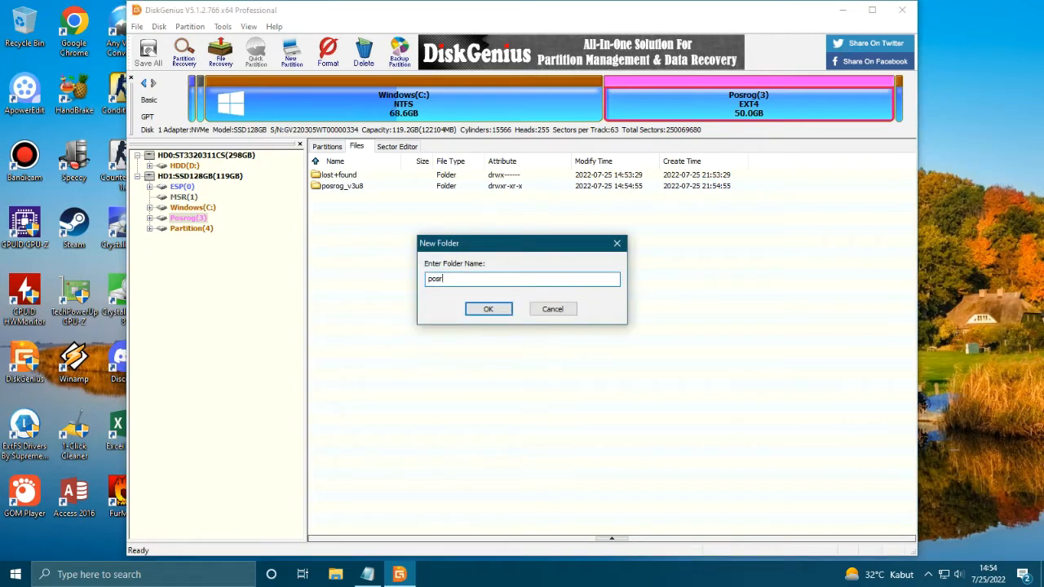
text(og_v3u7)
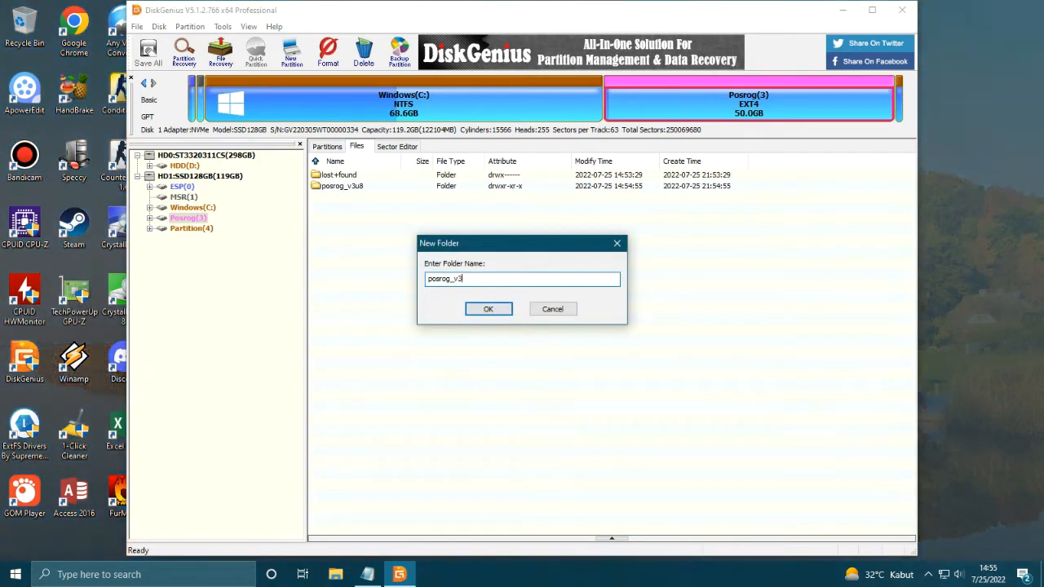
click(481, 310)
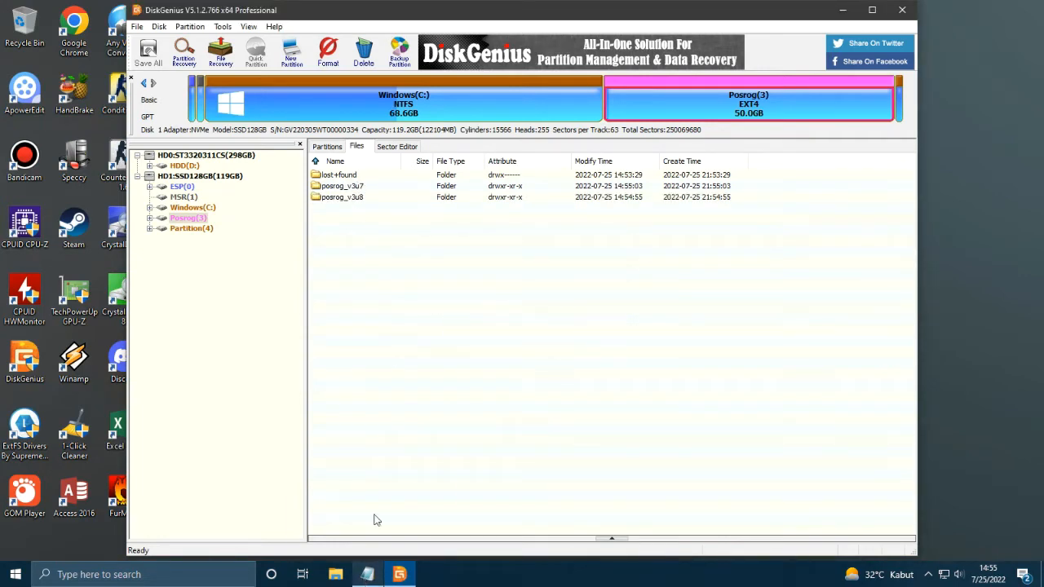
Open the posrog_v3u7 folder and create a folder named data inside it.
double_click(342, 187)
right_click(366, 231)
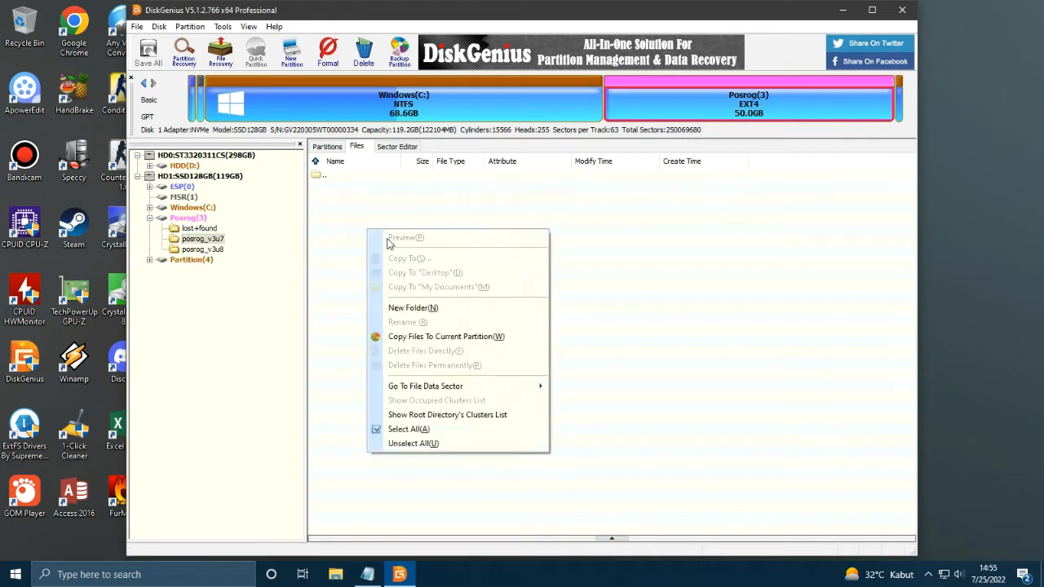
click(446, 308)
text(data)
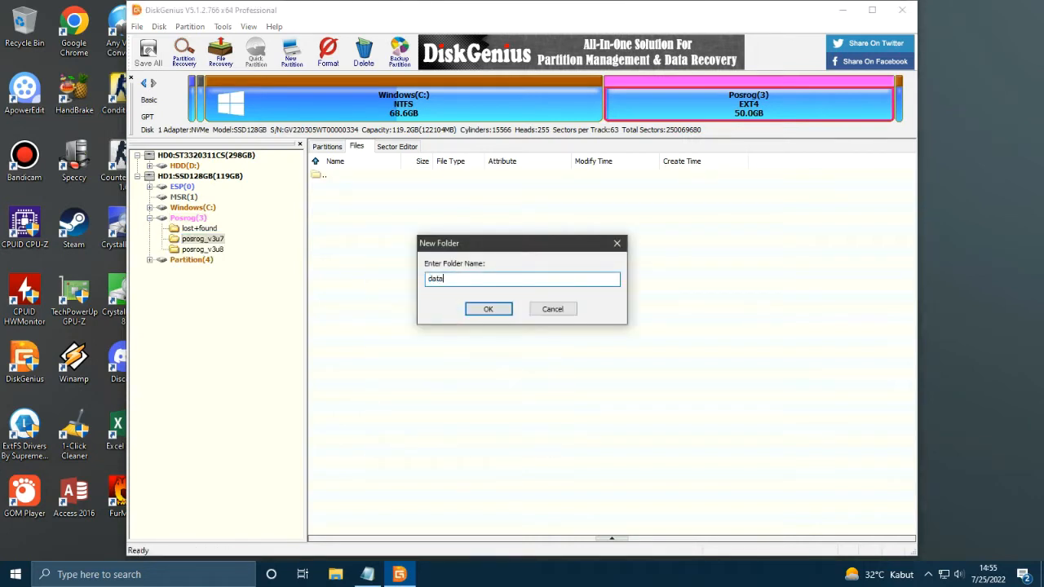
click(491, 308)
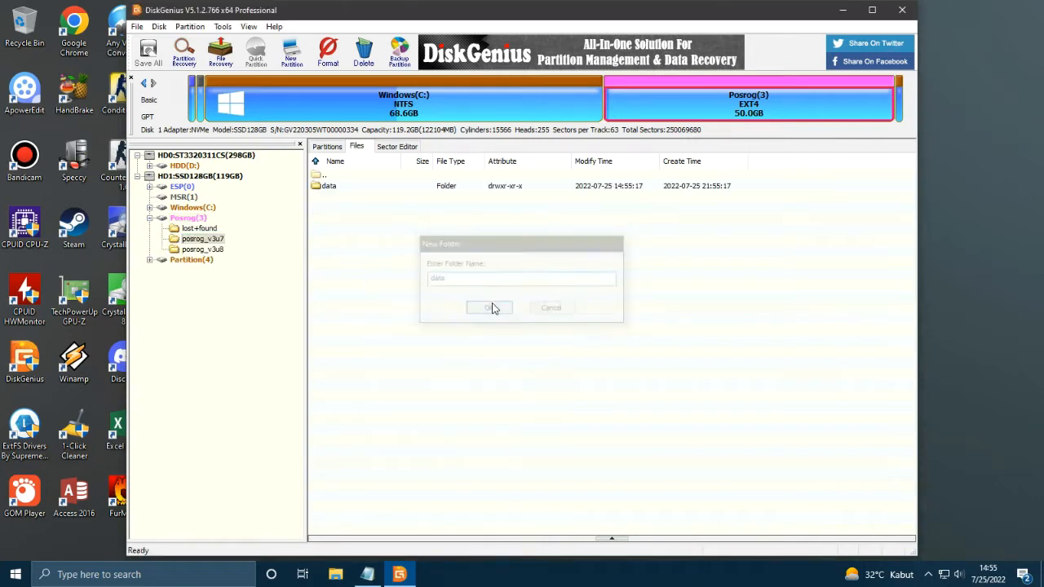
Create a folder named data inside the posrog_v3u8 folder, and close DiskGenius.
click(201, 250)
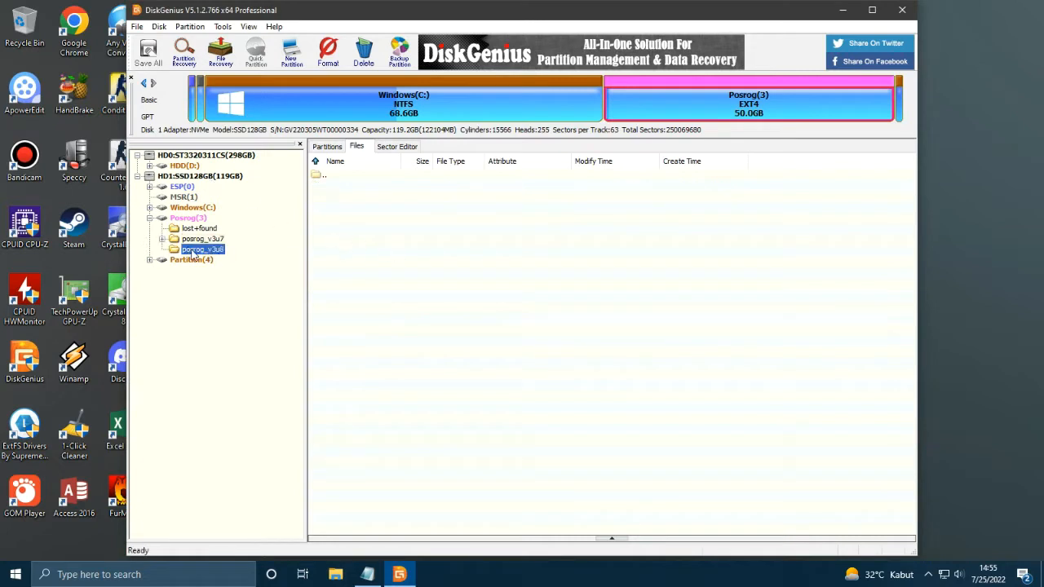
right_click(424, 228)
click(490, 310)
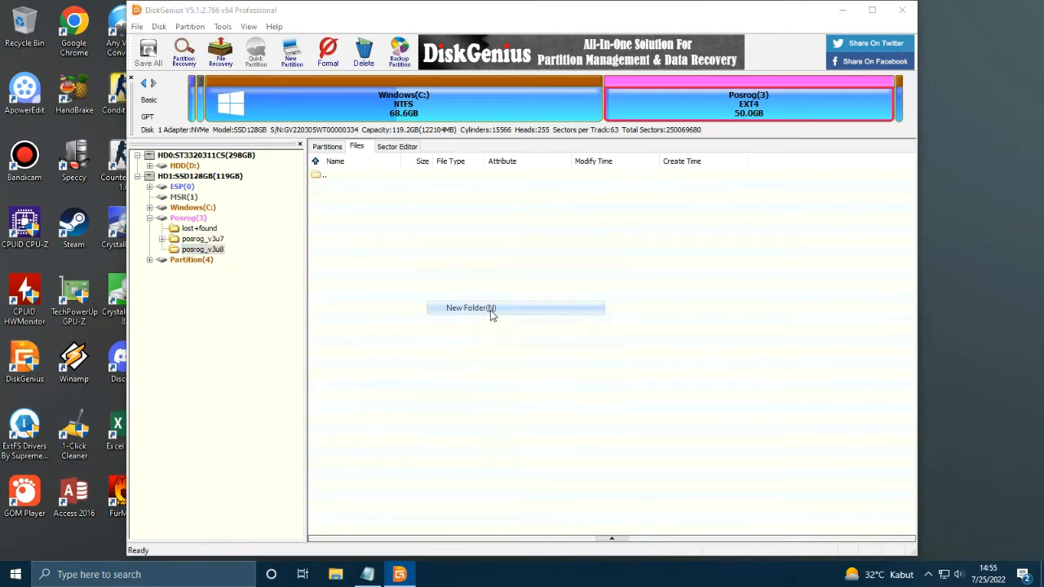
text(data)
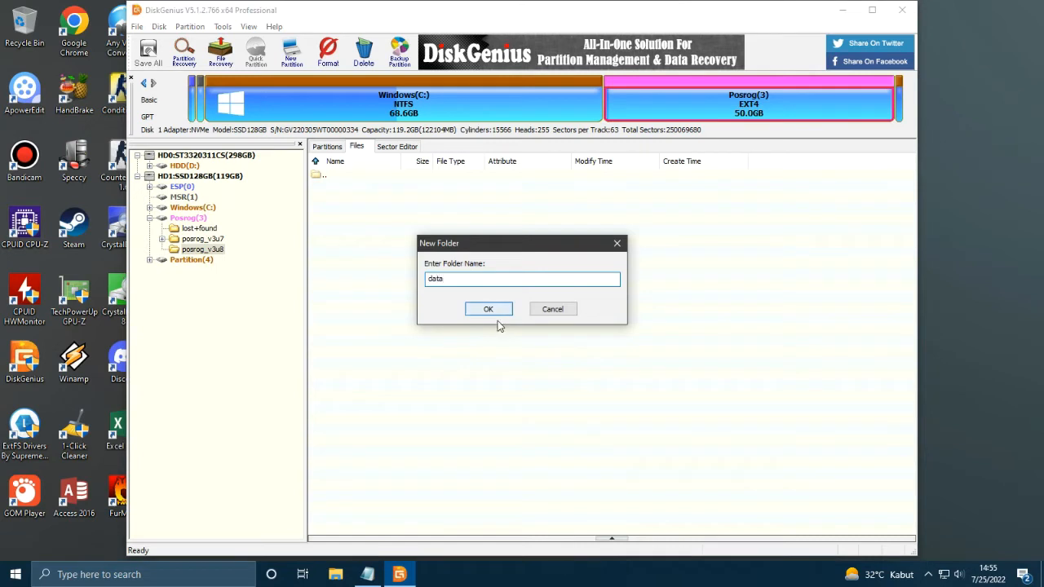
click(489, 309)
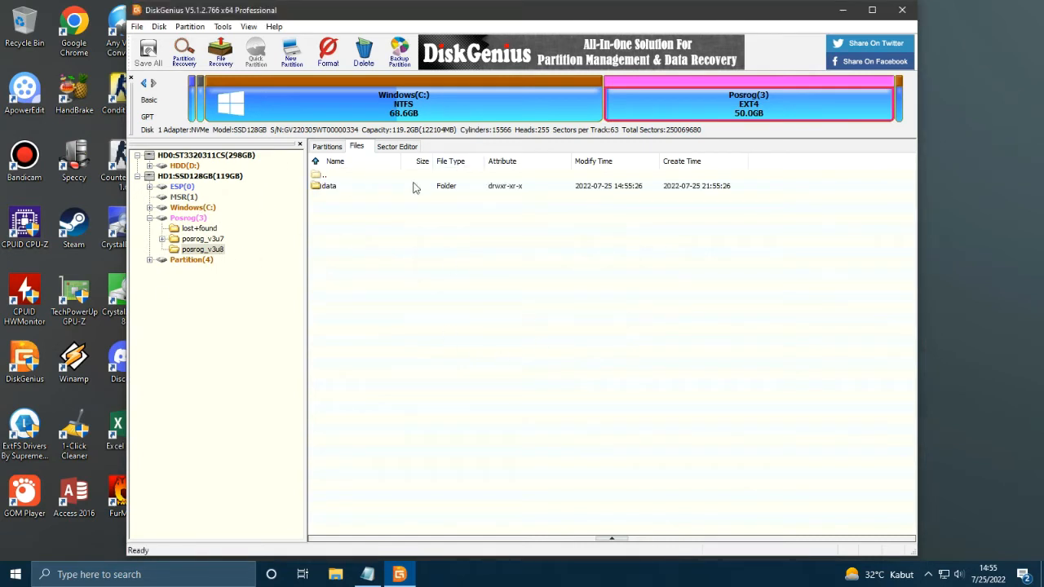
click(900, 10)
right_click(445, 72)
click(497, 124)
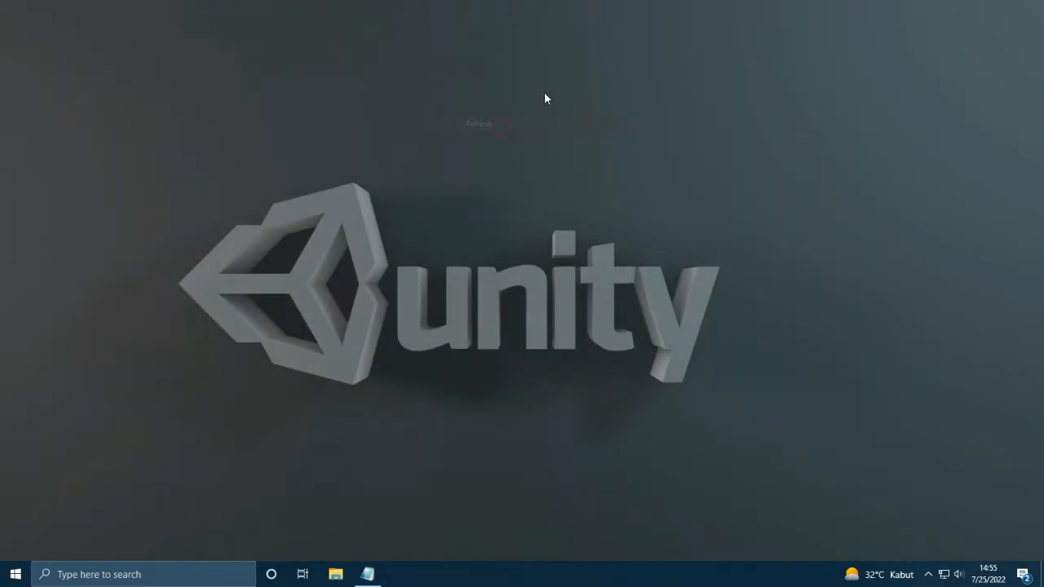
Review the POSROG installation line in the Notepad notes, and open the POSROG_V3U8 folder under D:\APPS\ANDROID in File Explorer.
click(371, 574)
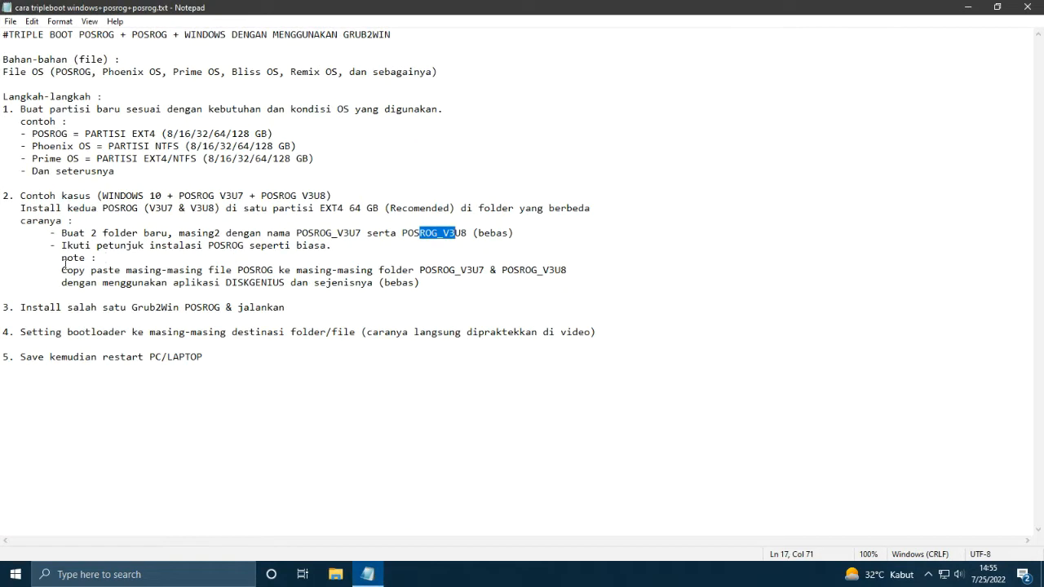
drag(161, 244, 241, 244)
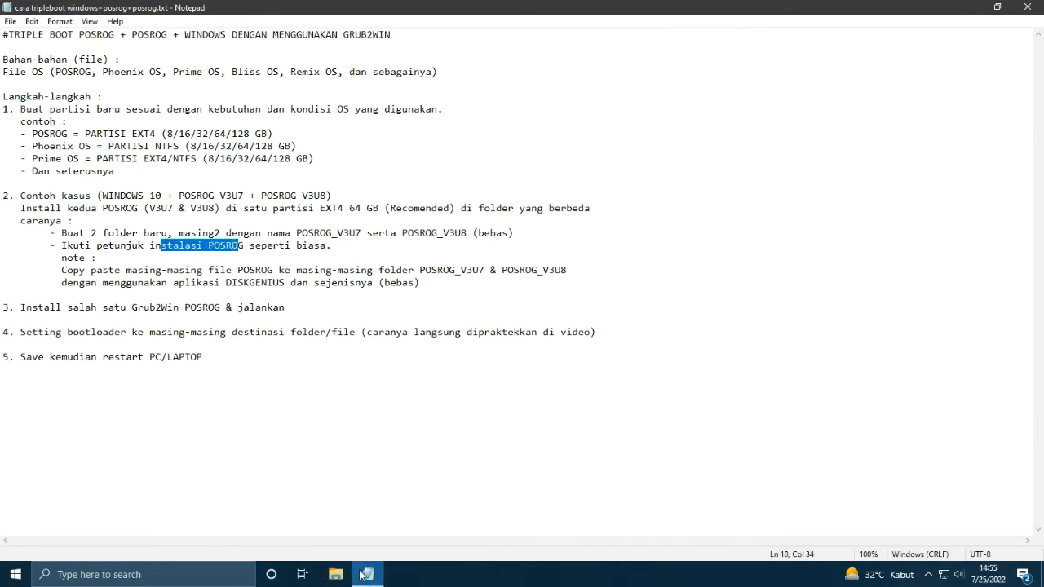
click(335, 574)
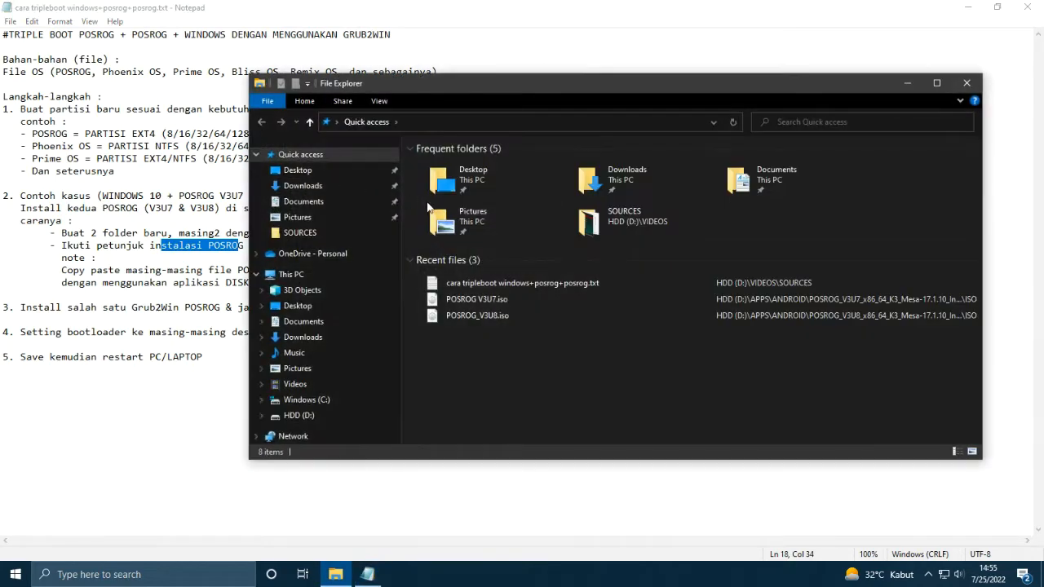
click(299, 415)
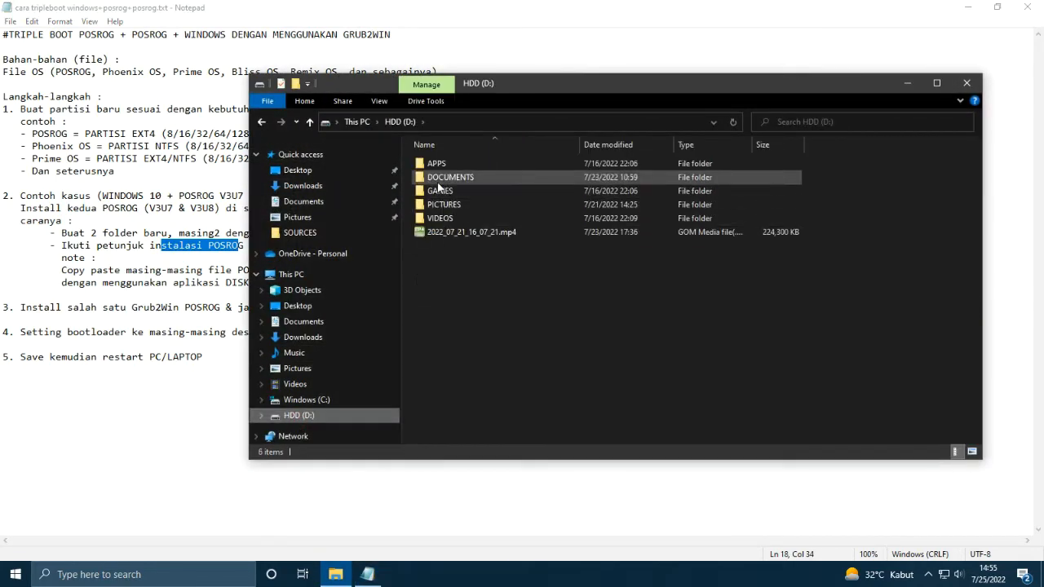
click(443, 164)
double_click(443, 164)
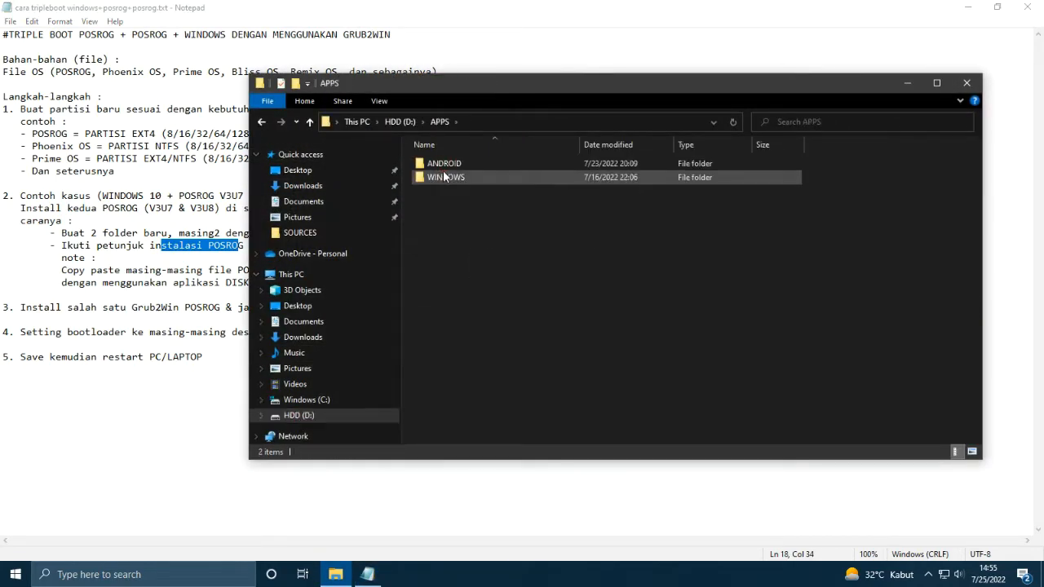
double_click(443, 168)
double_click(461, 204)
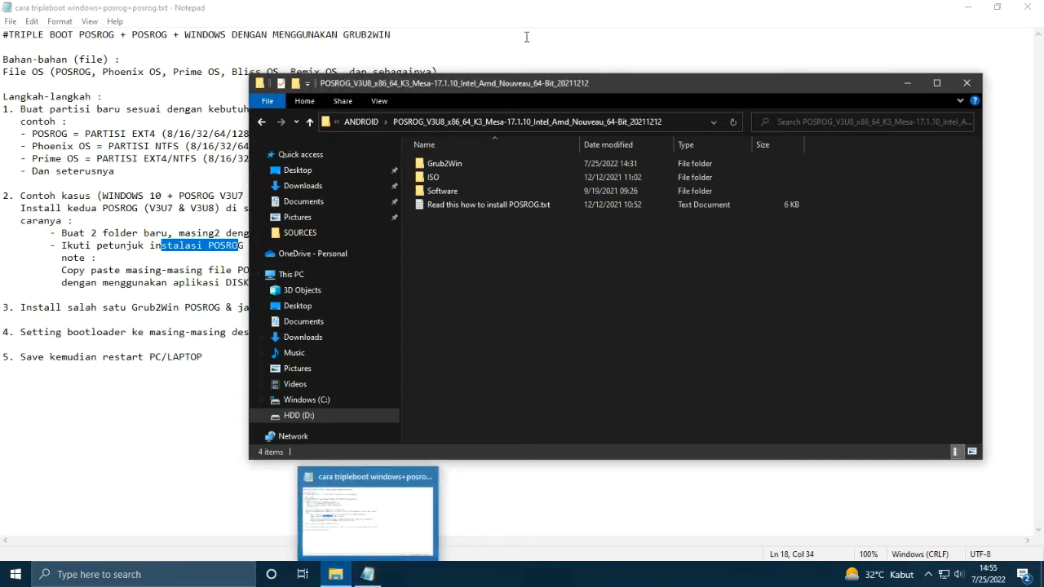
click(906, 84)
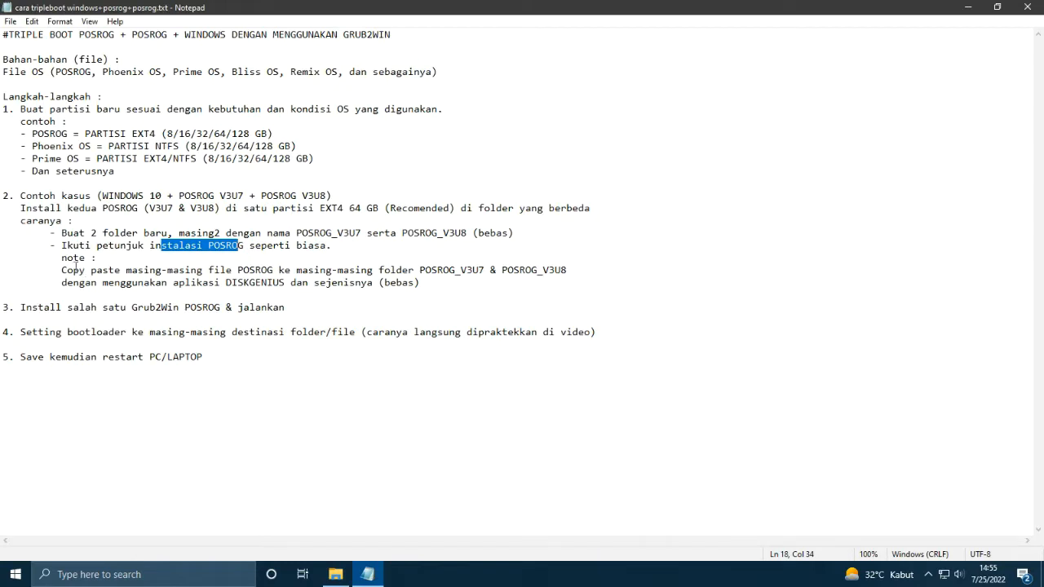
Review the Notepad note on copying each POSROG version's files into its own folder with DiskGenius.
drag(73, 270, 481, 275)
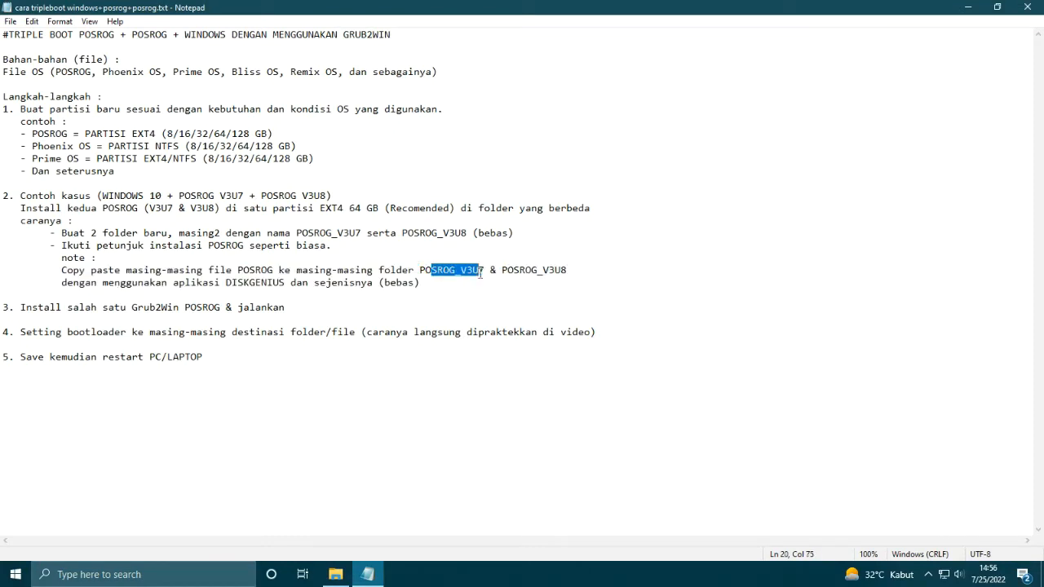
drag(555, 270, 572, 270)
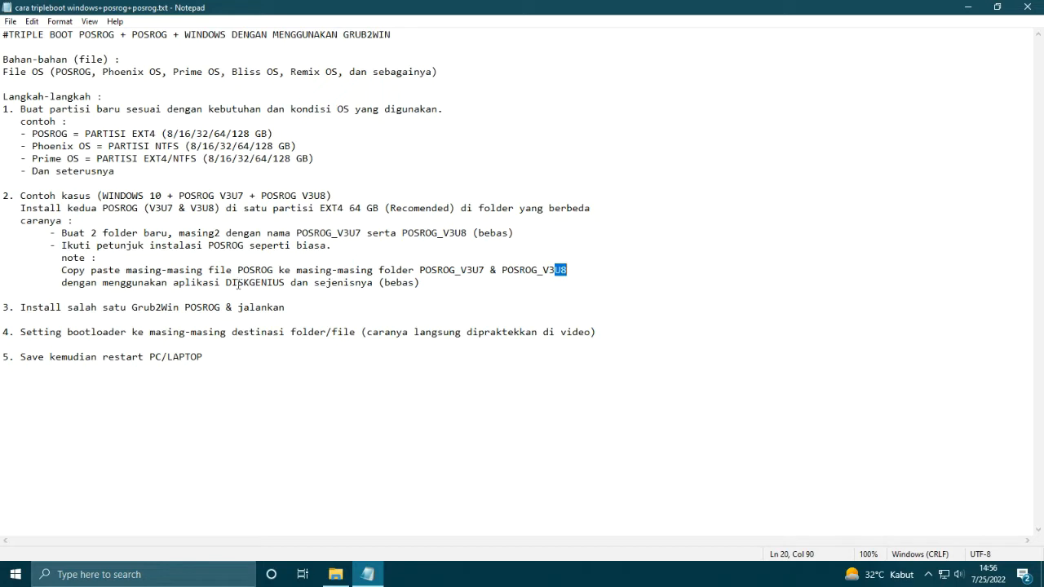
drag(238, 283, 269, 283)
click(967, 6)
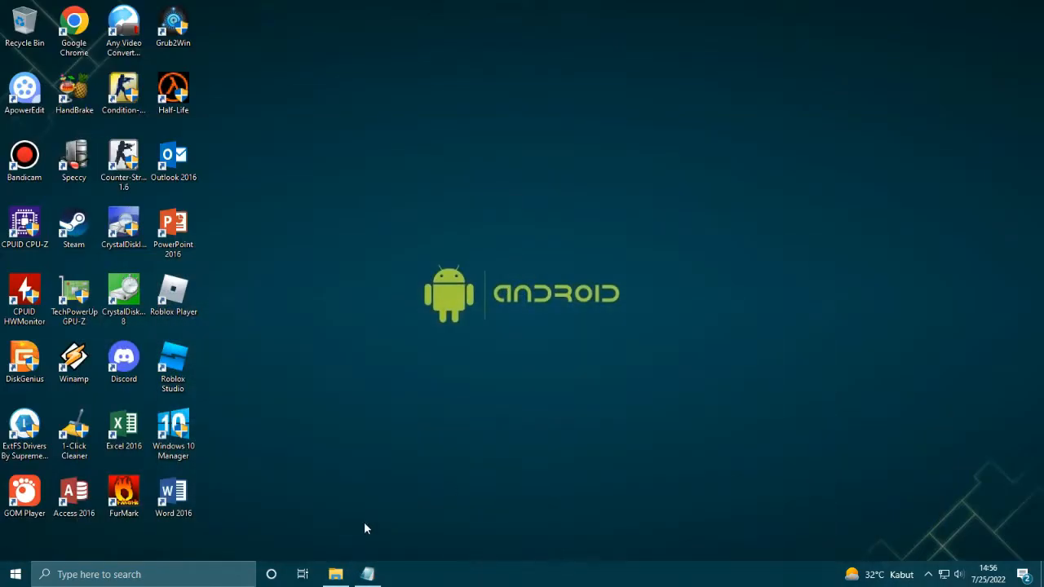
right_click(442, 152)
click(490, 207)
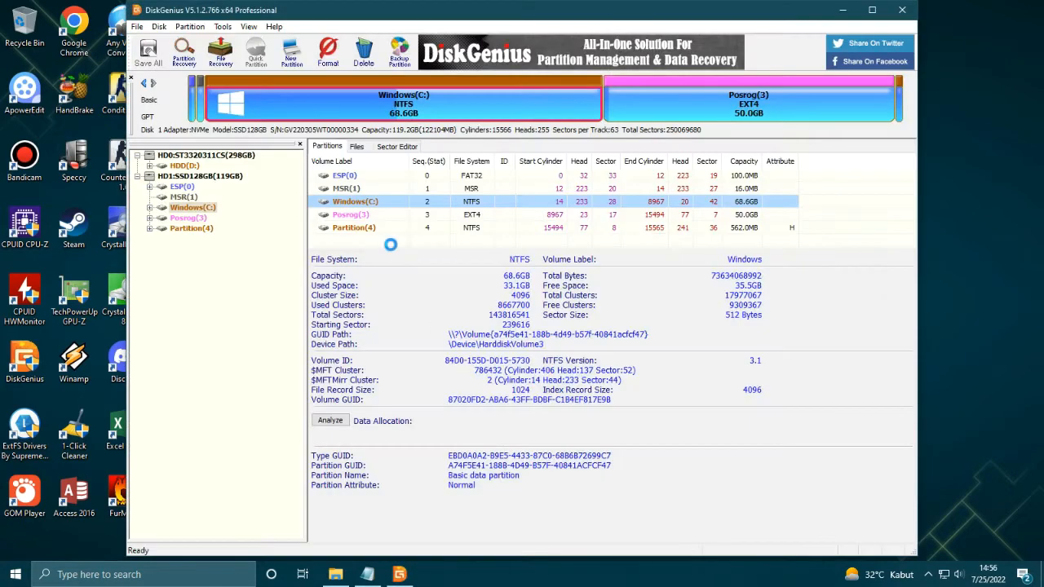
In DiskGenius, open the posrog_v3u8 folder on the Posrog partition.
click(354, 216)
double_click(354, 217)
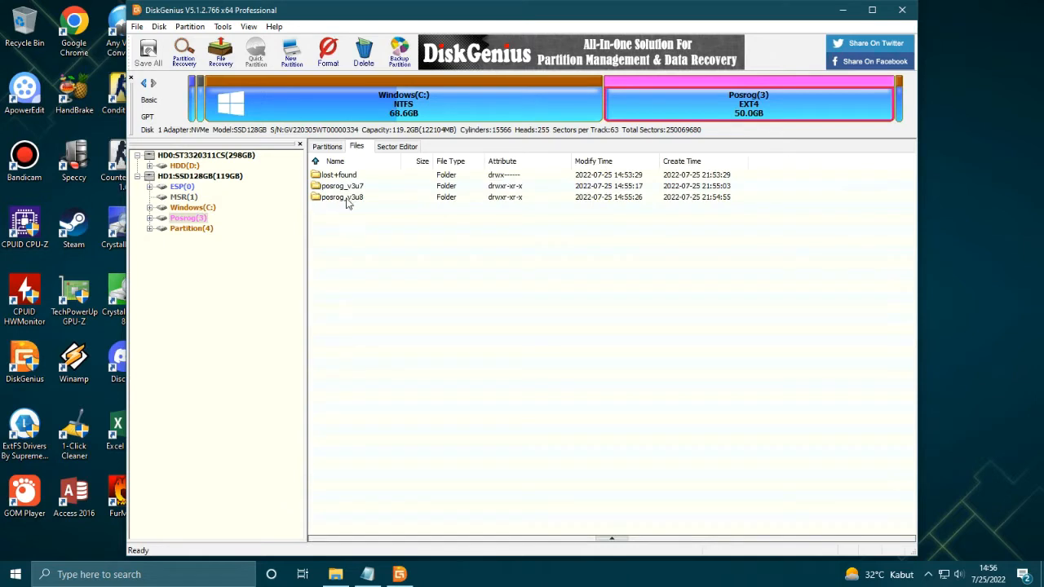
click(347, 204)
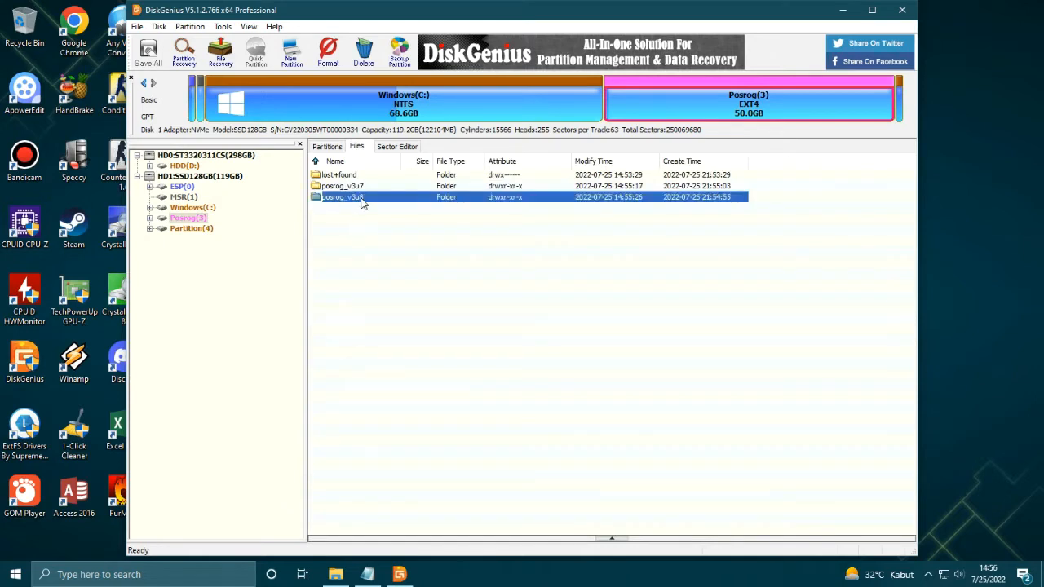
double_click(362, 204)
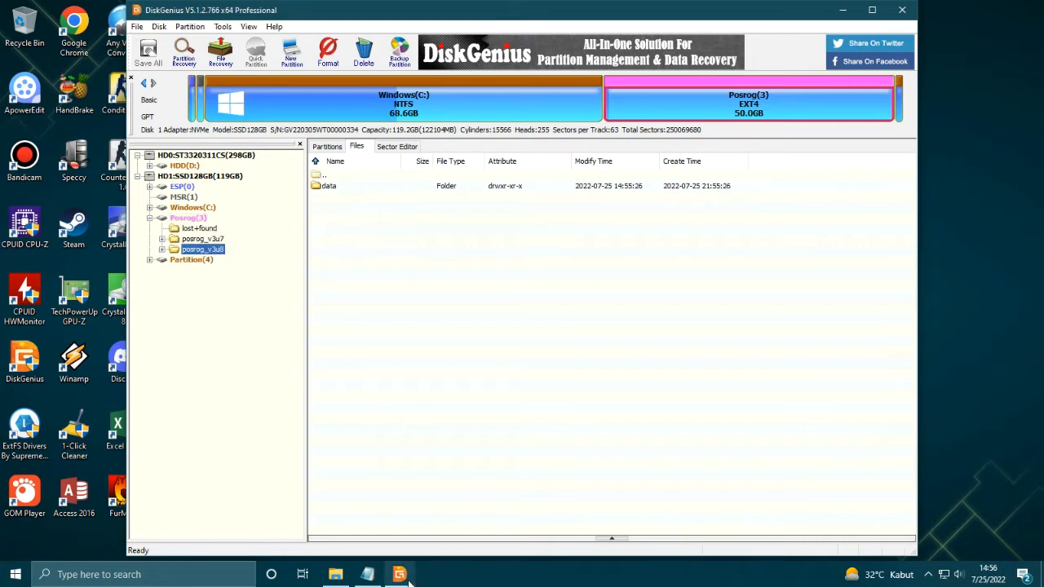
In File Explorer, mount POSROG_V3U8.iso from the ISO folder of the POSROG_V3U8 package.
click(335, 574)
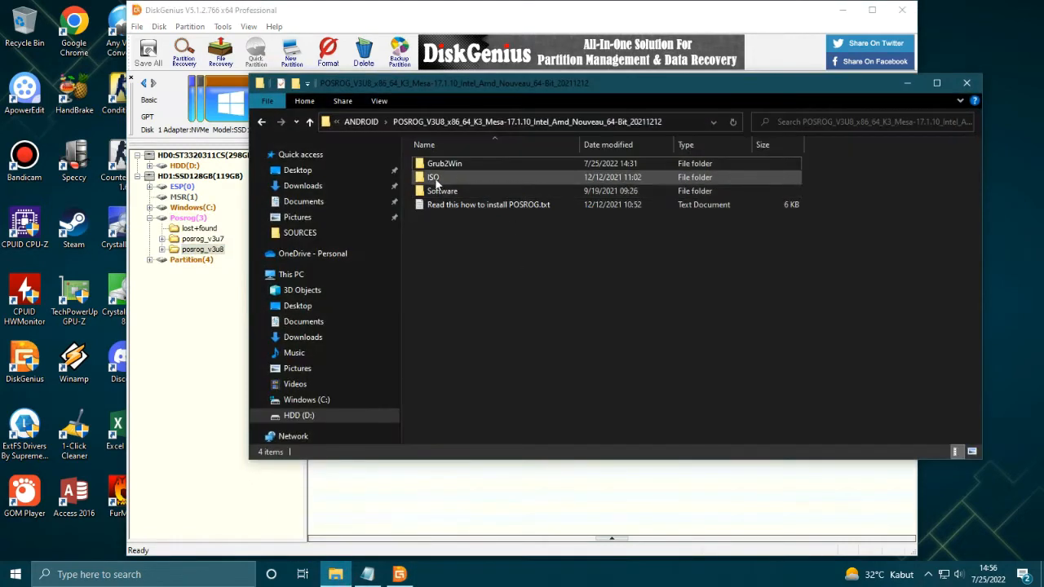
click(261, 121)
double_click(477, 208)
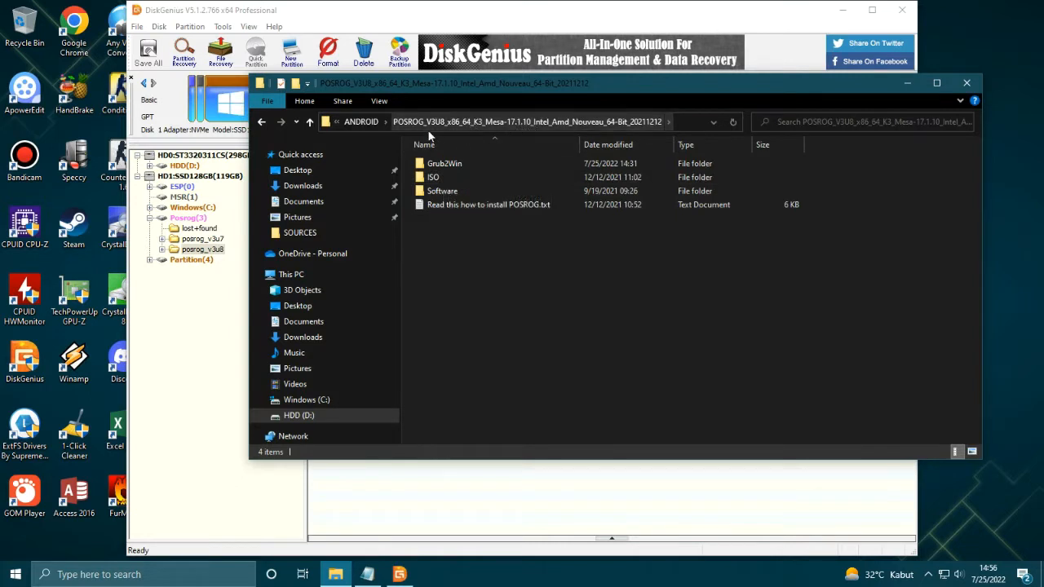
double_click(436, 181)
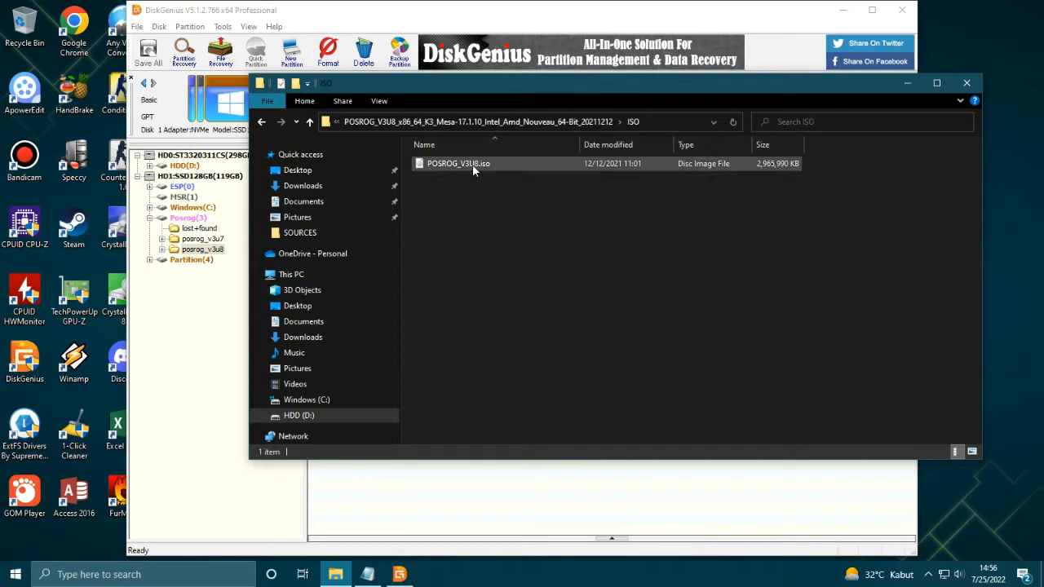
double_click(472, 164)
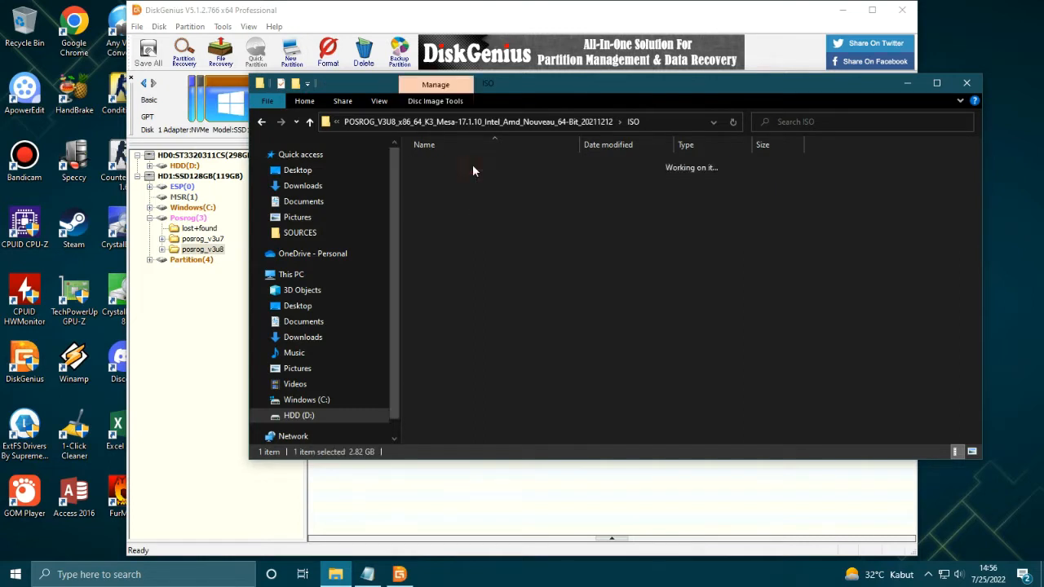
Copy the mounted image's loose files, initrd.img through TRANS.TBL, into the posrog_v3u8 folder in DiskGenius.
drag(442, 396, 469, 230)
drag(429, 81, 565, 43)
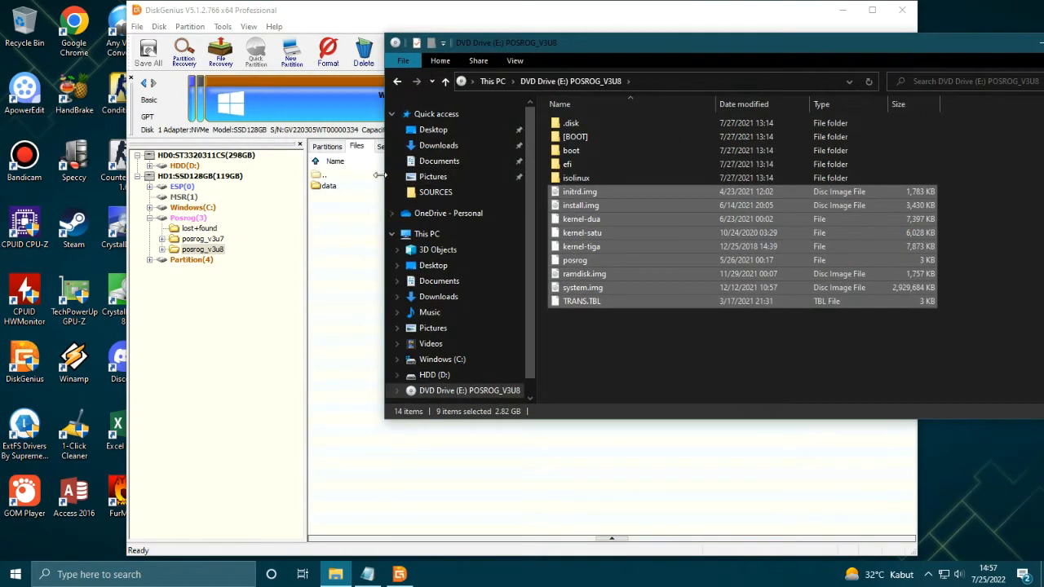
drag(379, 176, 566, 175)
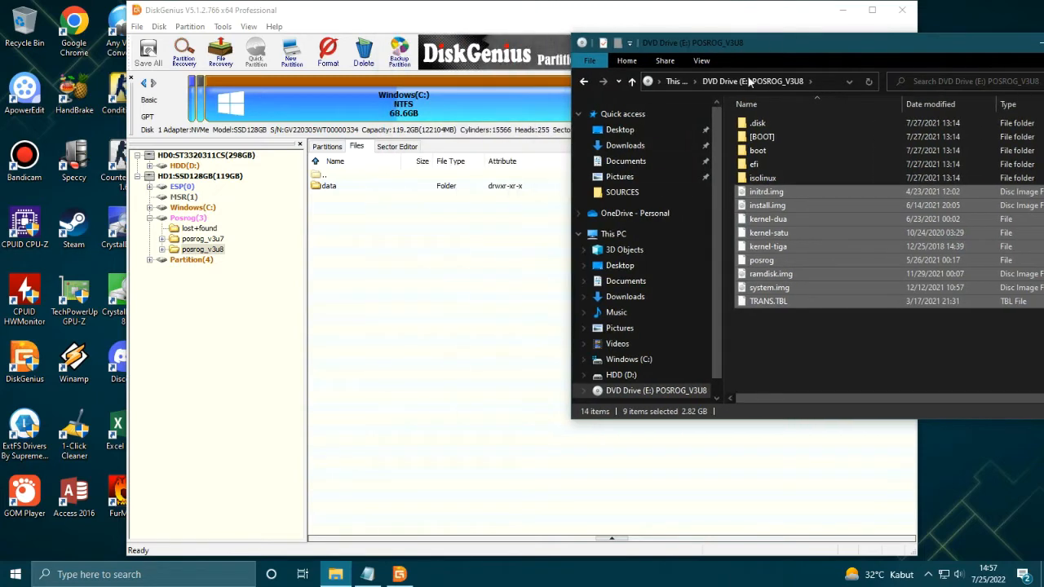
drag(732, 58, 640, 107)
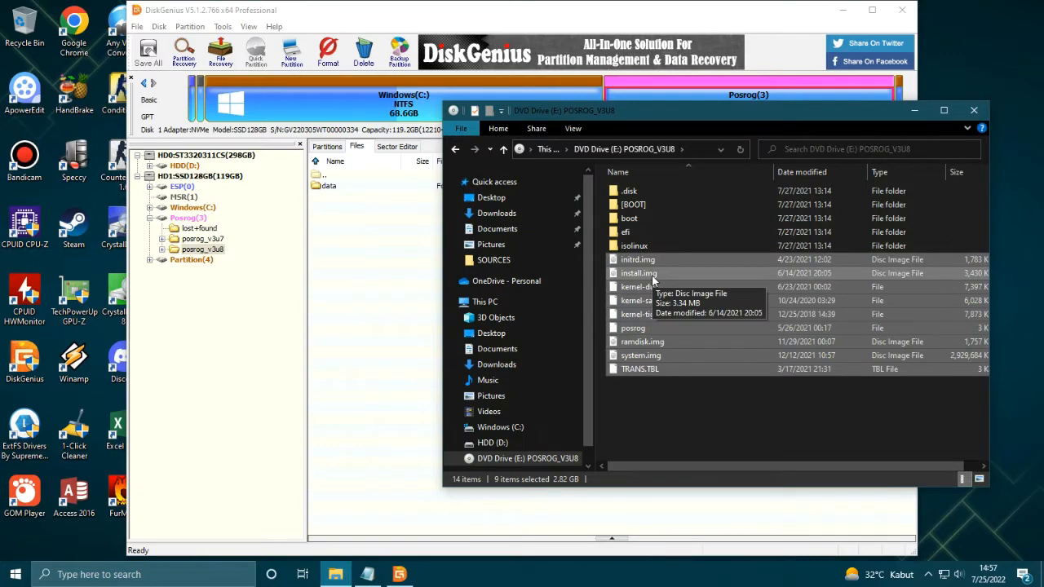
mouse_move(652, 277)
mouse_down()
mouse_move(607, 244)
mouse_move(489, 301)
mouse_move(391, 276)
mouse_move(348, 302)
mouse_up()
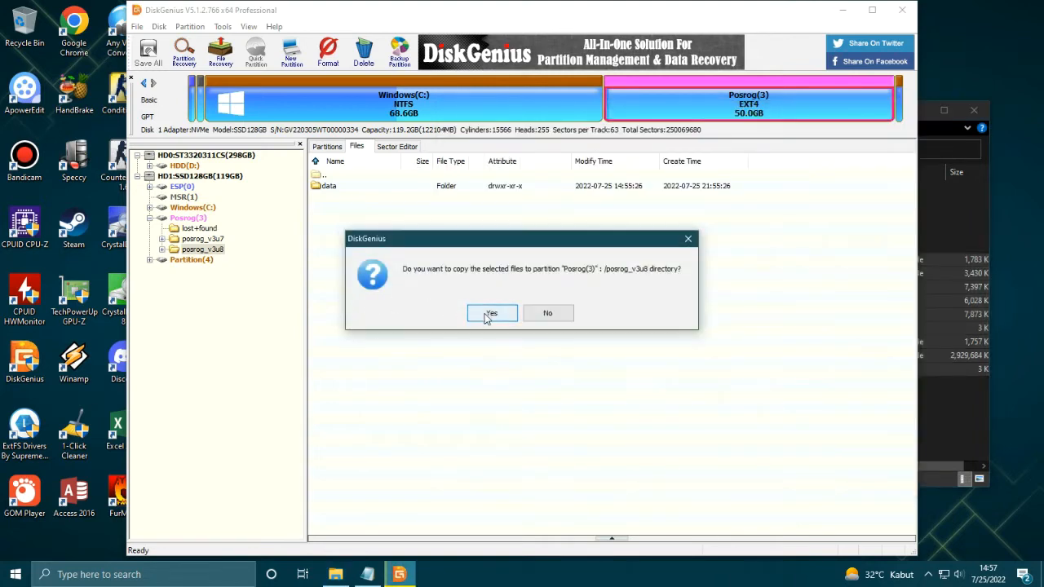
click(490, 314)
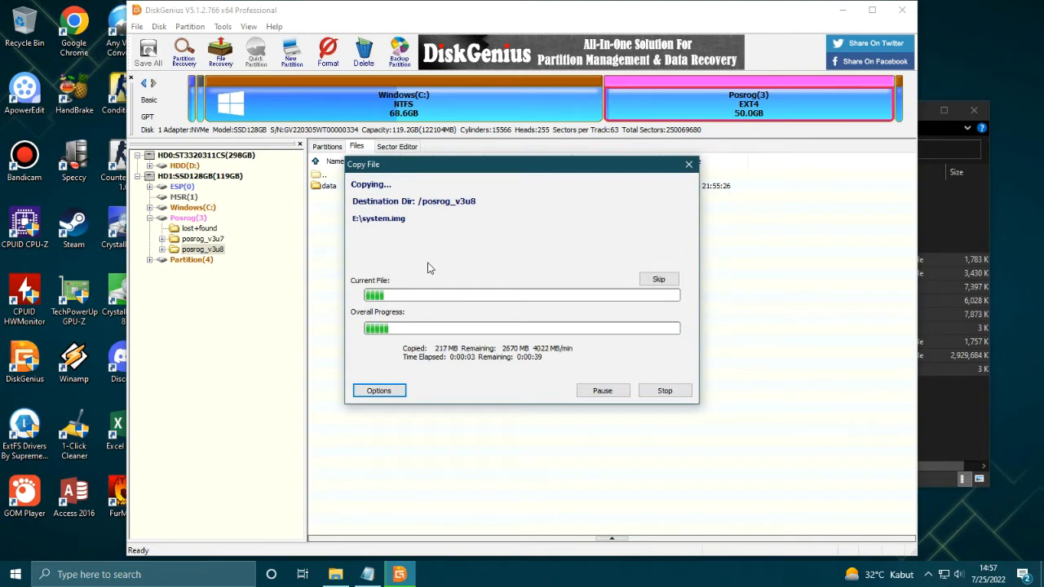
click(399, 577)
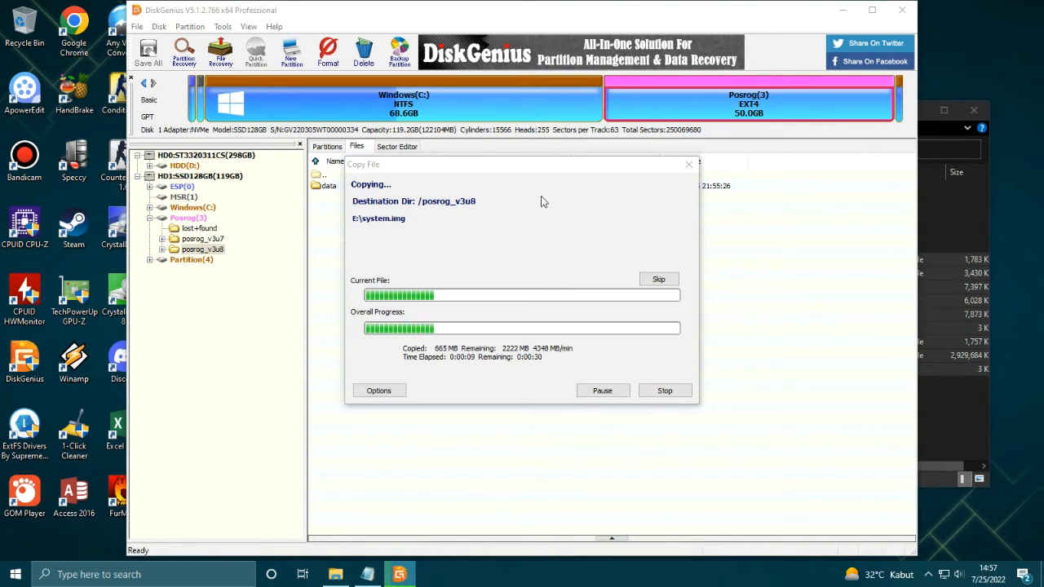
Eject the POSROG_V3U8 DVD drive (E:) in File Explorer and auto-skip the files that fail to copy in DiskGenius.
click(965, 422)
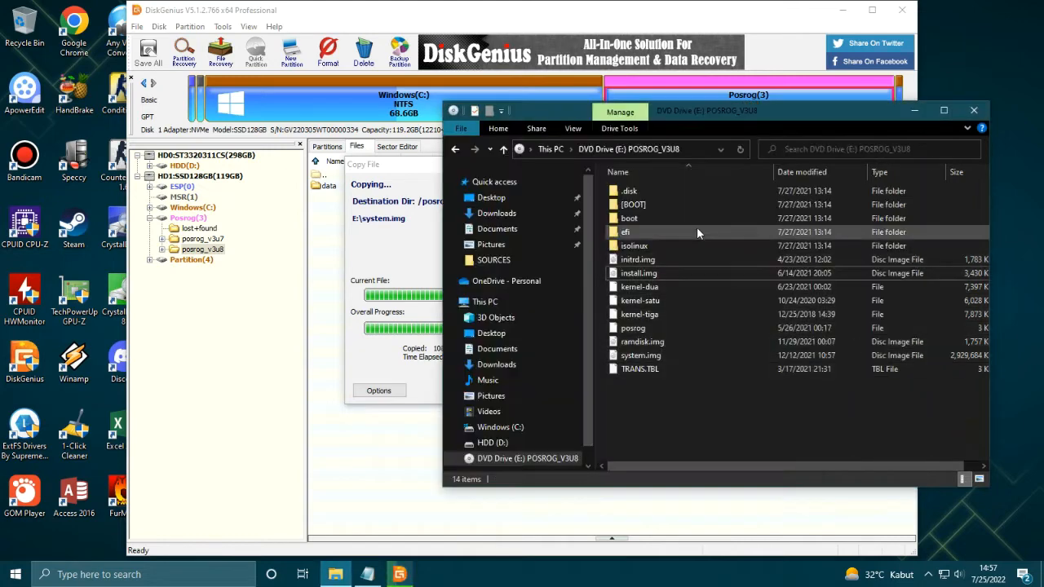
click(461, 150)
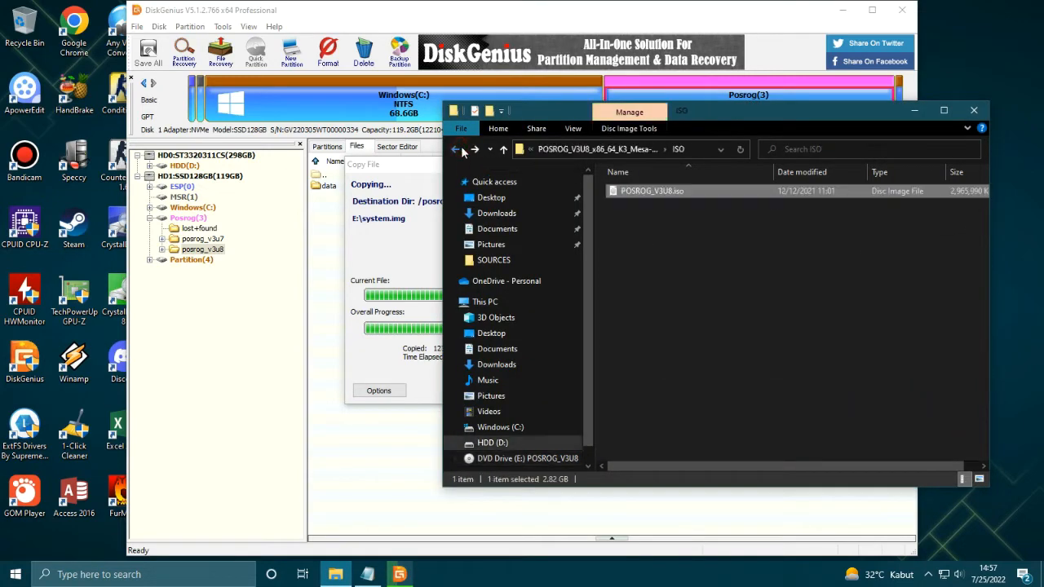
click(520, 461)
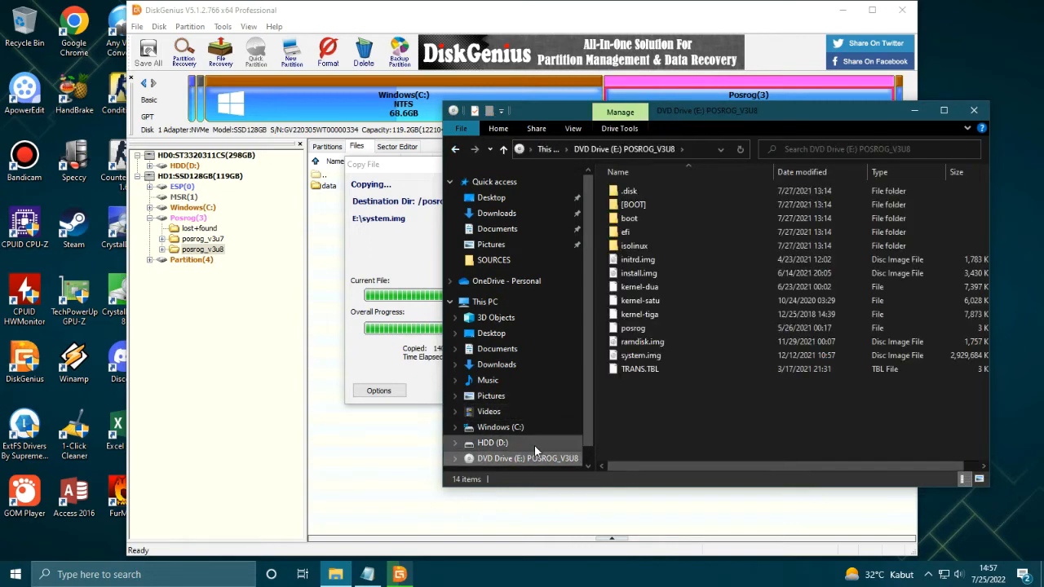
right_click(539, 460)
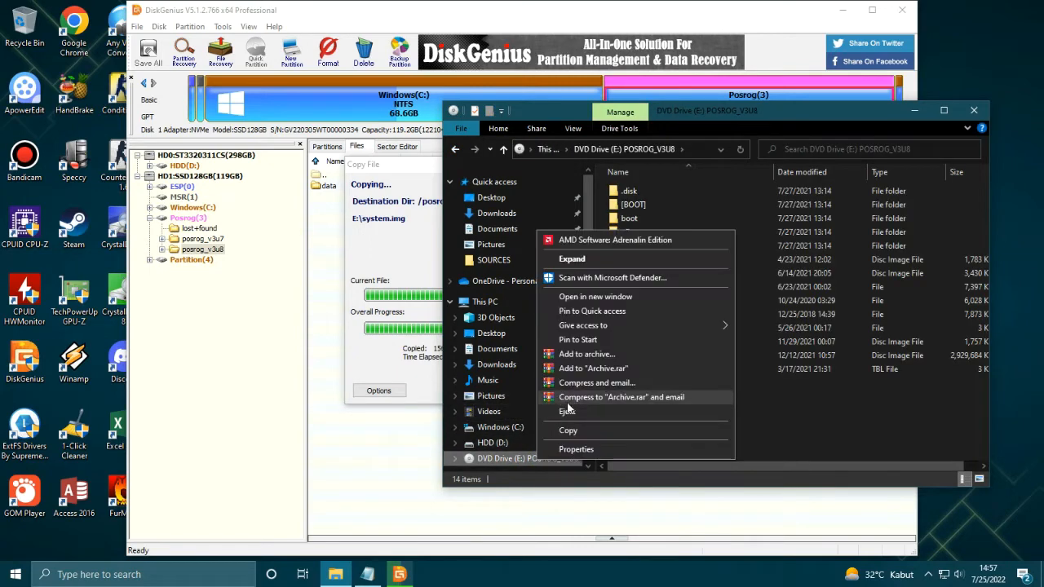
click(562, 413)
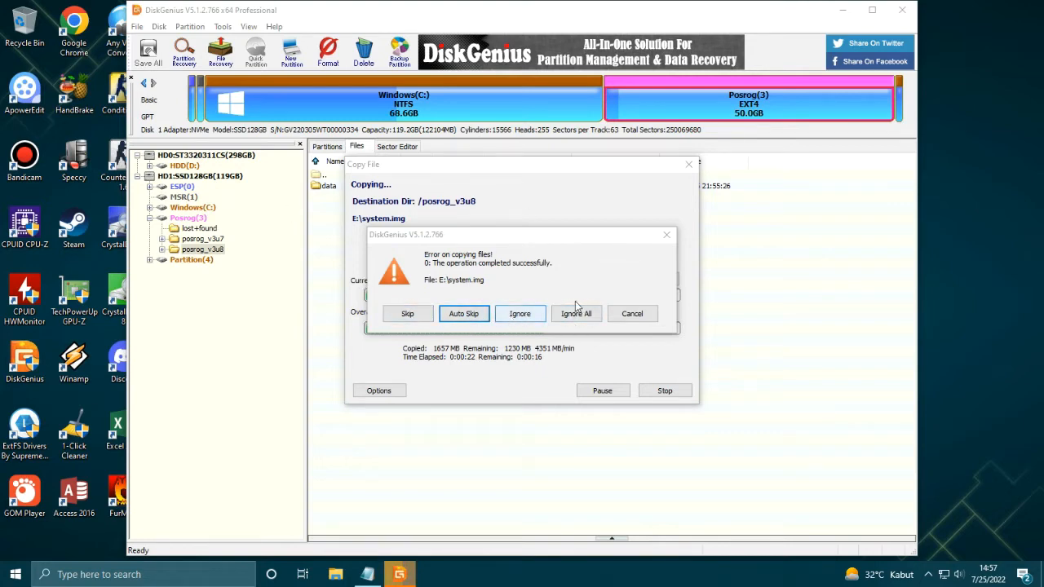
click(457, 318)
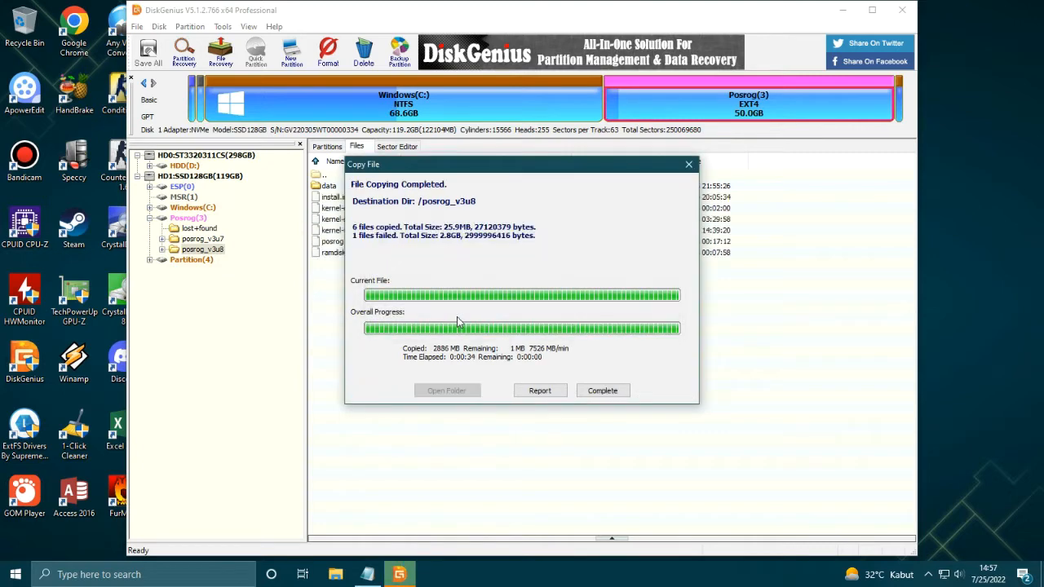
Close the finished copy report and permanently delete the files install.img through ramdisk.img from the posrog_v3u8 folder.
click(603, 390)
drag(348, 305, 368, 196)
right_click(368, 196)
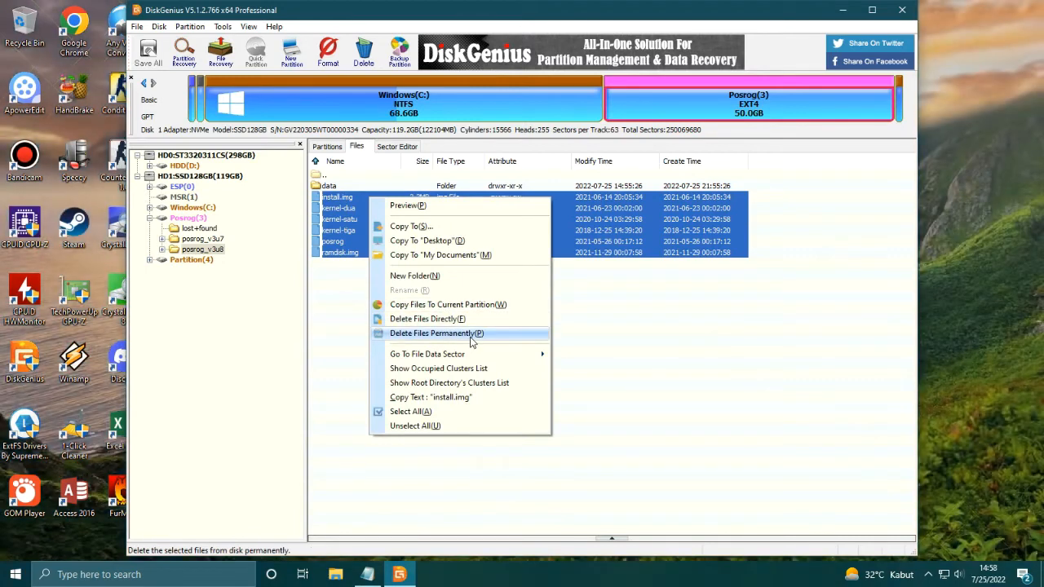
click(472, 338)
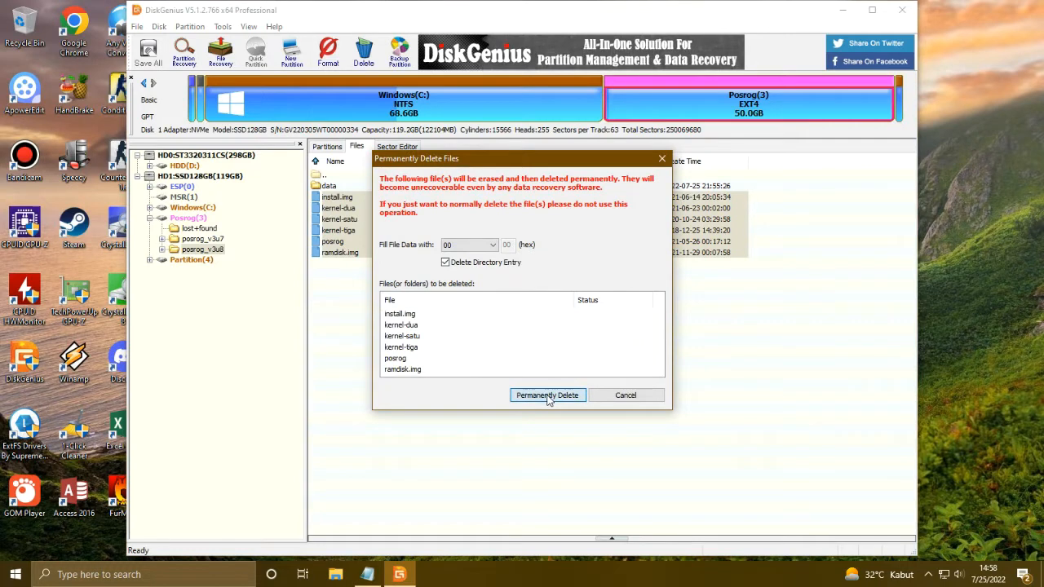
click(548, 395)
click(494, 313)
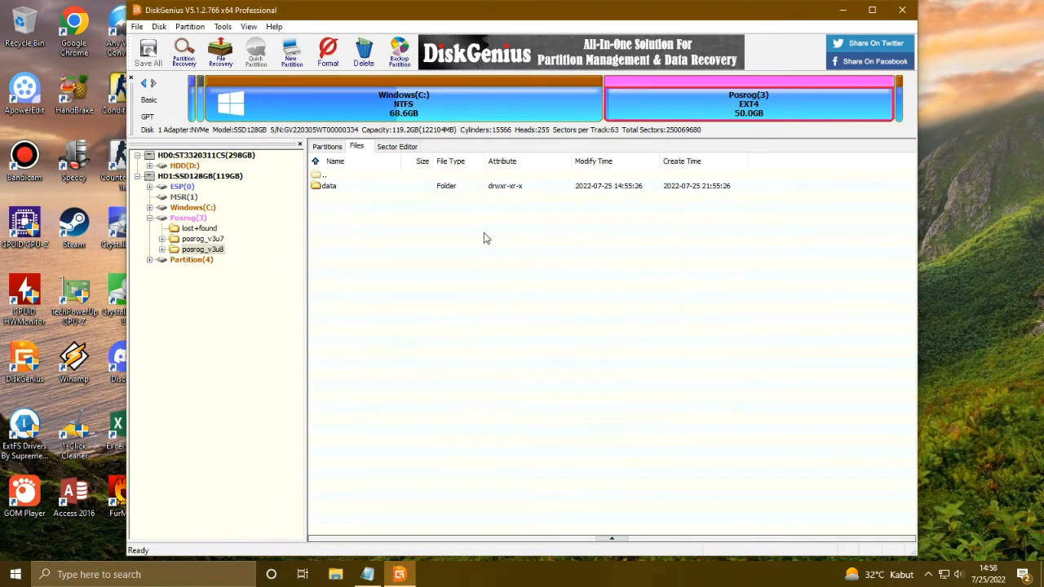
In File Explorer, mount POSROG_V3U8.iso from the ISO folder of the POSROG_V3U8 package under D:\APPS\ANDROID.
click(335, 574)
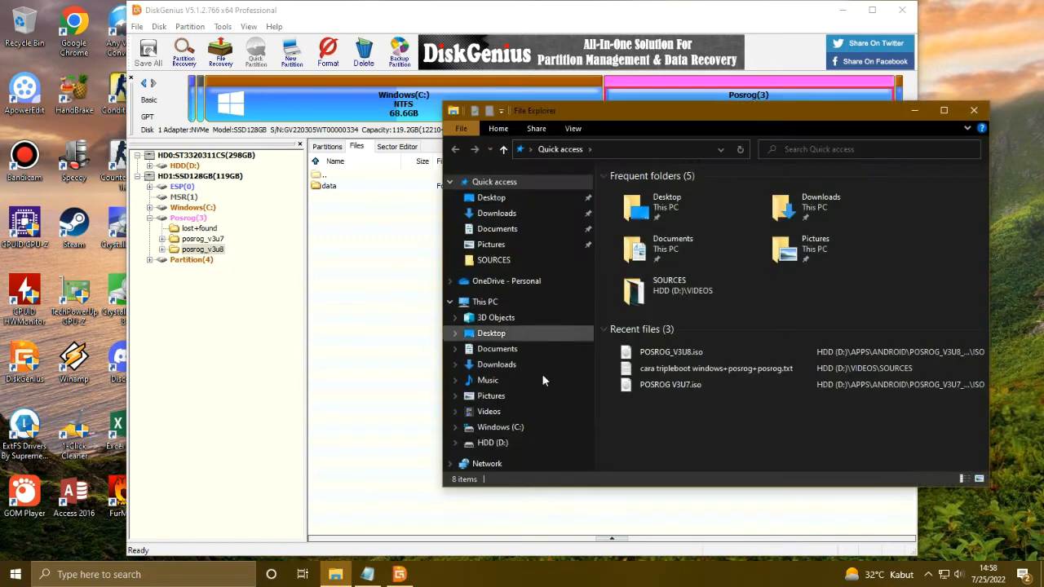
click(492, 443)
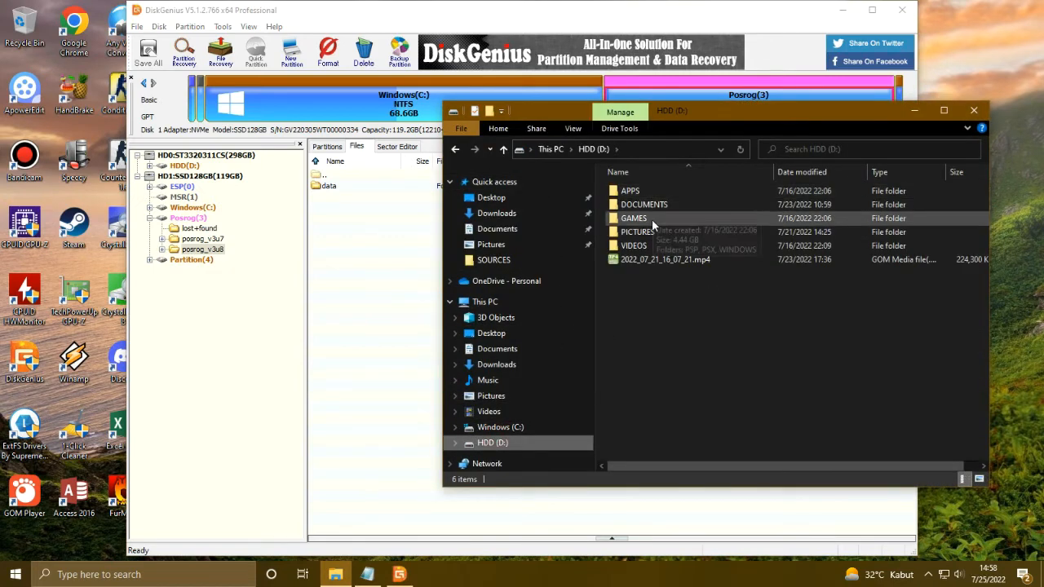
double_click(636, 192)
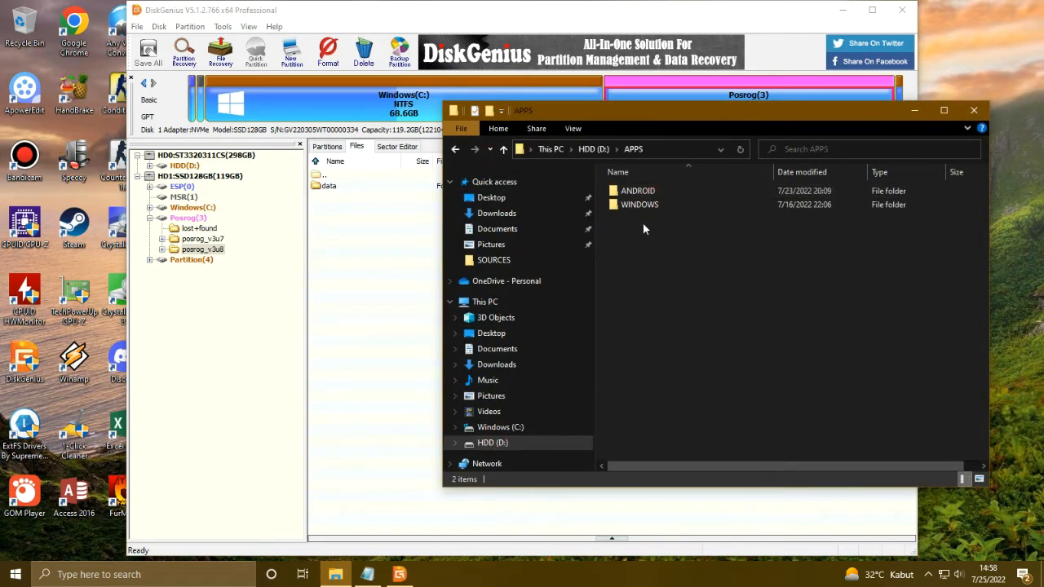
double_click(644, 193)
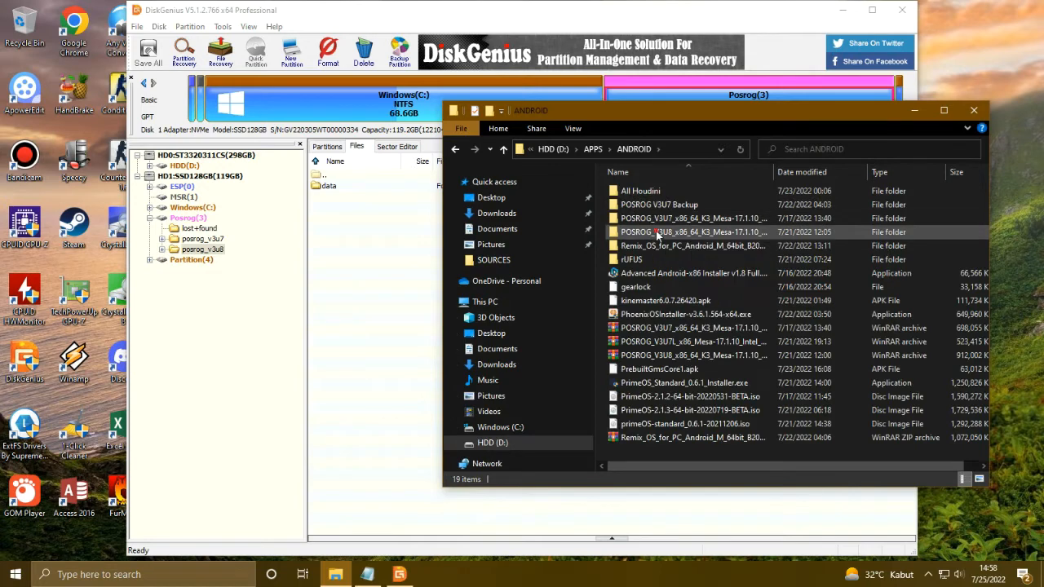
double_click(657, 234)
double_click(637, 205)
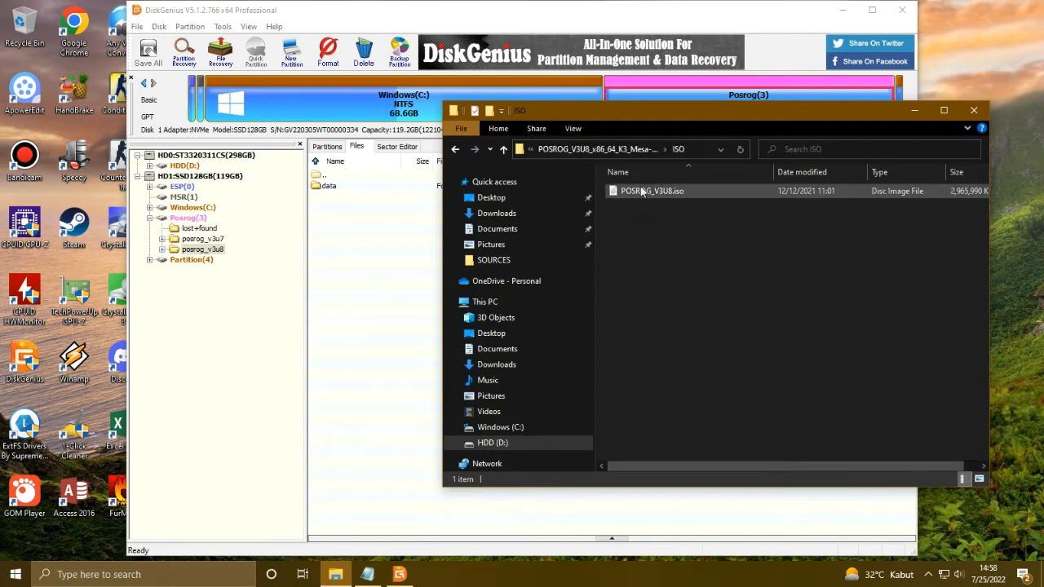
double_click(639, 189)
Return to the ANDROID folder and mount POSROG V3U7.iso from the ISO folder of the POSROG_V3U7 package.
key(alt+Left)
key(alt+Left)
key(alt+Left)
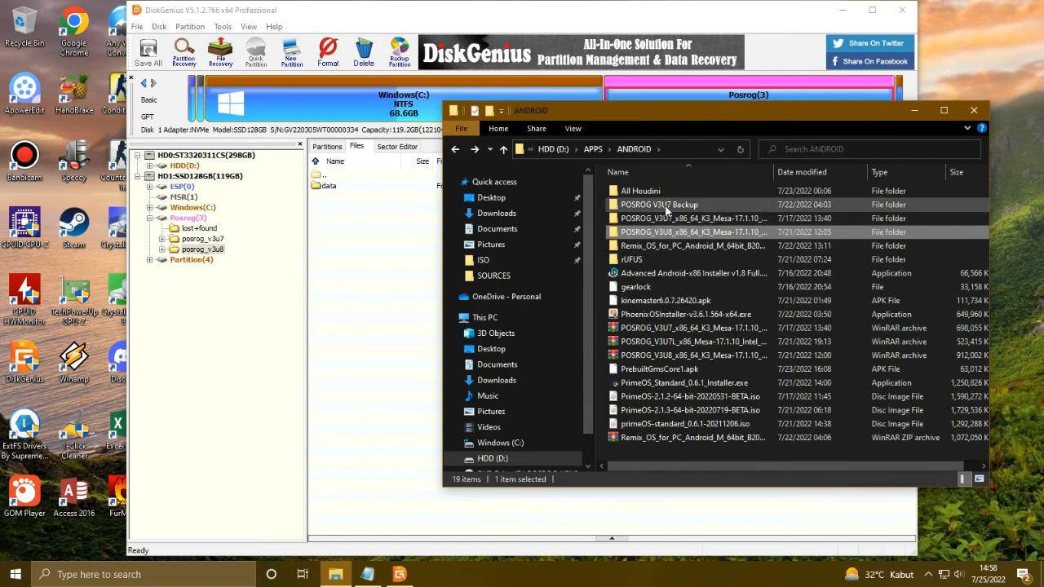
double_click(634, 206)
double_click(633, 206)
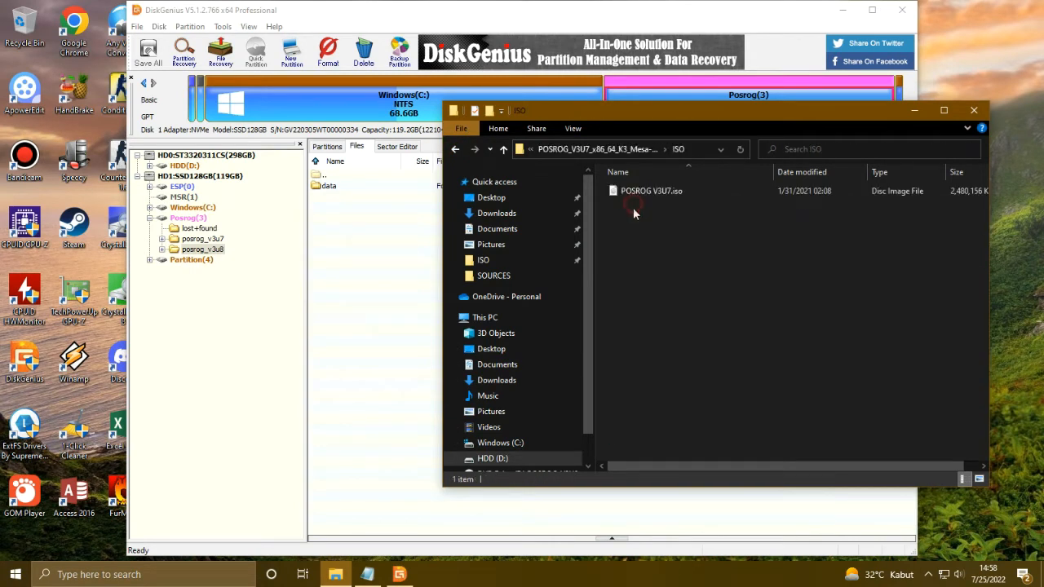
double_click(637, 193)
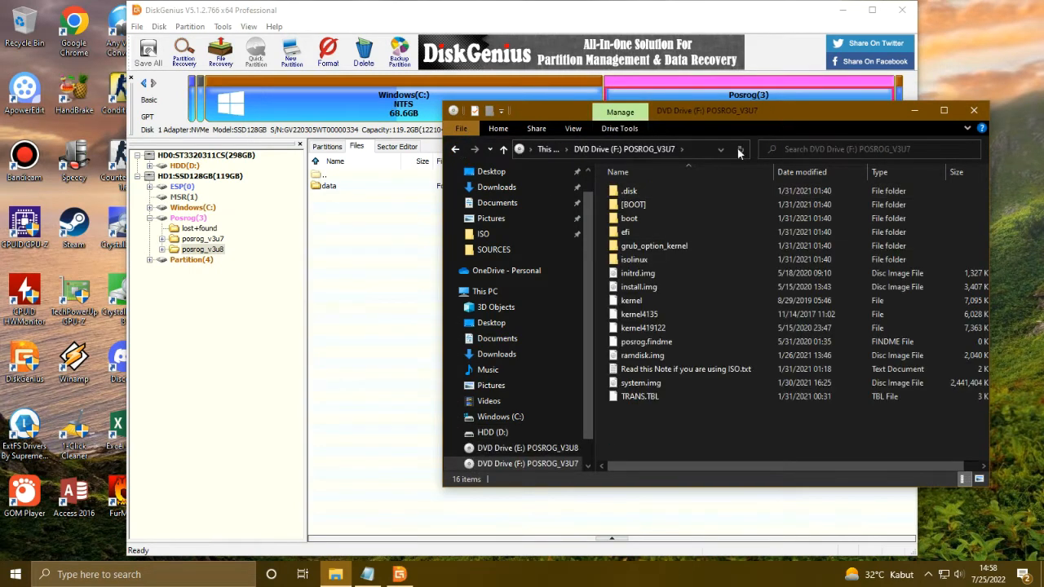
Copy the loose files initrd.img through TRANS.TBL from the POSROG_V3U8 DVD drive (E:) into the posrog_v3u8 folder in DiskGenius.
click(528, 448)
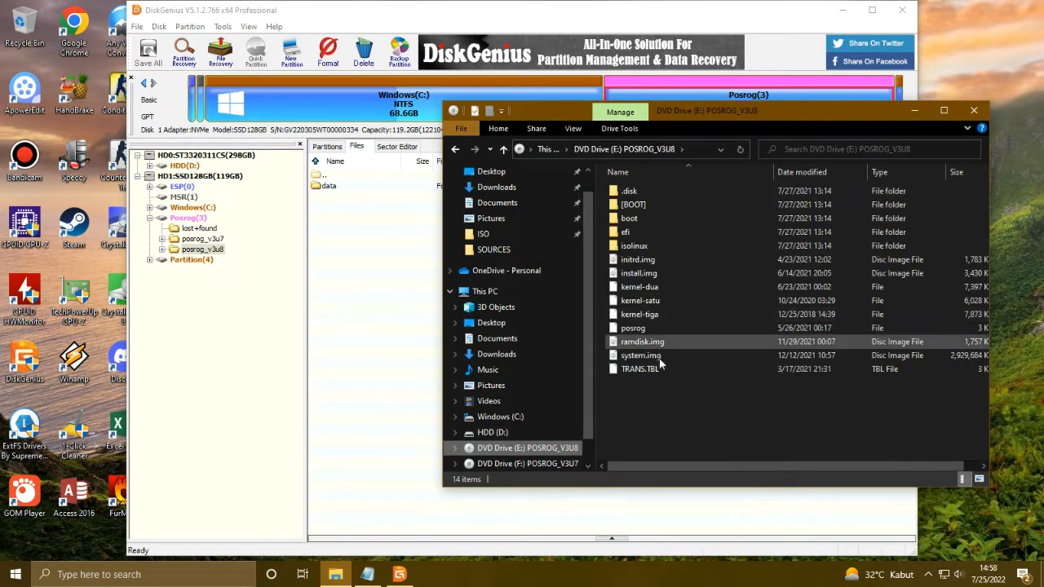
drag(652, 418, 652, 258)
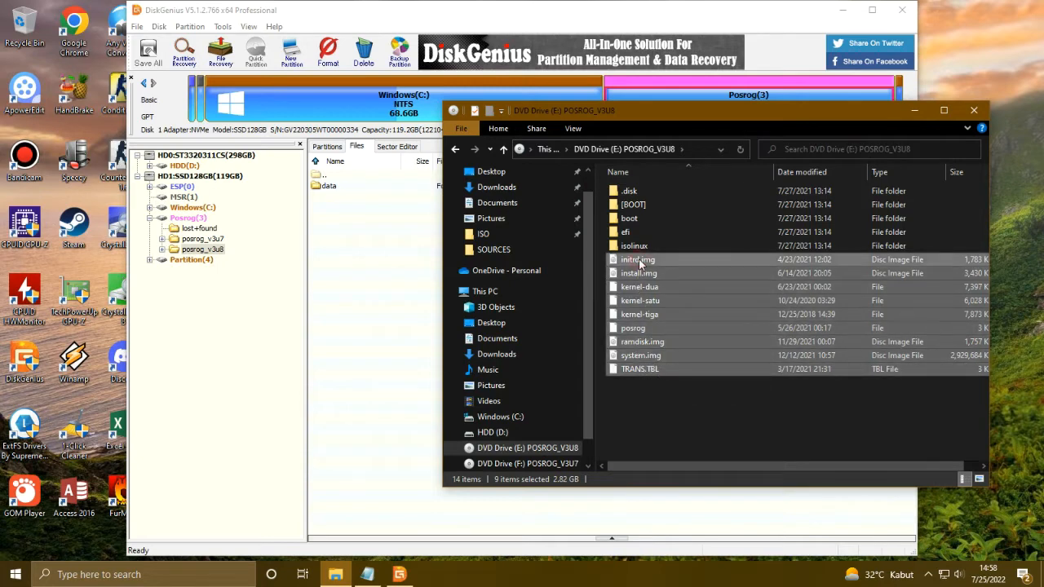
drag(638, 262, 388, 278)
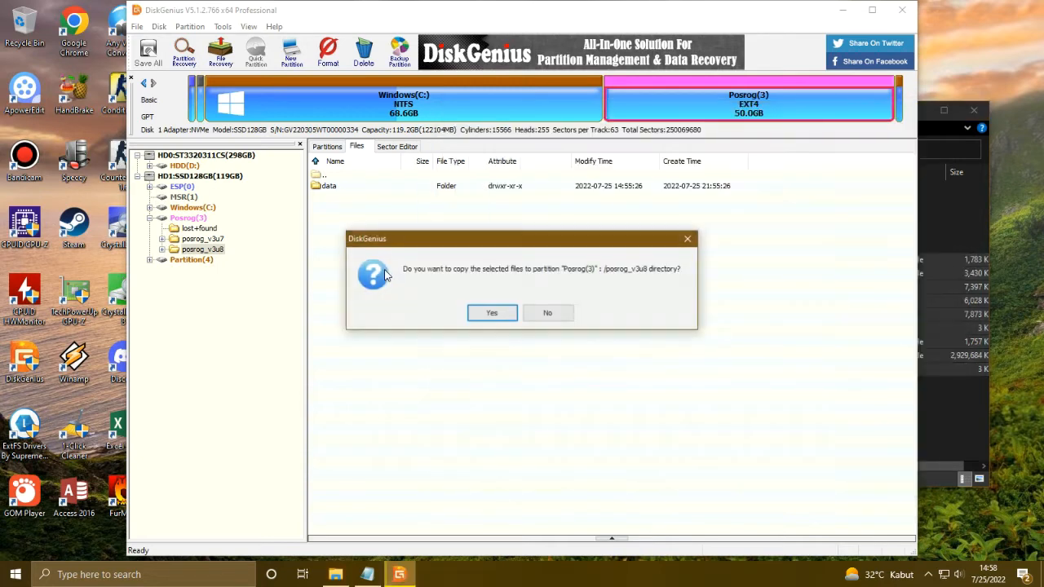
click(489, 314)
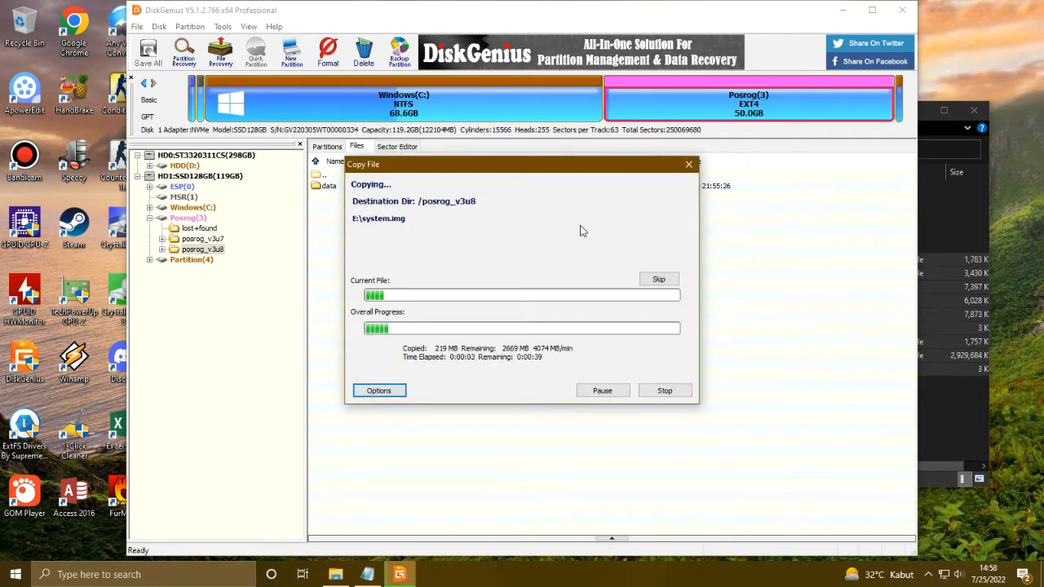
Review the PC's processor, mainboard, memory and graphics details in CPU-Z, and close it.
click(401, 575)
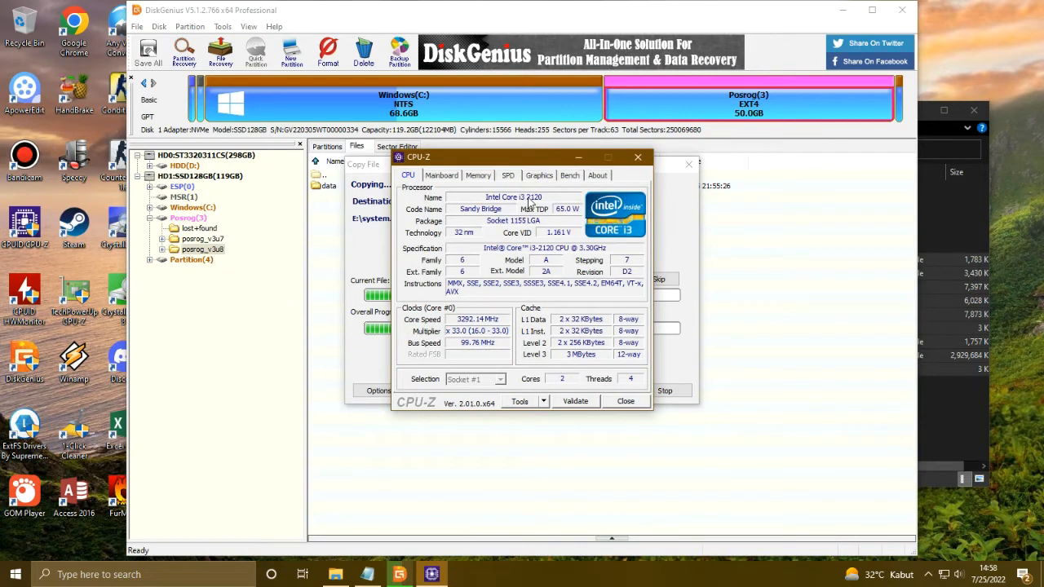
click(441, 176)
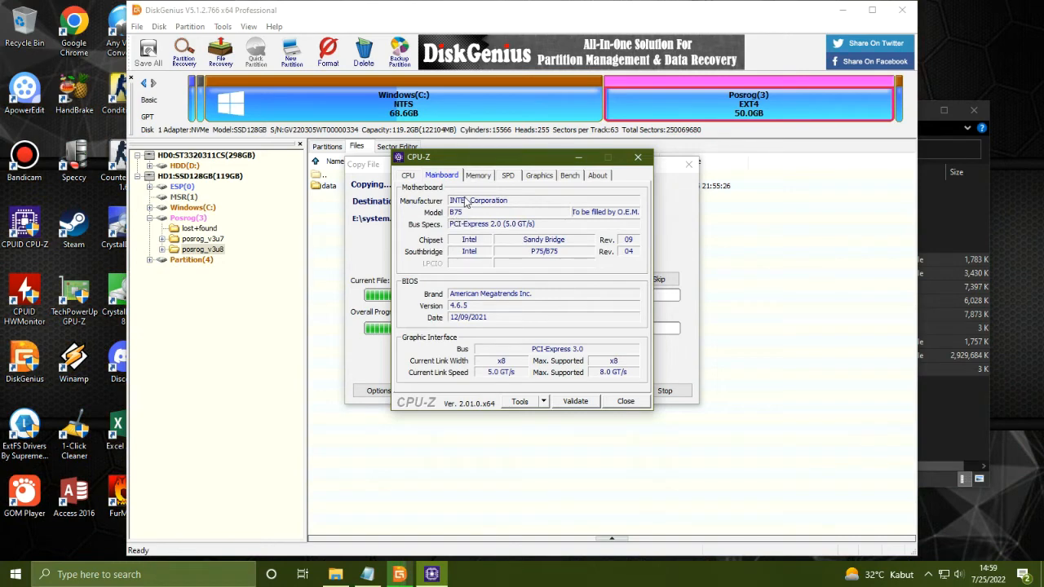
click(479, 176)
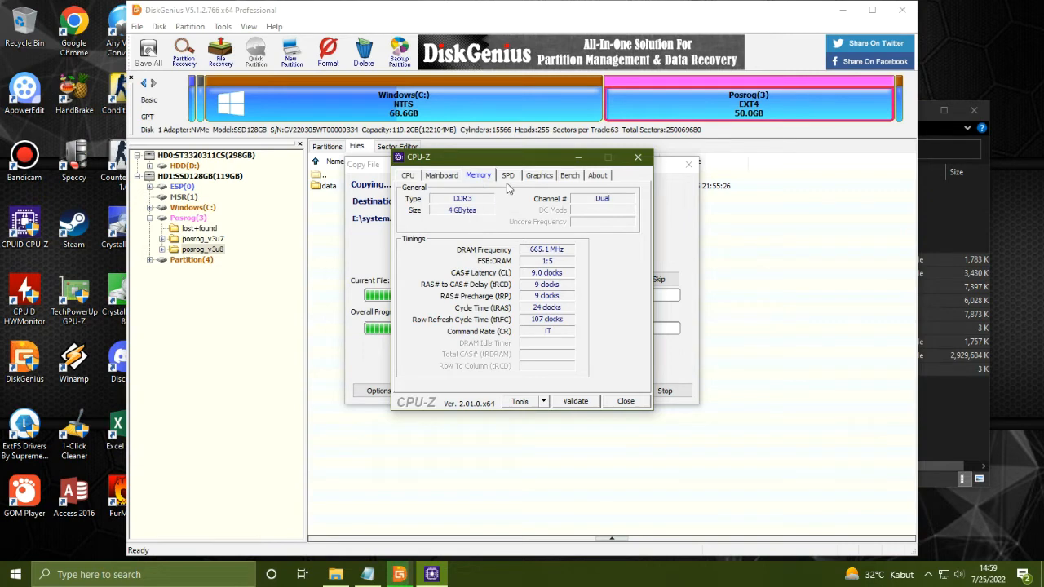
click(537, 177)
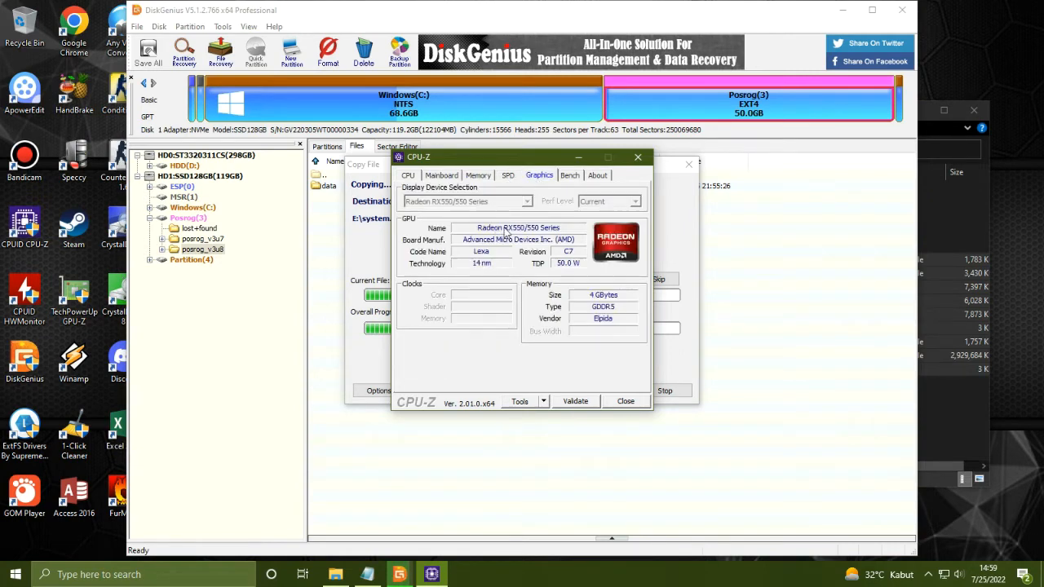
click(638, 160)
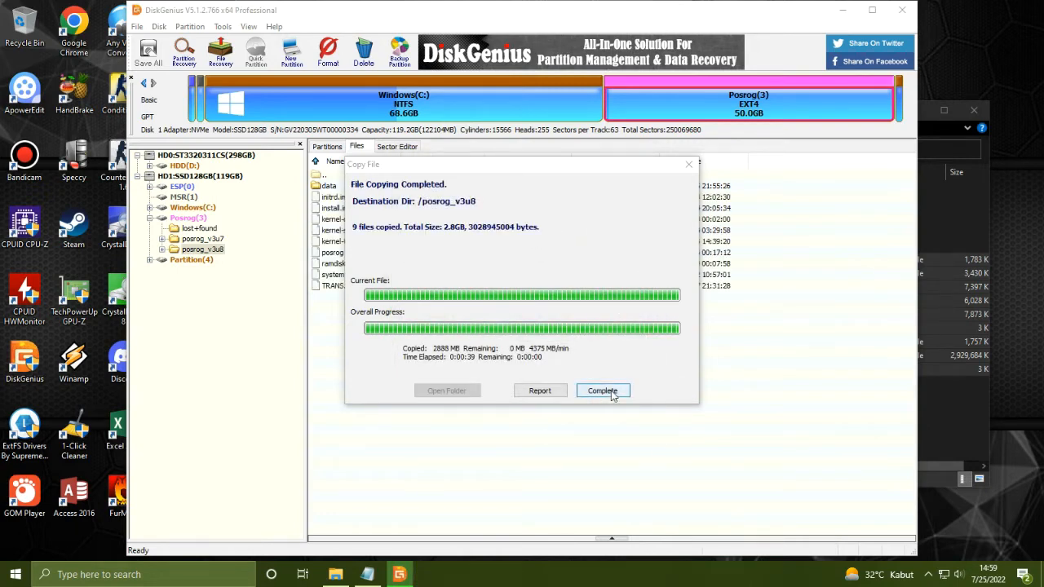
Copy the POSROG_V3U7 drive's loose files, except the "Read this Note if you are using ISO.txt" file, into the posrog_v3u7 folder in DiskGenius.
click(604, 391)
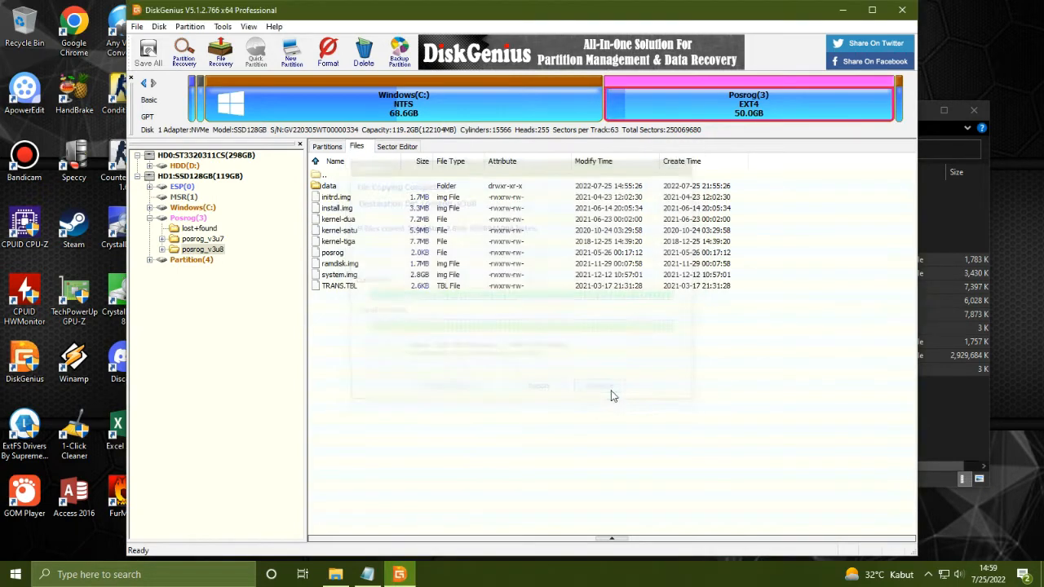
double_click(214, 240)
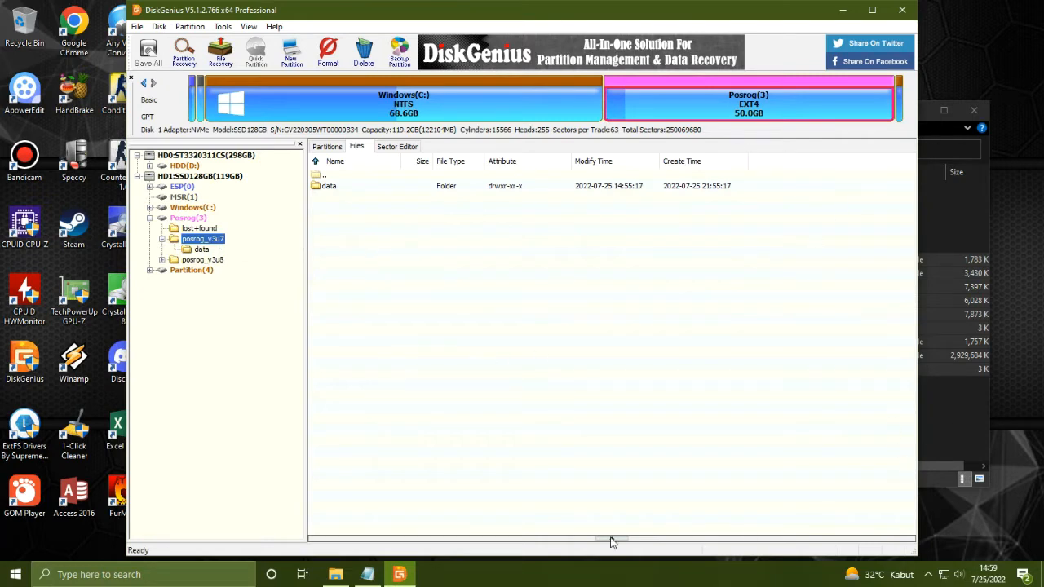
click(335, 574)
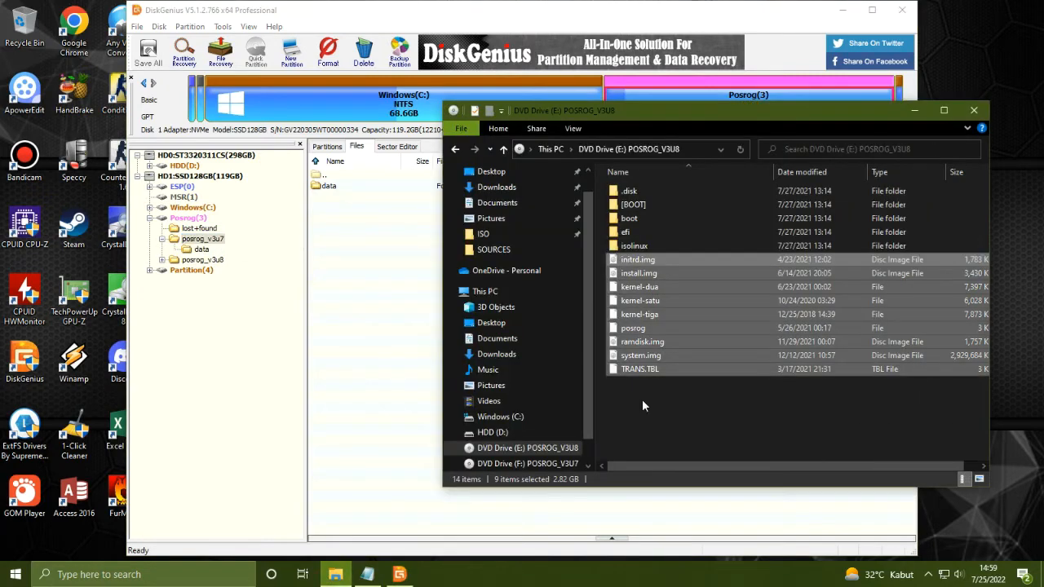
click(456, 150)
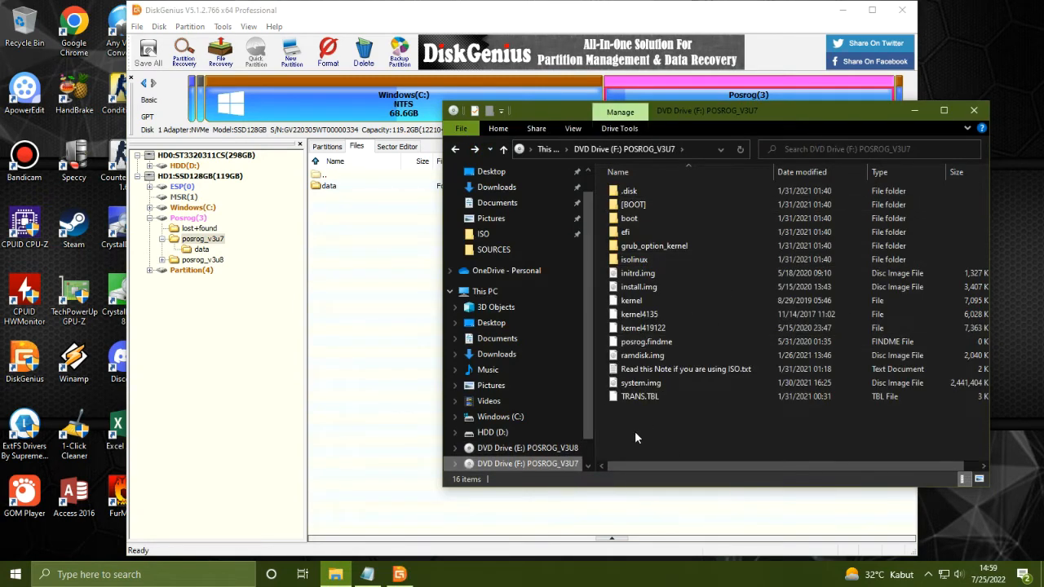
drag(634, 430, 647, 276)
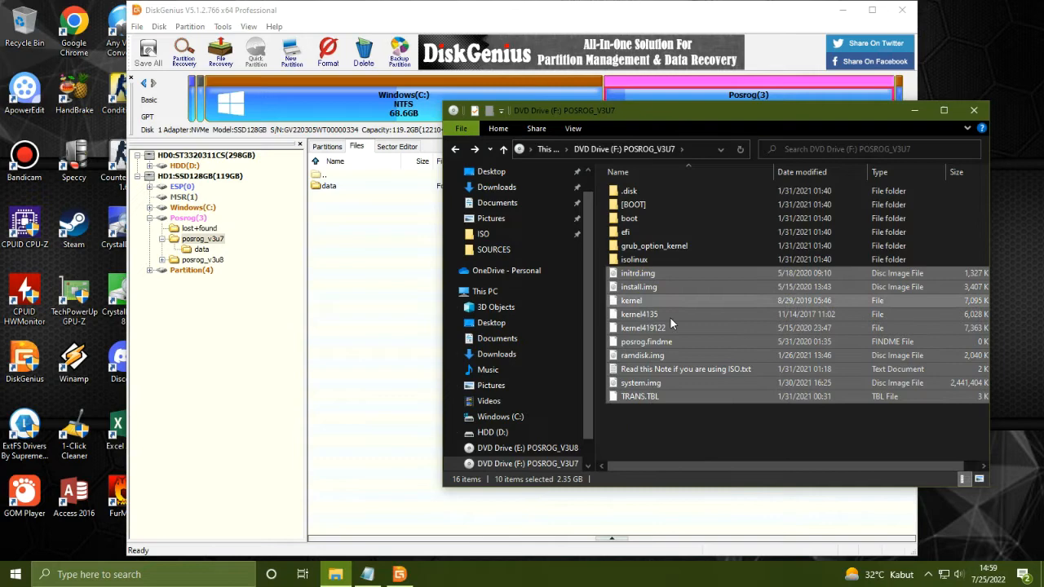
ctrl+click(693, 372)
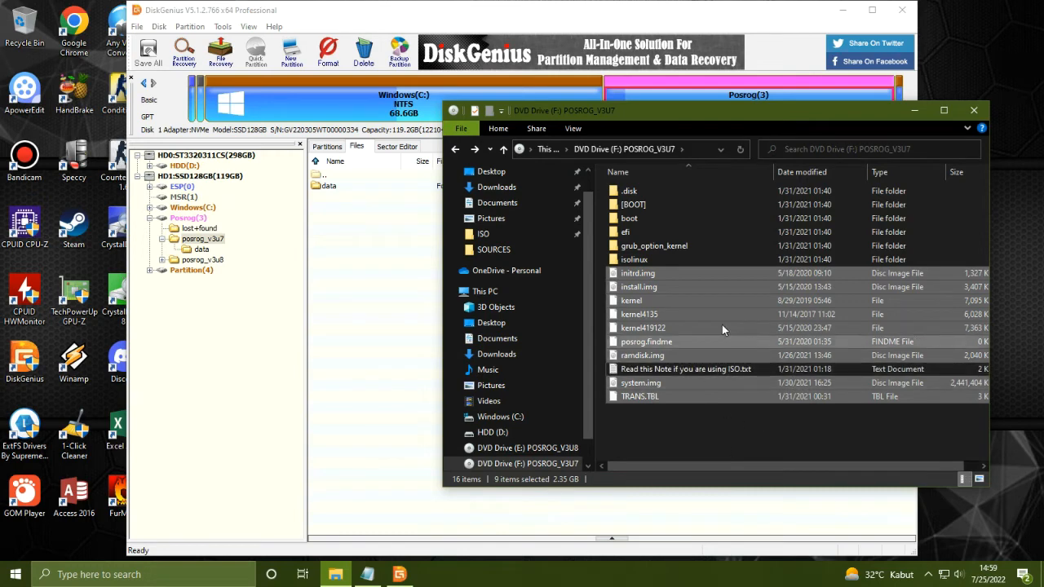
drag(642, 286, 642, 286)
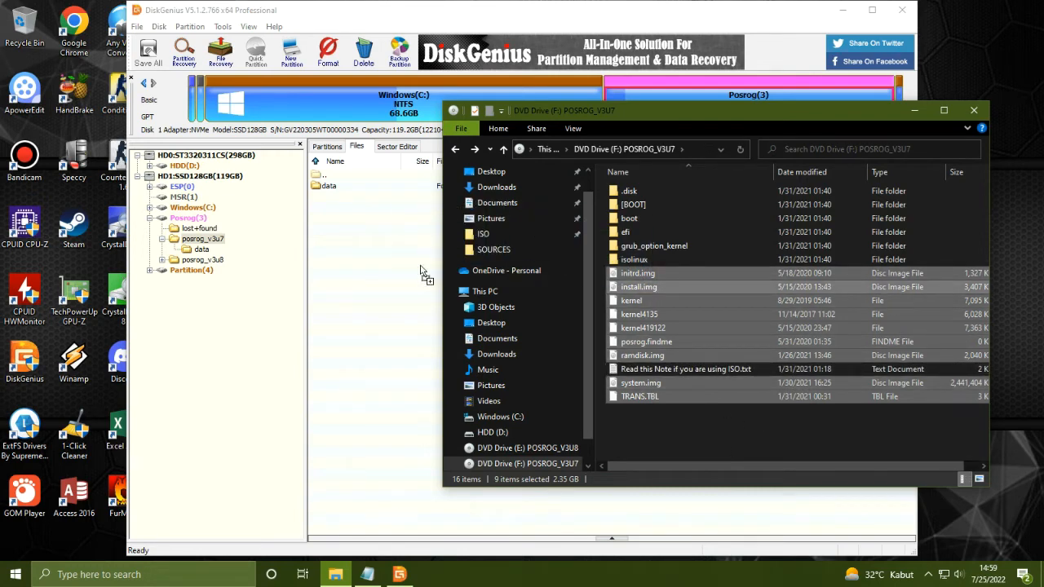
drag(421, 272, 373, 280)
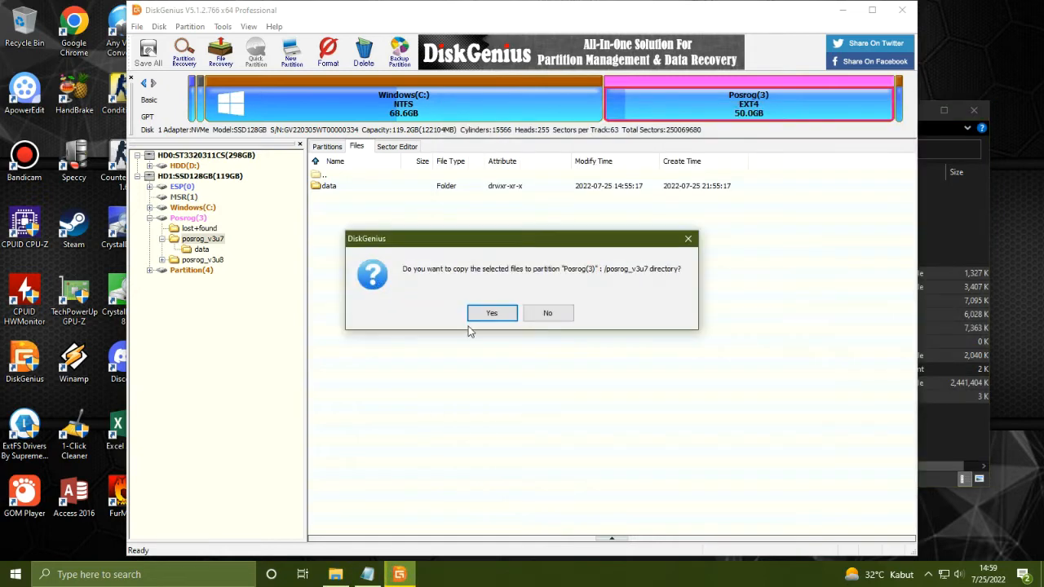
click(487, 313)
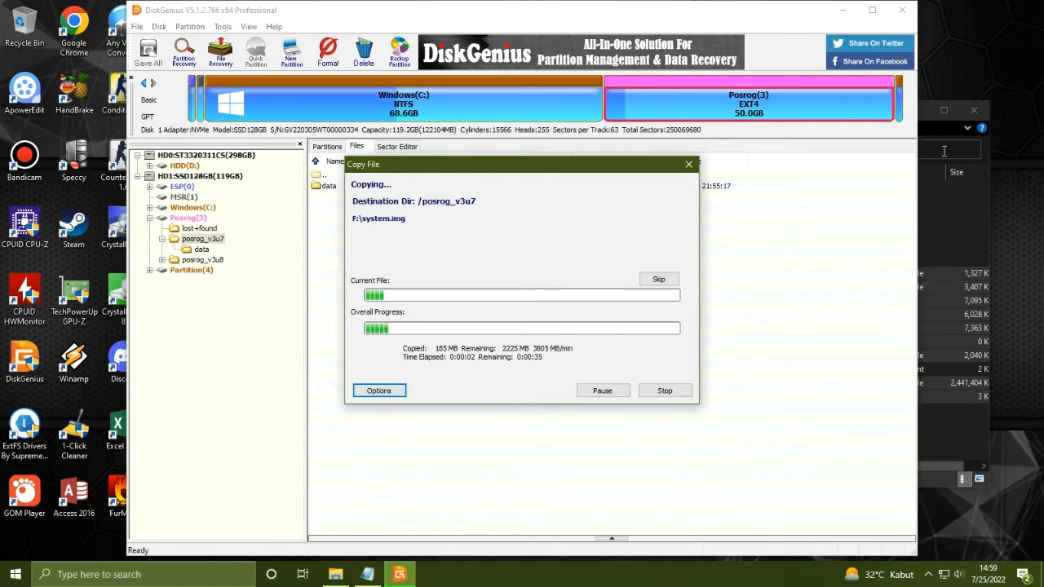
Clear the file selection on the POSROG_V3U7 drive and close the File Explorer window.
click(335, 574)
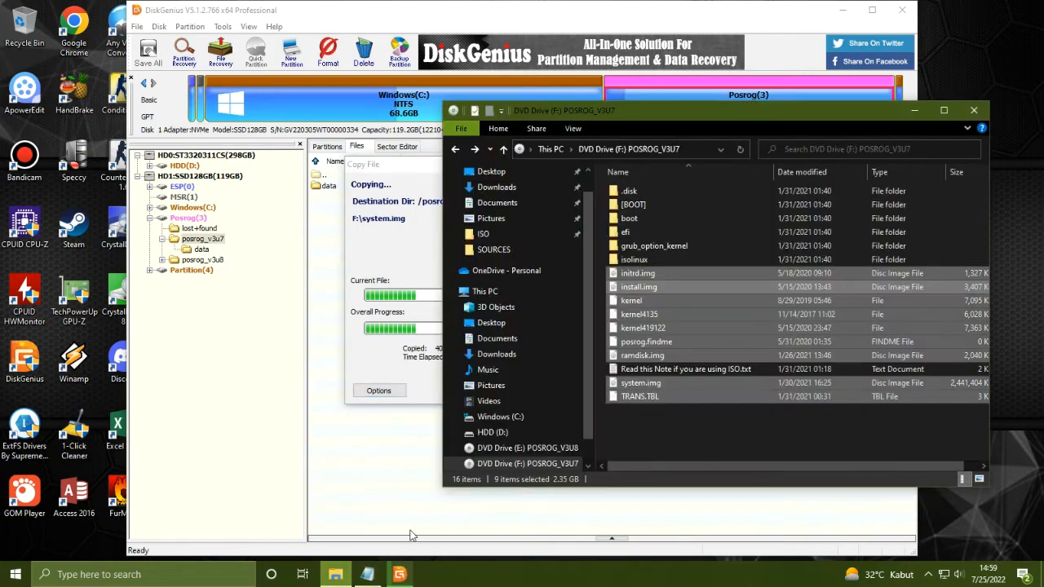
click(706, 442)
click(975, 111)
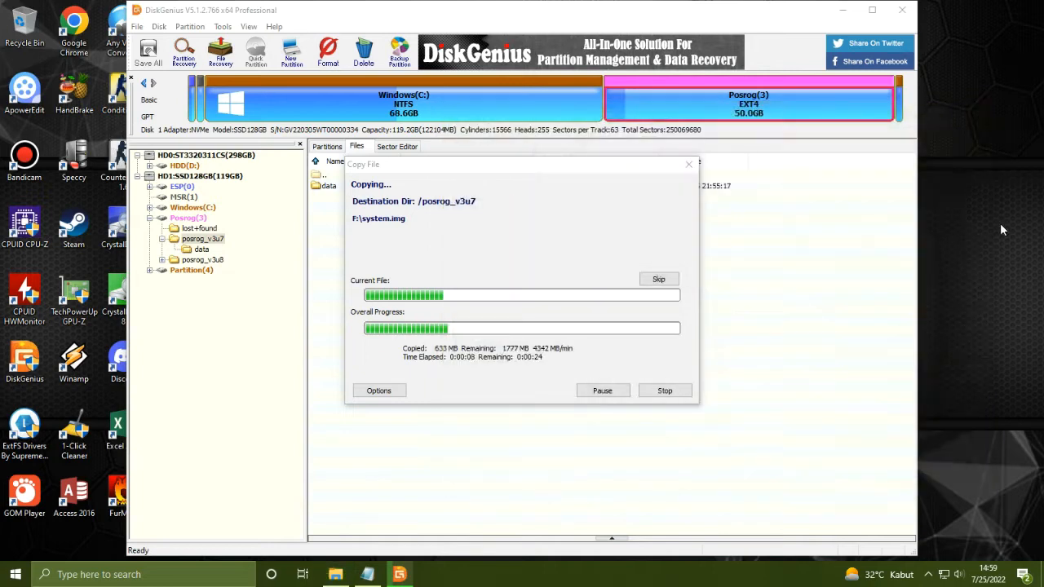
right_click(982, 73)
click(959, 131)
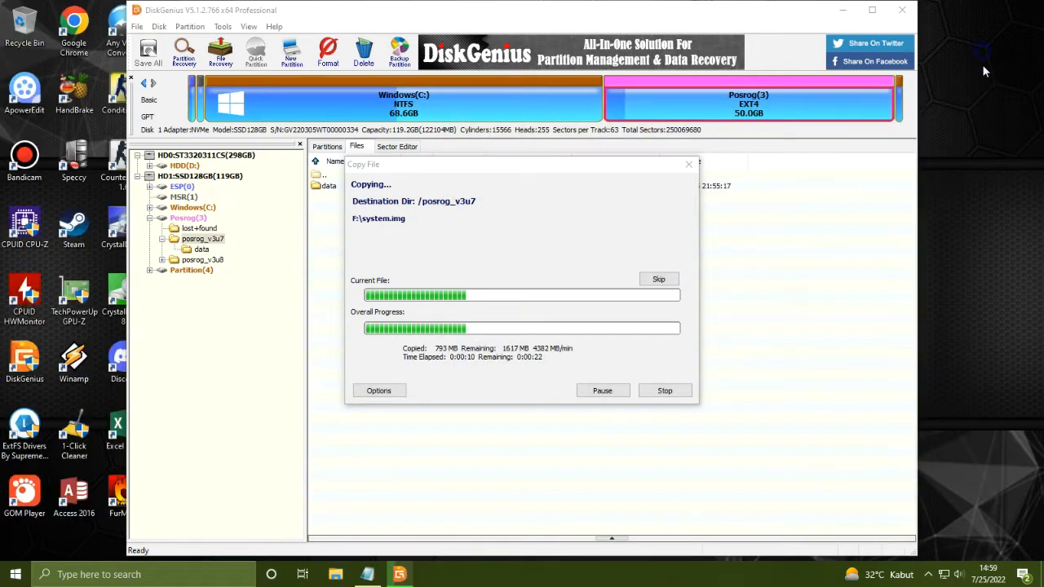
right_click(981, 65)
click(967, 112)
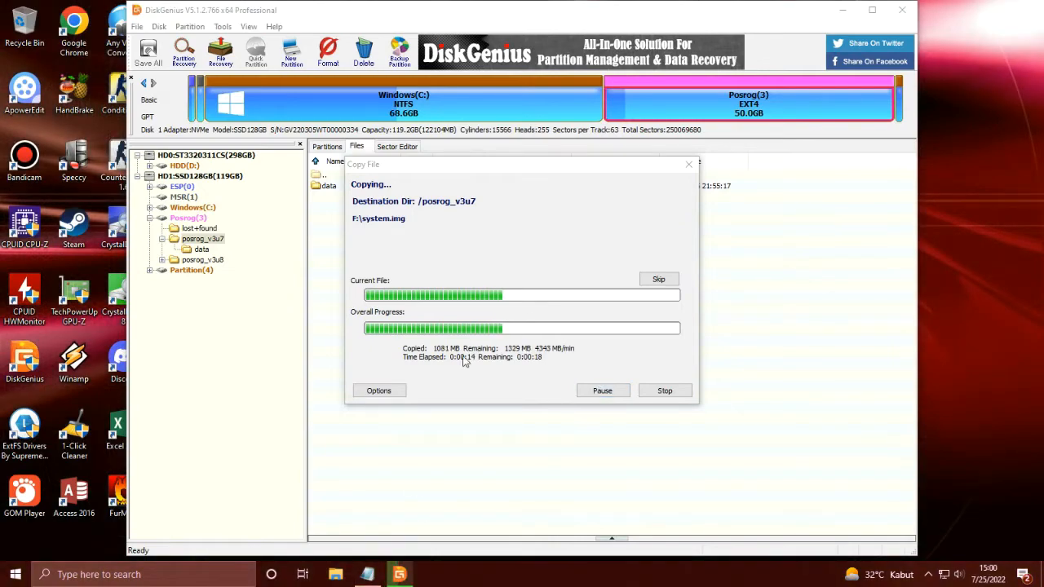
In the Notepad instructions, highlight step 3 about installing and running one POSROG's Grub2Win.
click(367, 575)
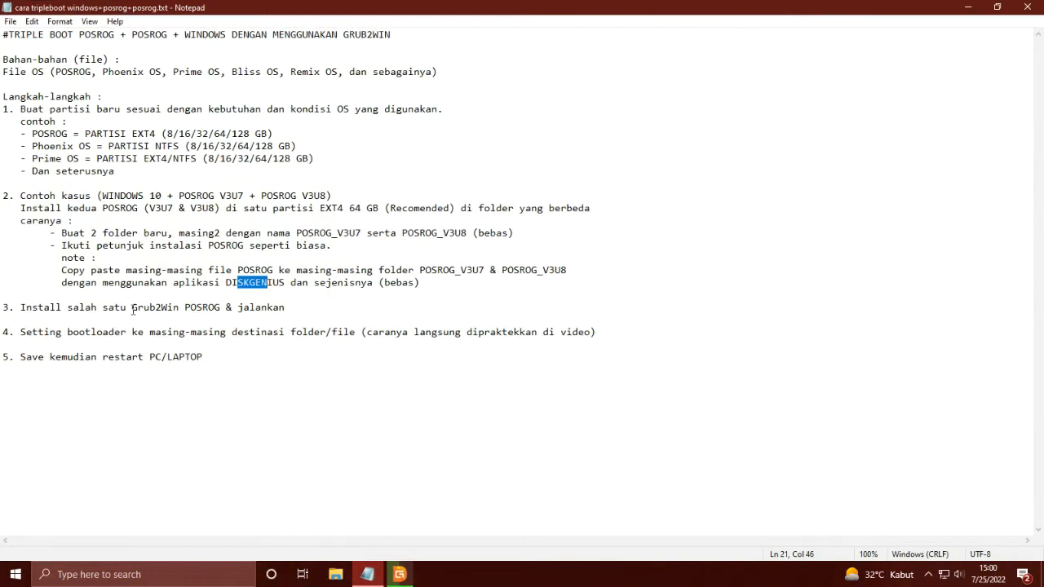
click(50, 307)
drag(26, 307, 216, 308)
click(260, 308)
drag(31, 307, 254, 317)
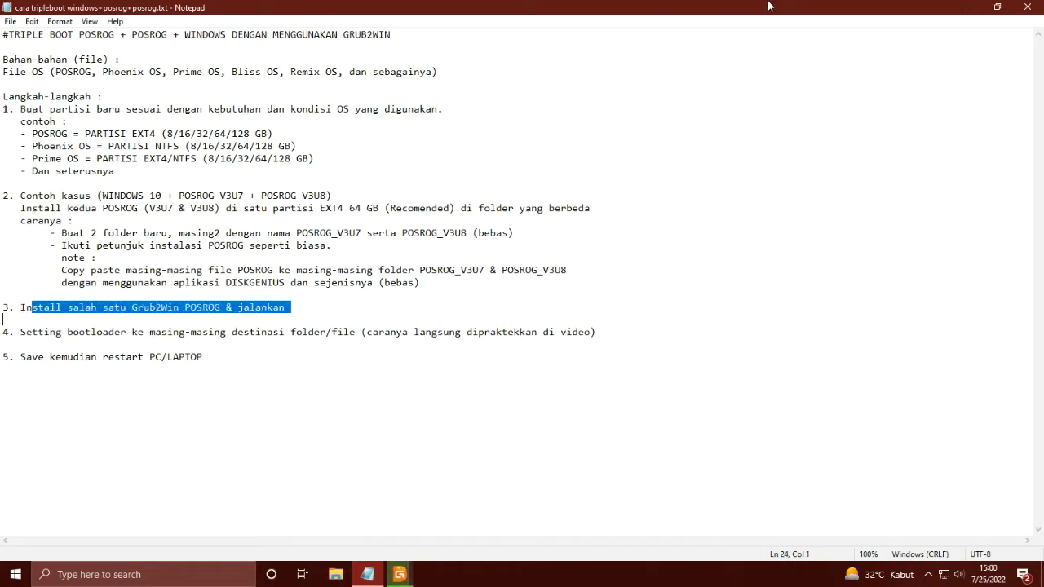
Minimize the Notepad instructions and dismiss the completed copy dialog for the posrog_v3u7 folder in DiskGenius.
click(968, 7)
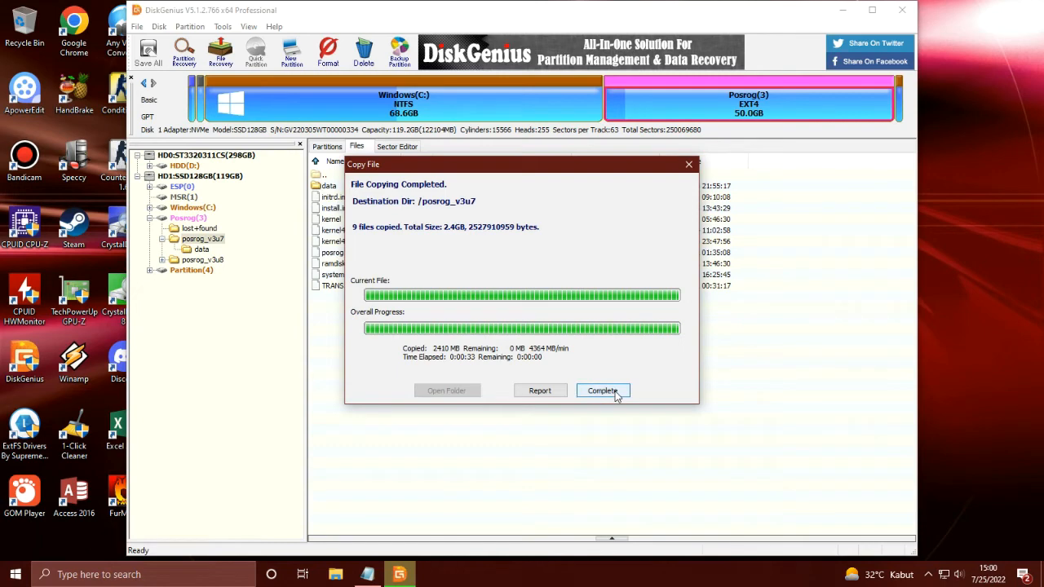
click(601, 391)
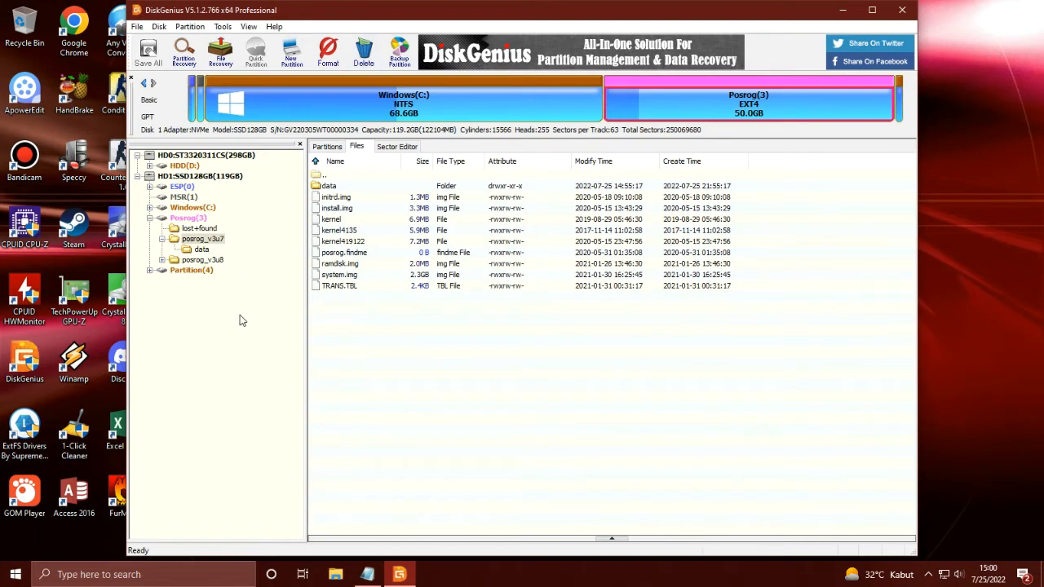
Return to the Notepad instructions and add blank lines after step 5 about saving and restarting the PC.
click(367, 574)
click(219, 357)
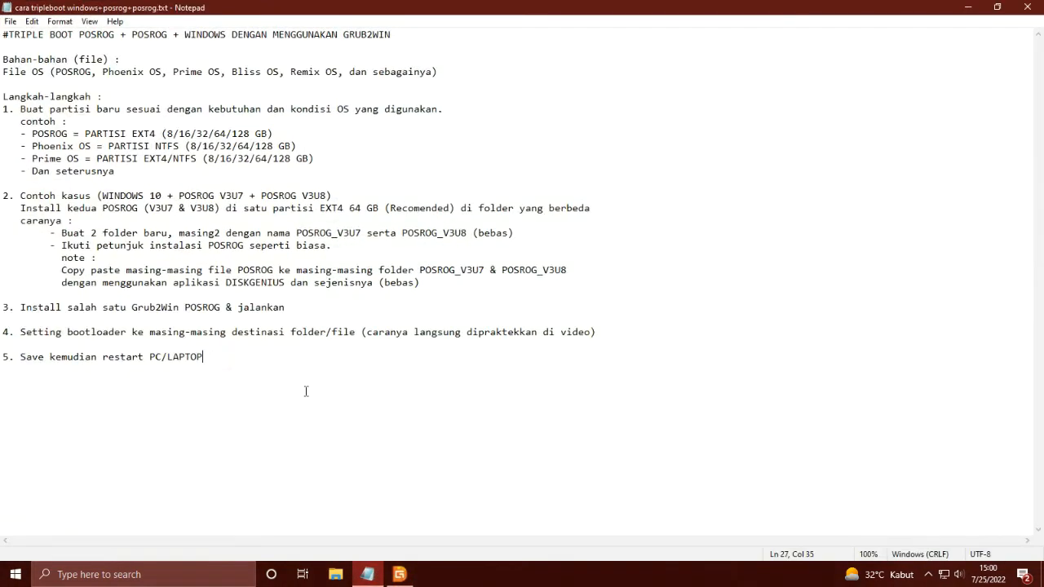
key(Return)
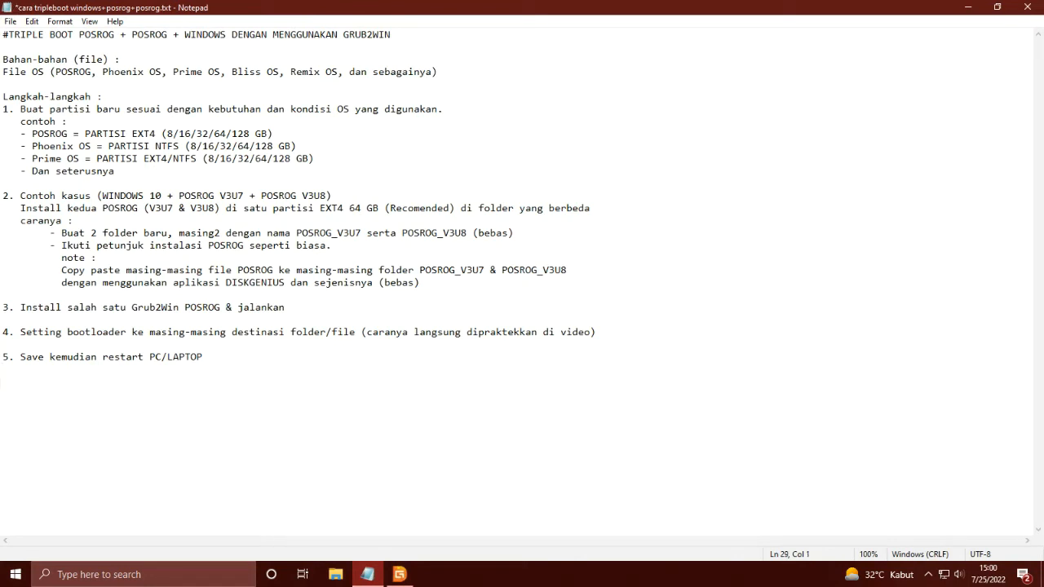
click(400, 574)
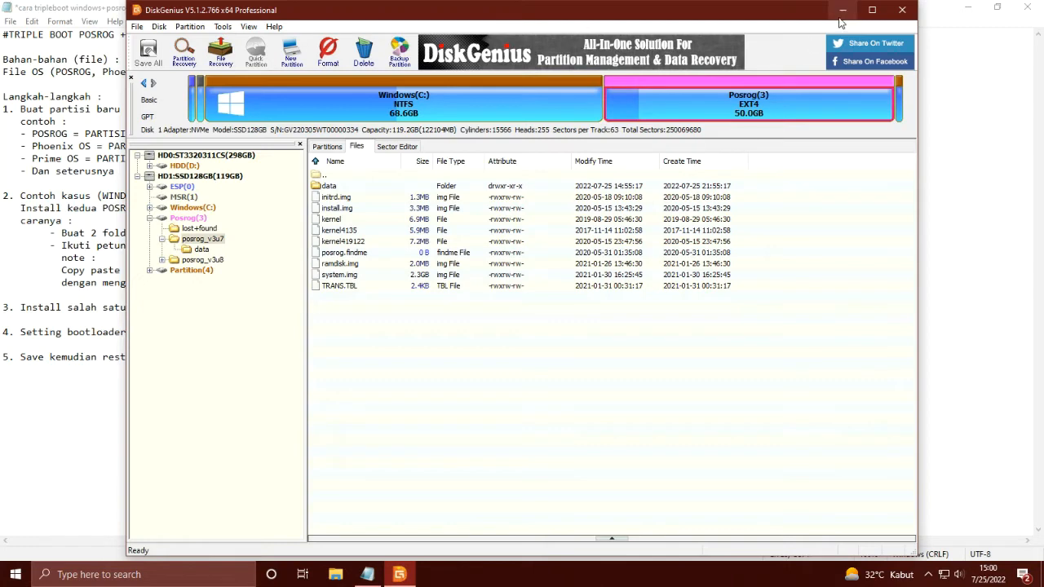
click(15, 388)
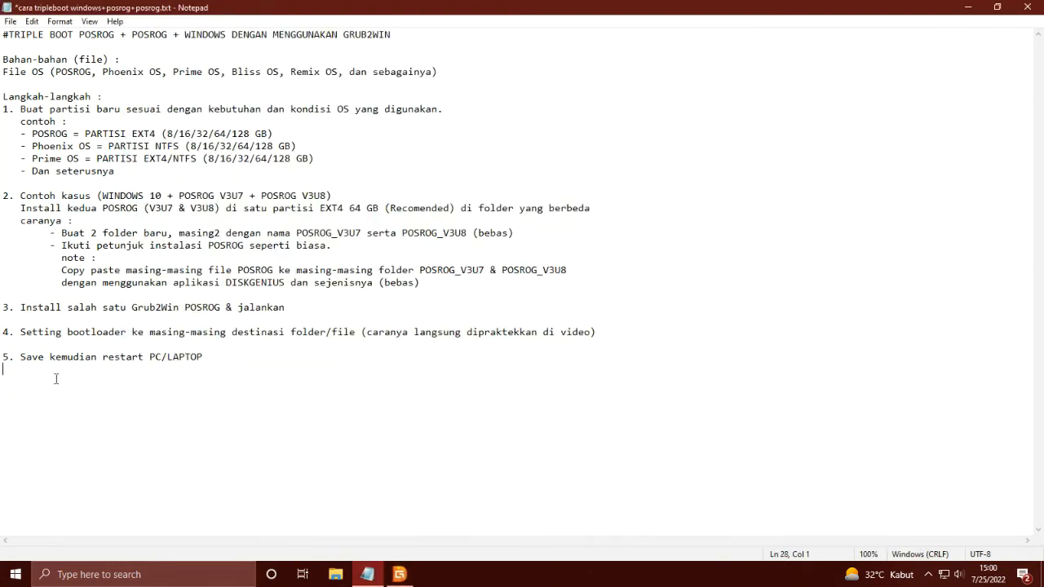
Close DiskGenius and minimize the Notepad instructions to show the desktop.
click(399, 571)
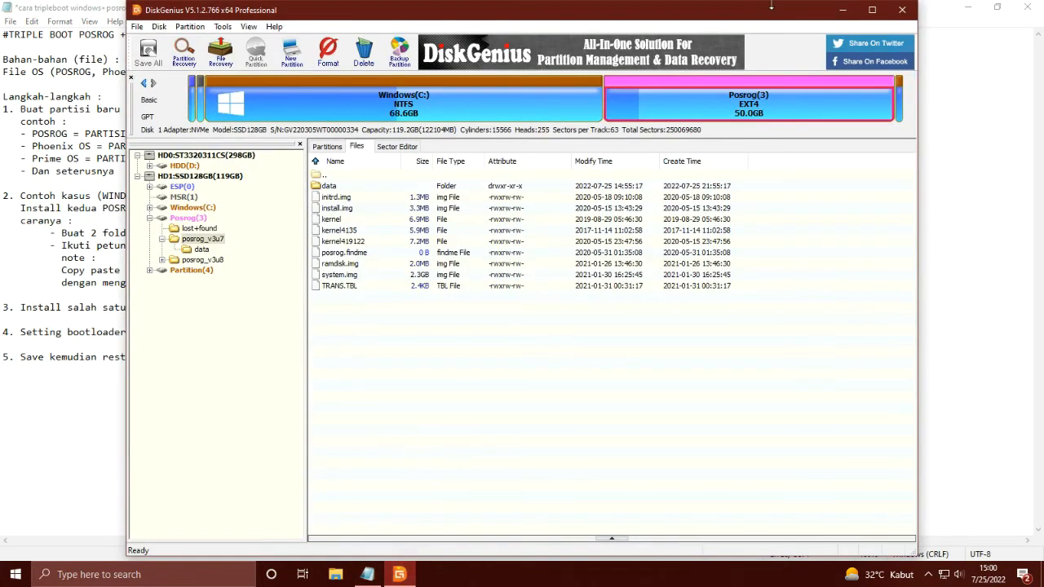
click(897, 16)
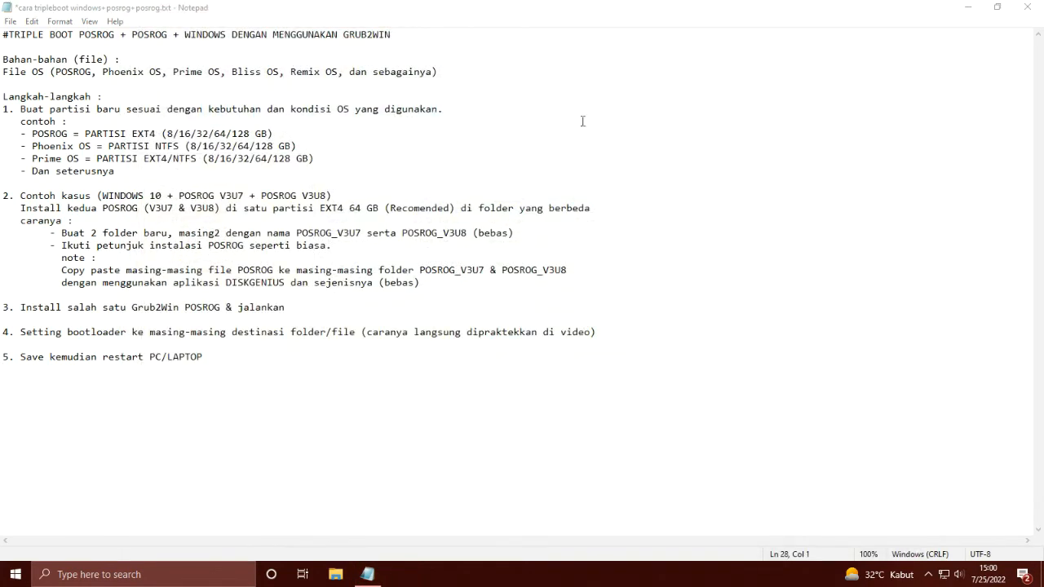
click(968, 8)
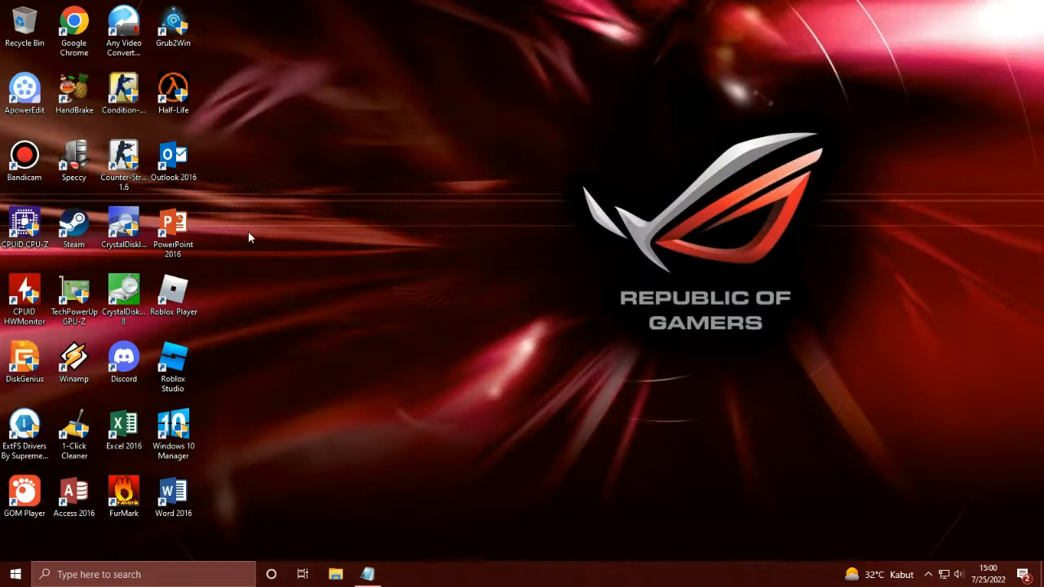
Open the Apps & features list in Windows Settings and locate the existing Grub2Win installation.
double_click(180, 31)
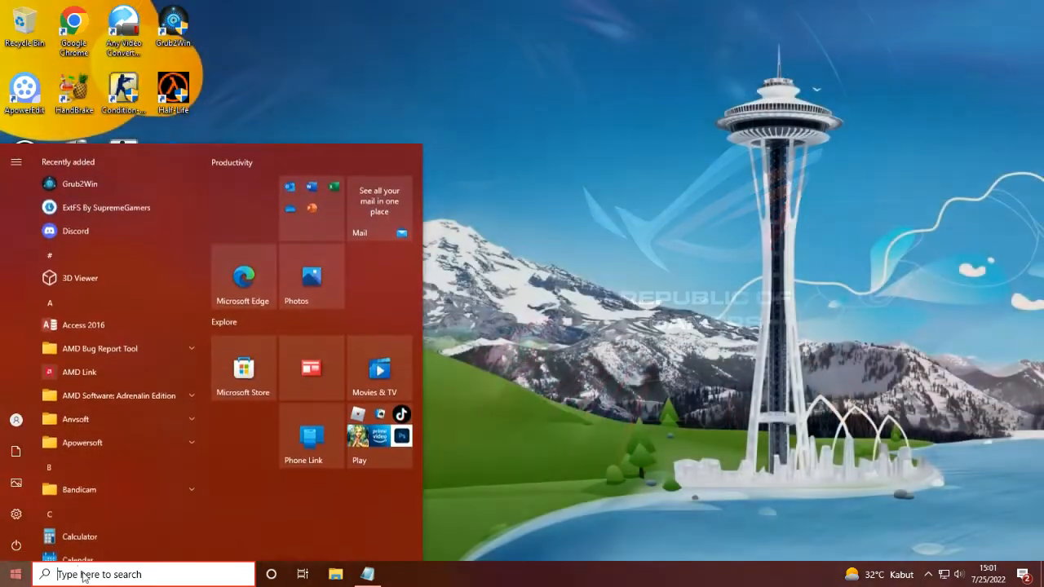
click(15, 513)
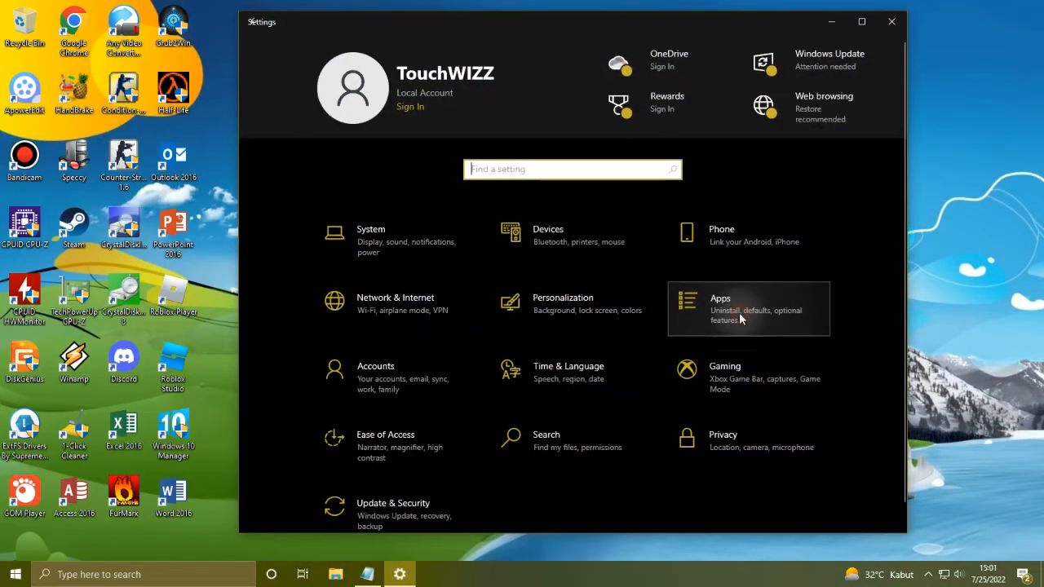
click(675, 318)
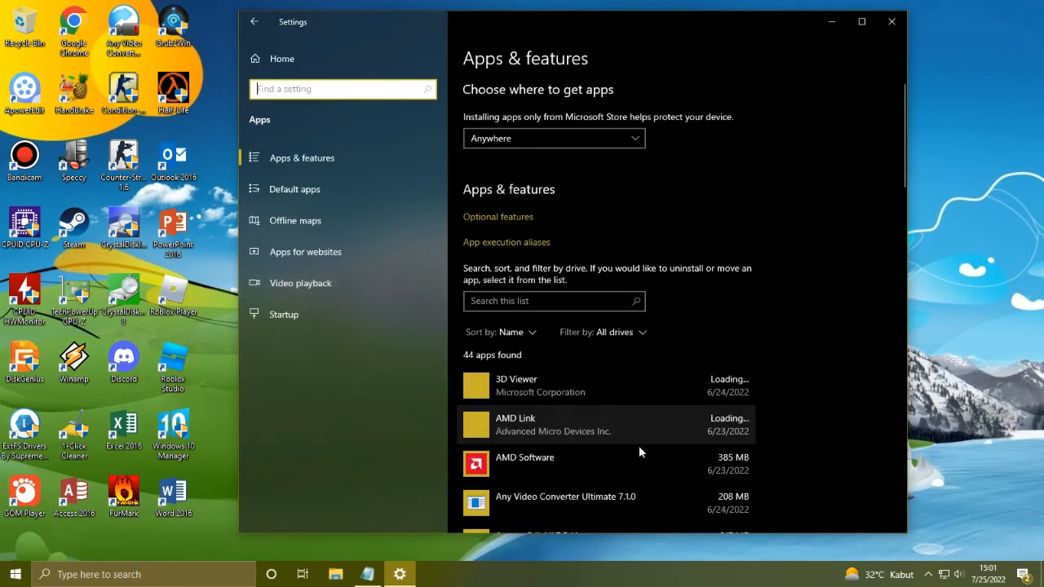
scroll(800, 476, down, 2)
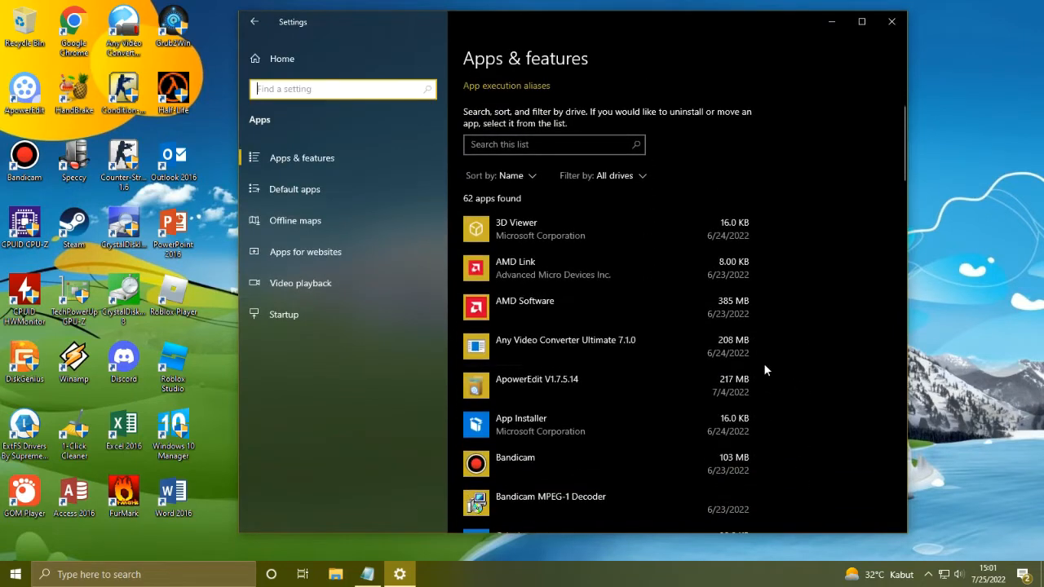
scroll(669, 407, down, 3)
scroll(670, 412, down, 2)
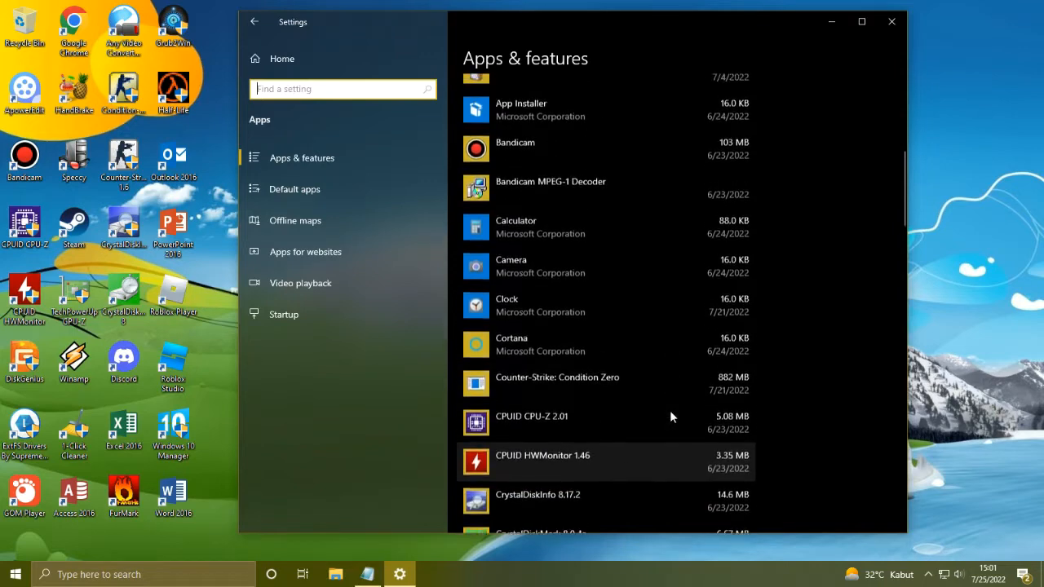
scroll(669, 412, up, 2)
scroll(671, 416, down, 1)
scroll(671, 411, down, 2)
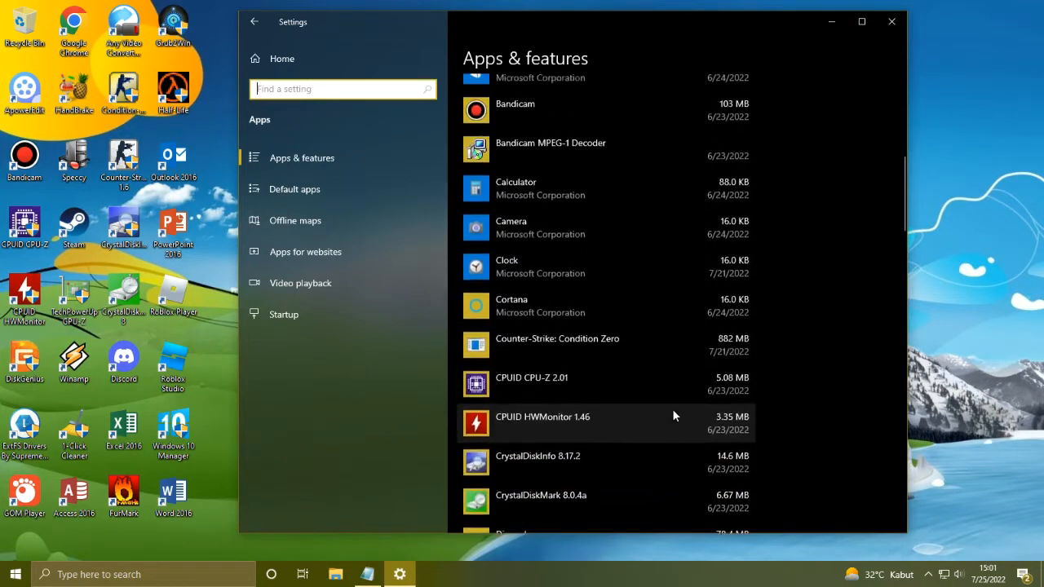
scroll(672, 408, down, 5)
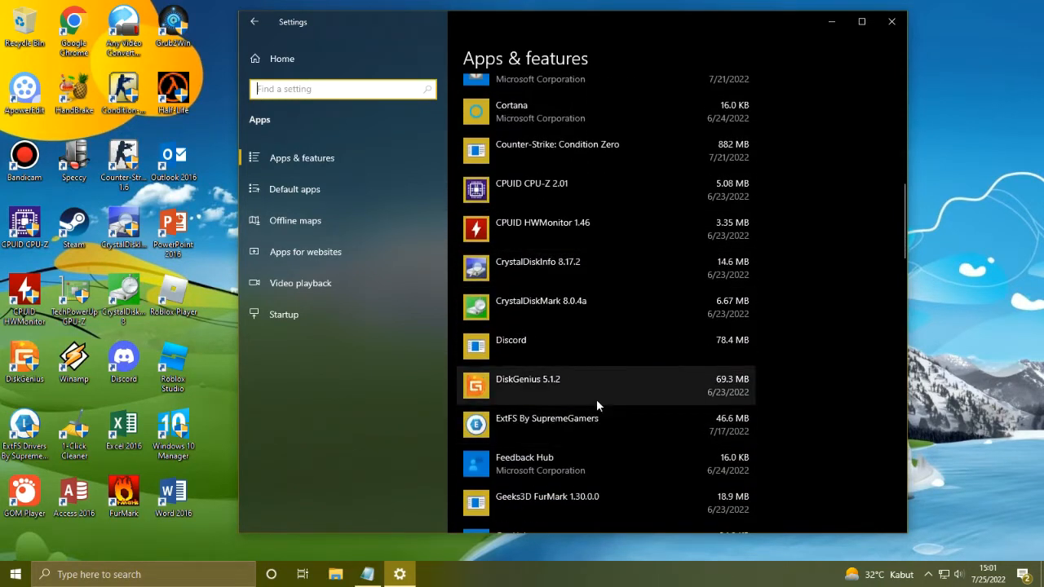
scroll(600, 401, down, 2)
scroll(610, 399, down, 4)
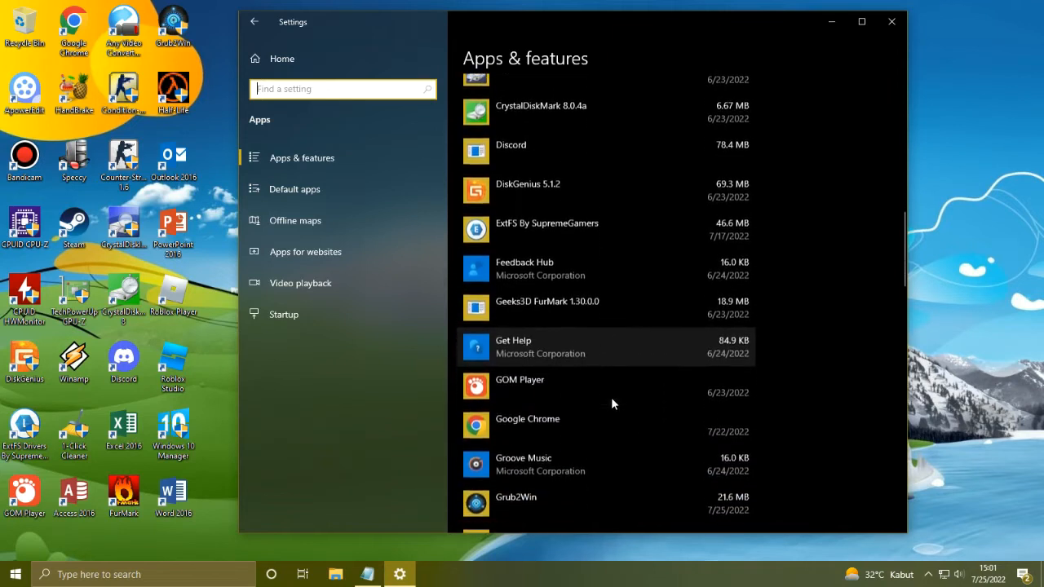
Uninstall Grub2Win completely, including its EFI modules, and close Settings and refresh the desktop.
click(569, 465)
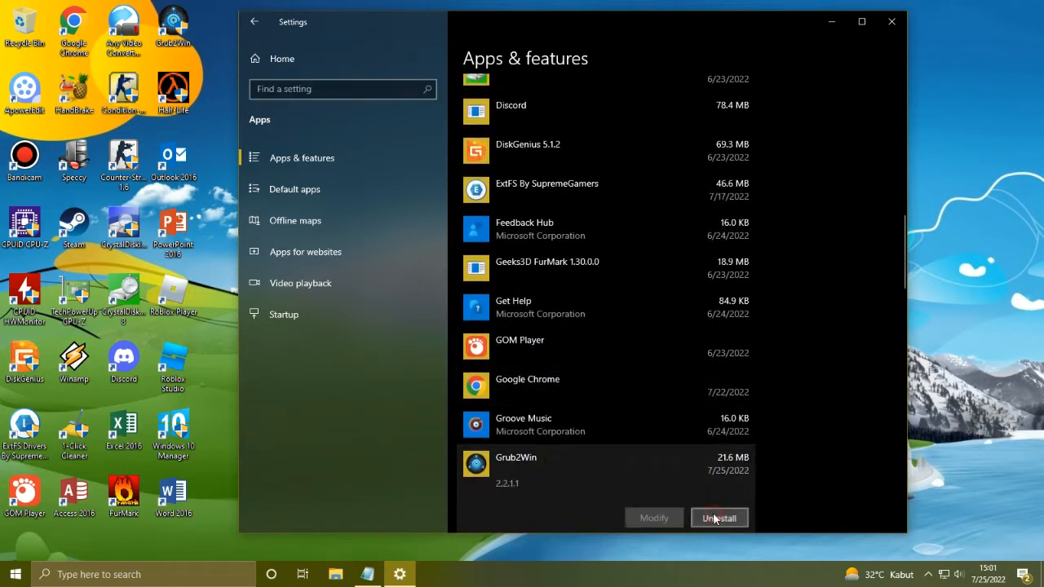
click(714, 519)
click(781, 489)
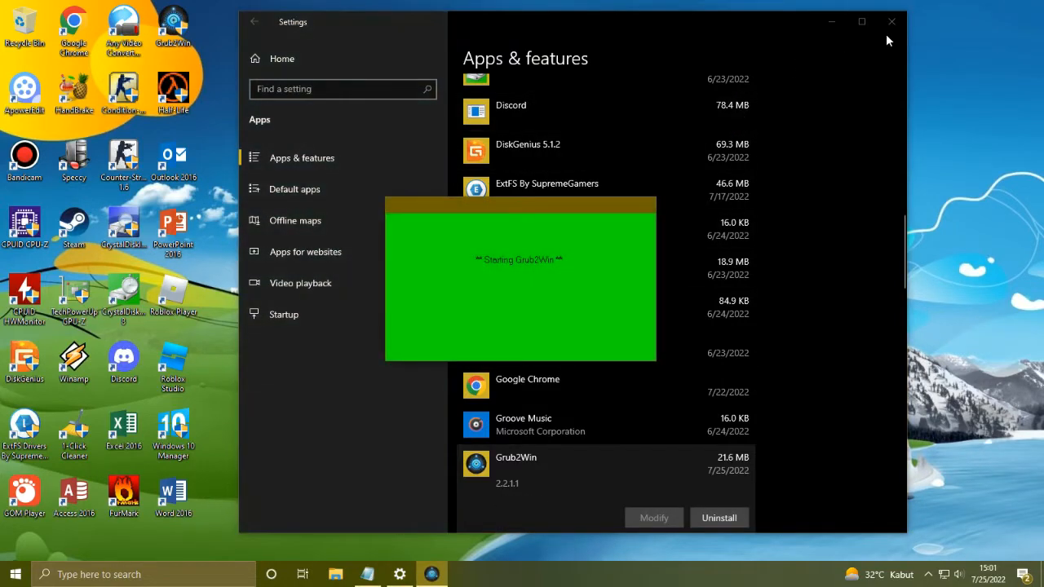
click(891, 21)
right_click(658, 9)
click(708, 66)
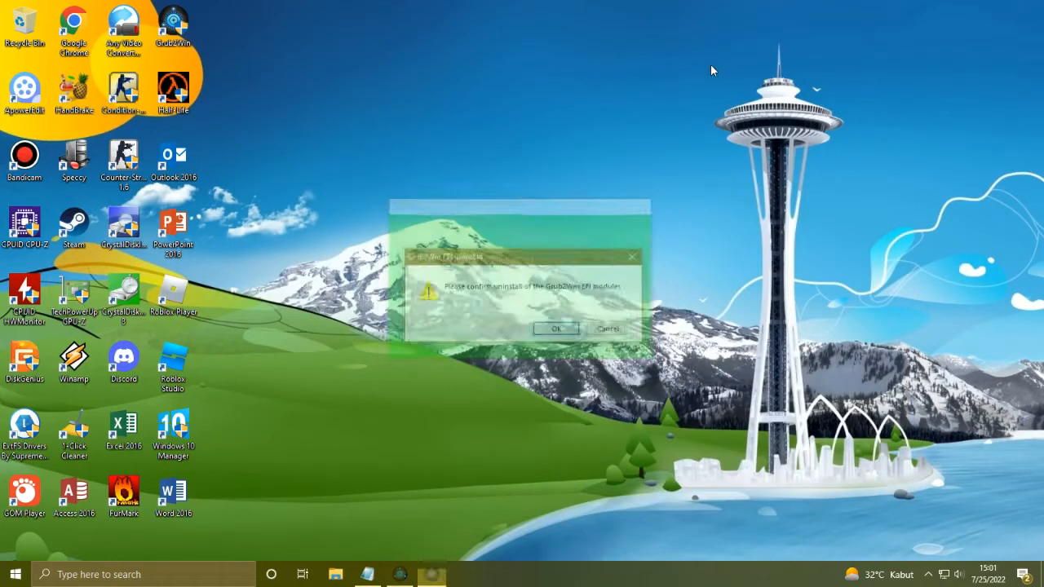
click(559, 330)
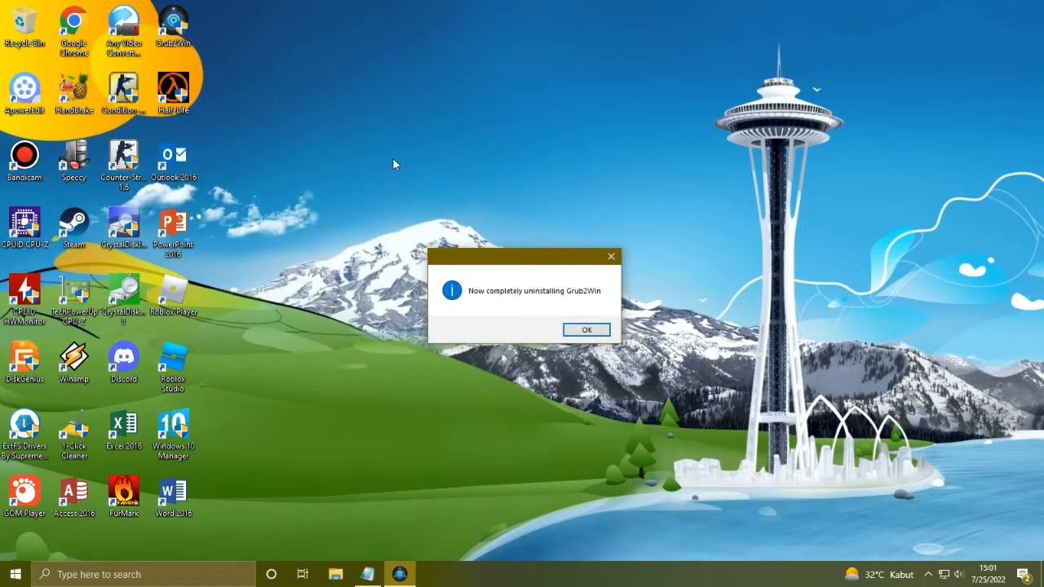
click(586, 329)
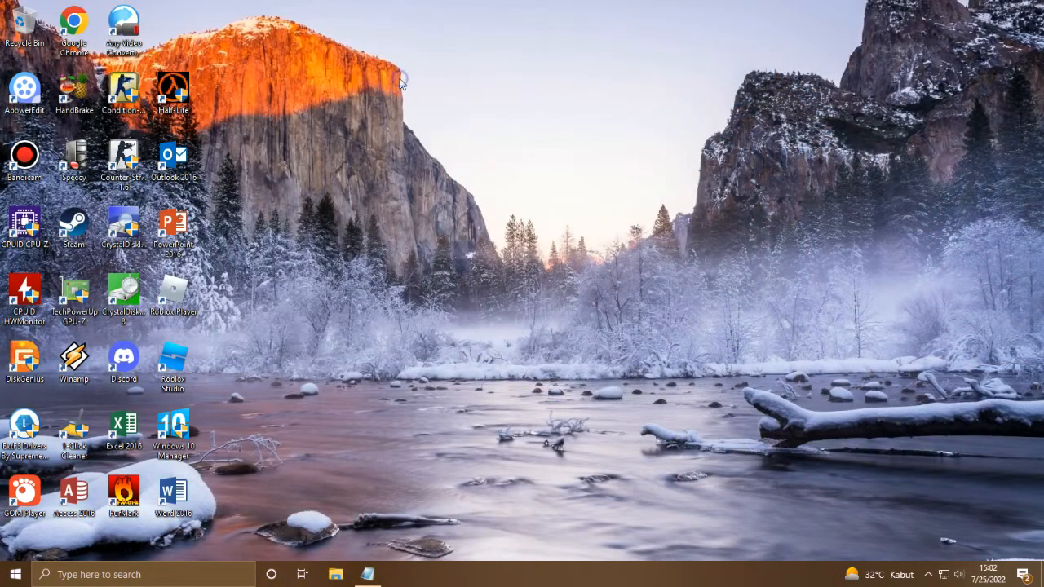
right_click(400, 80)
click(424, 137)
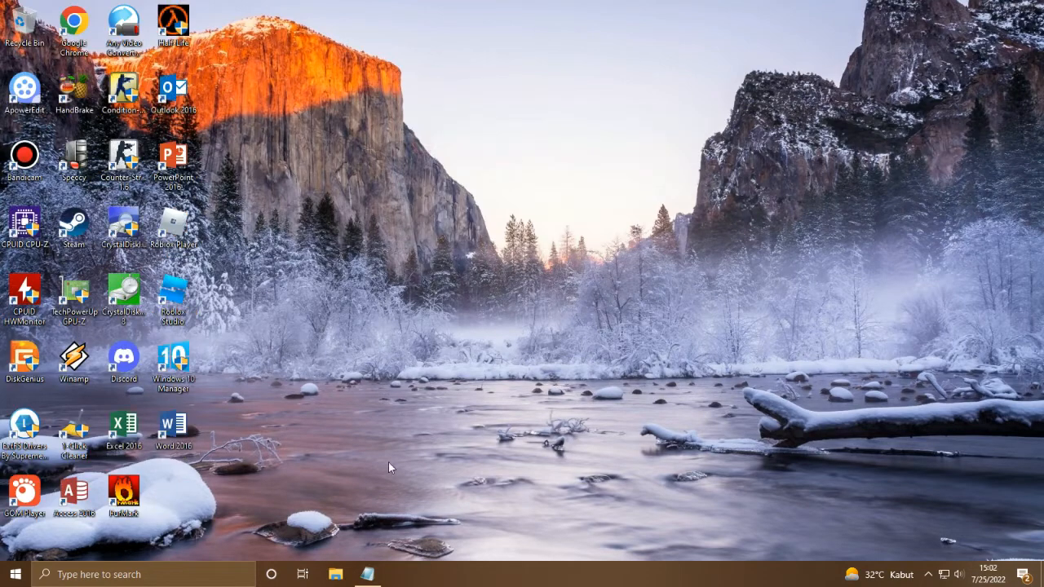
In File Explorer, open the Grub2Win folder of the POSROG_V3U8 package under D:\APPS\ANDROID.
key(super+e)
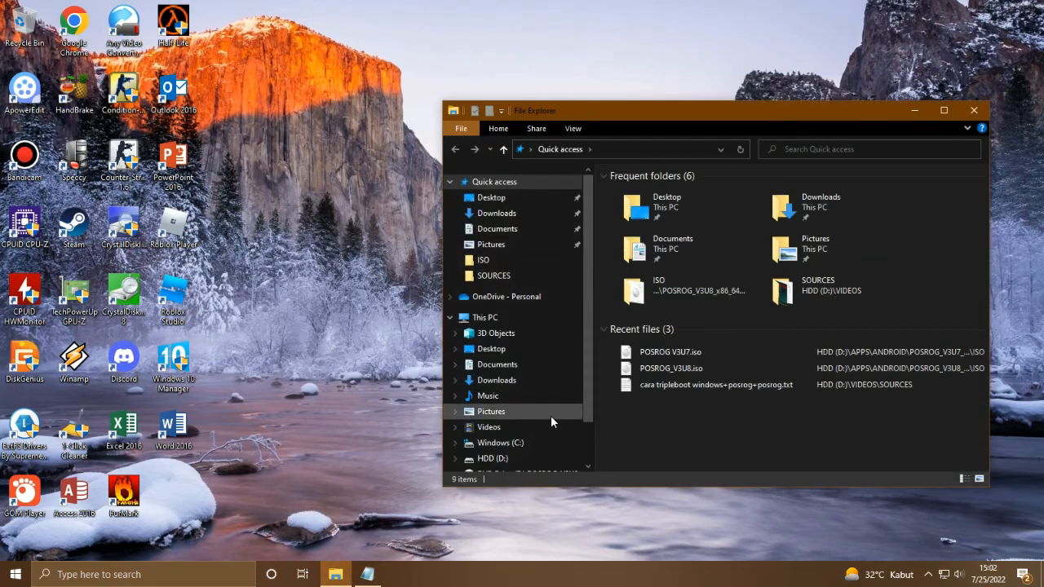
click(489, 458)
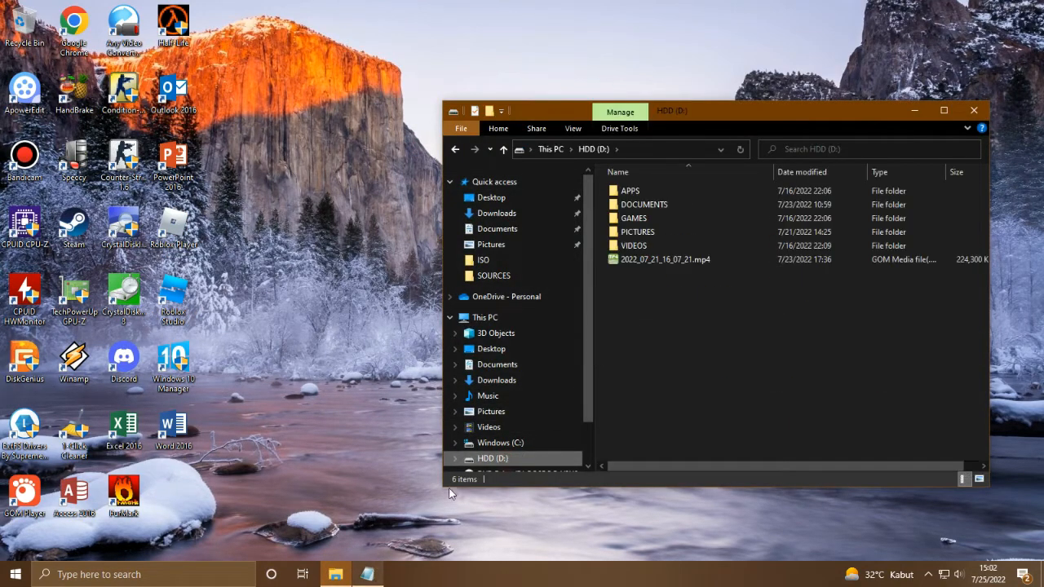
click(656, 195)
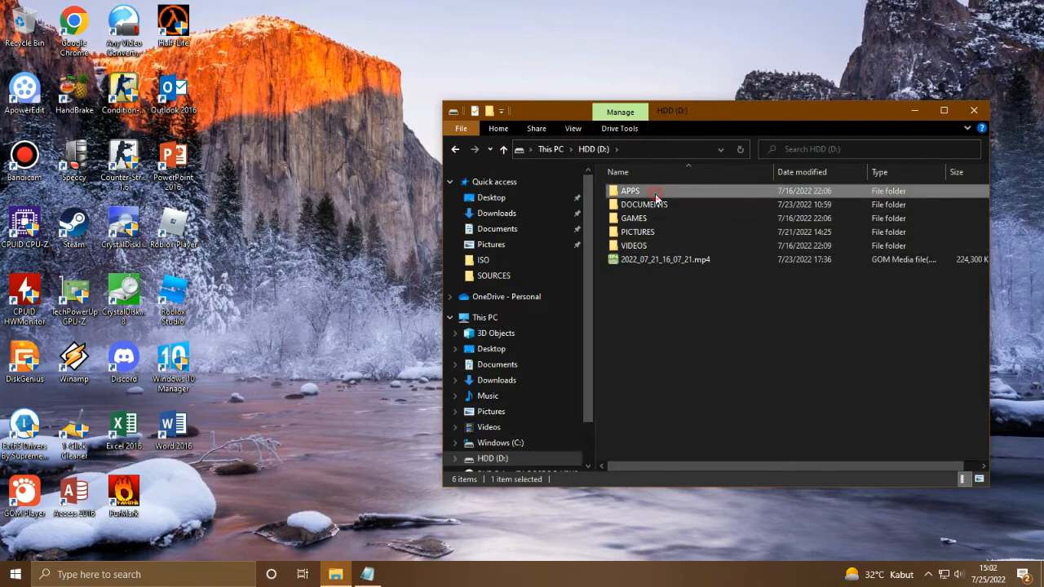
double_click(656, 194)
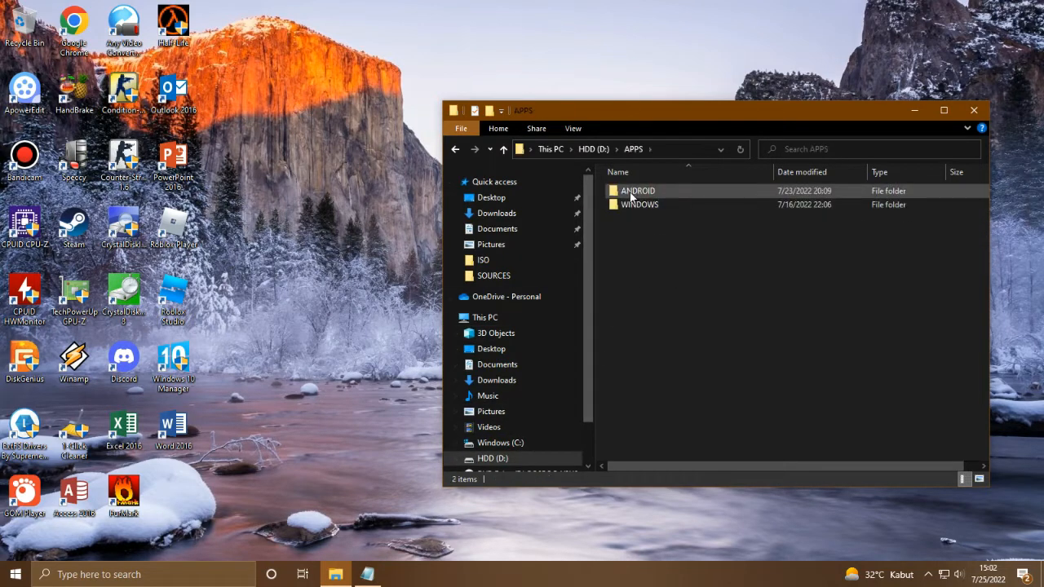
double_click(657, 193)
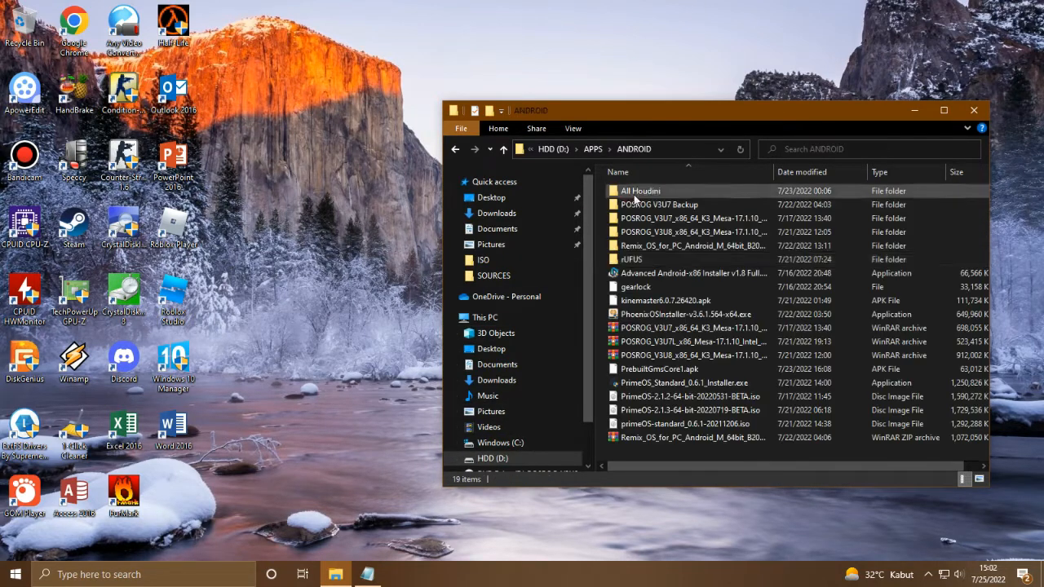
double_click(674, 234)
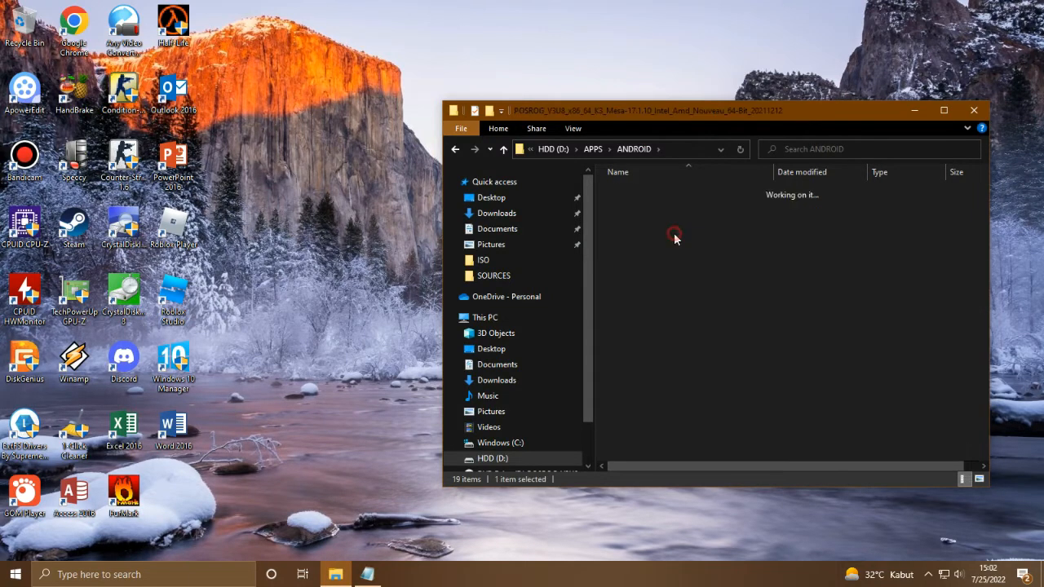
double_click(627, 194)
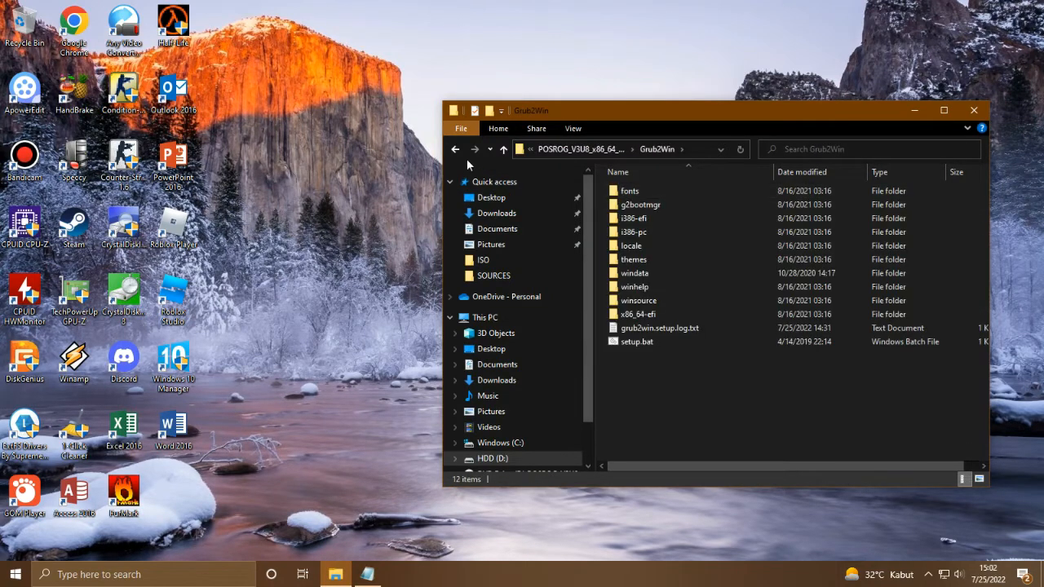
click(456, 150)
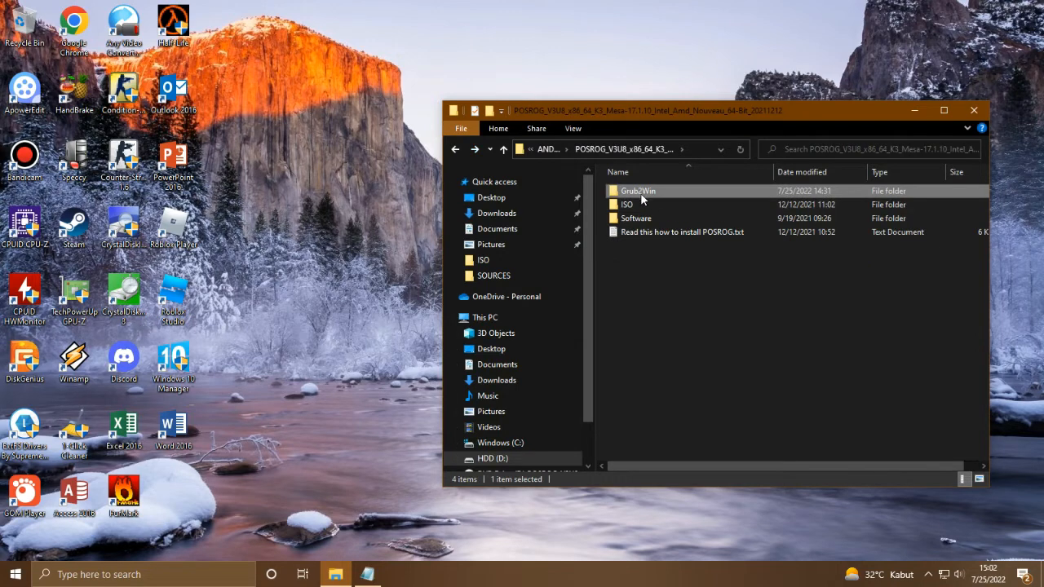
double_click(640, 192)
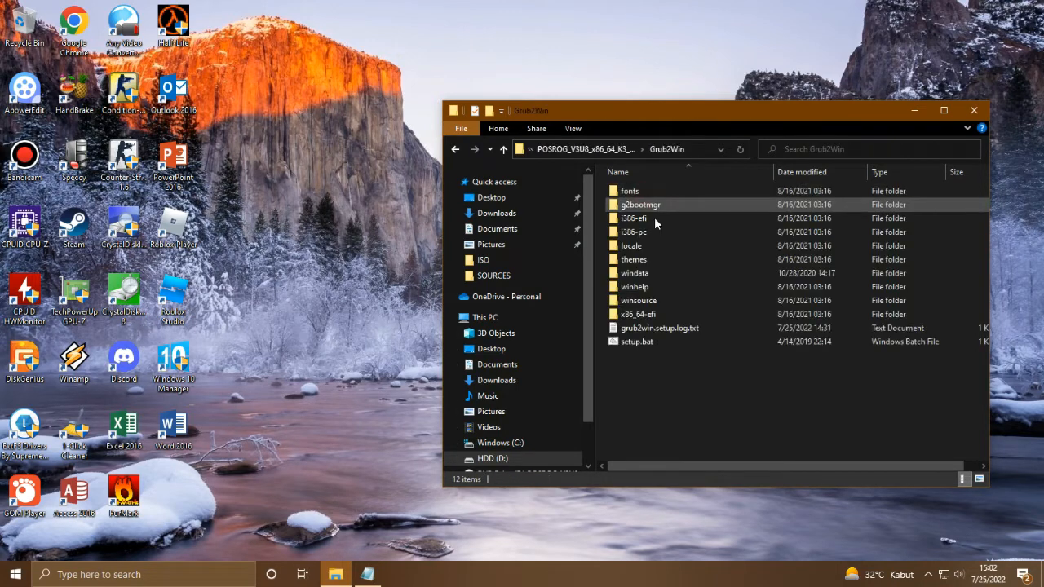
Run setup.bat and install Grub2Win to drive C: with all program modules on the EFI partition, then close the setup program.
double_click(643, 342)
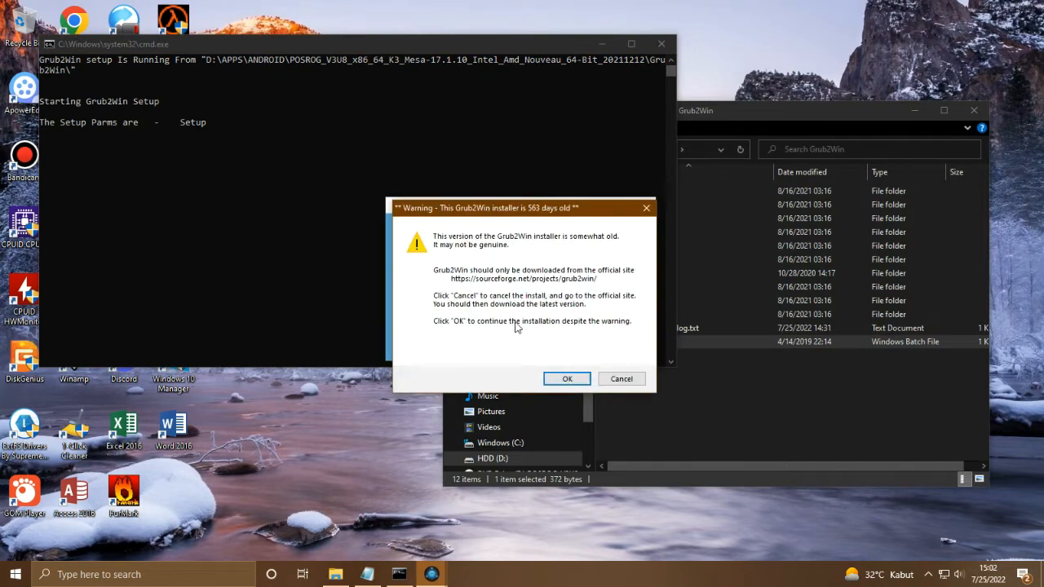
click(564, 380)
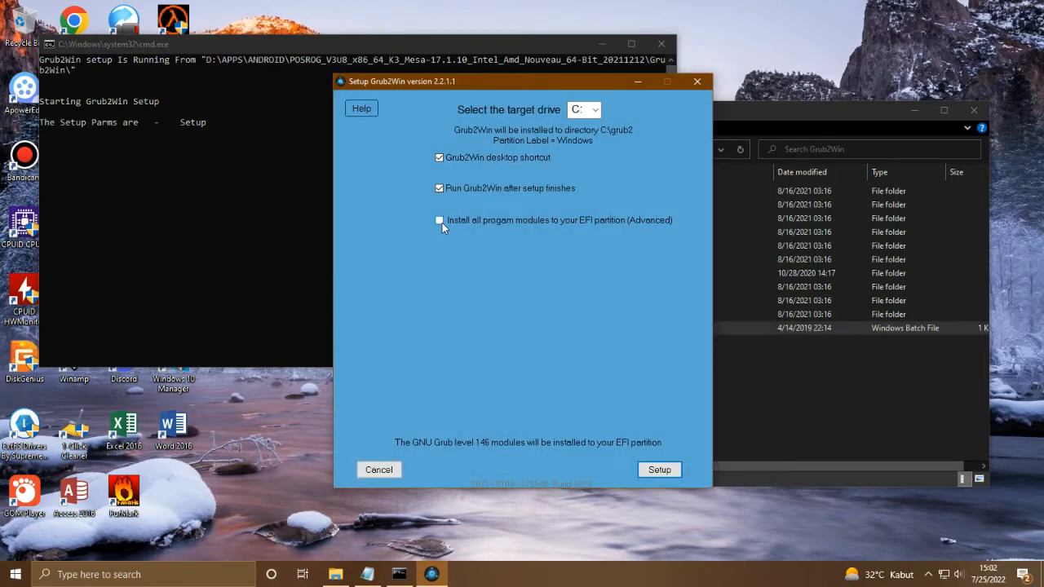
click(441, 221)
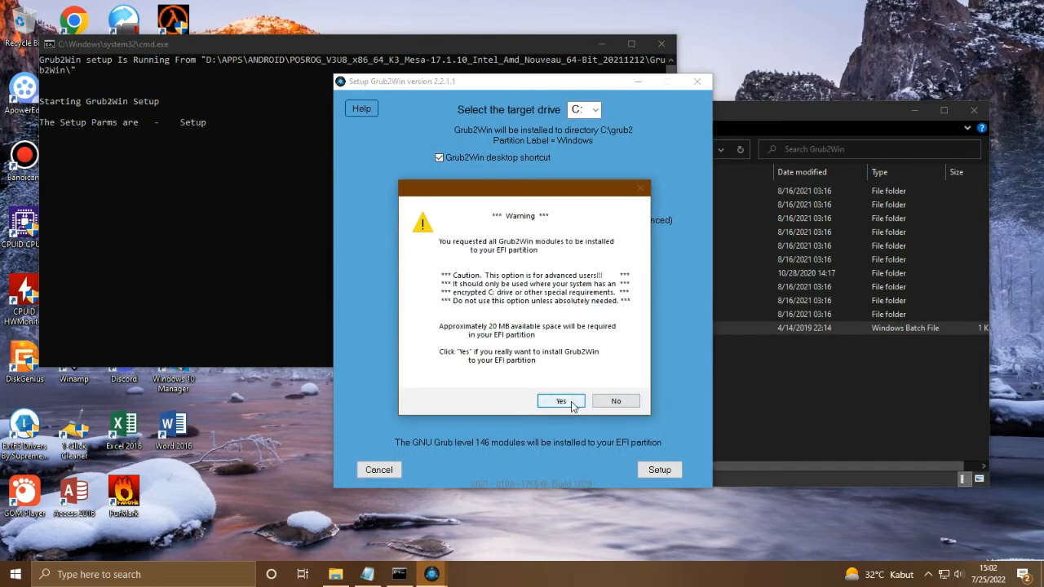
click(561, 401)
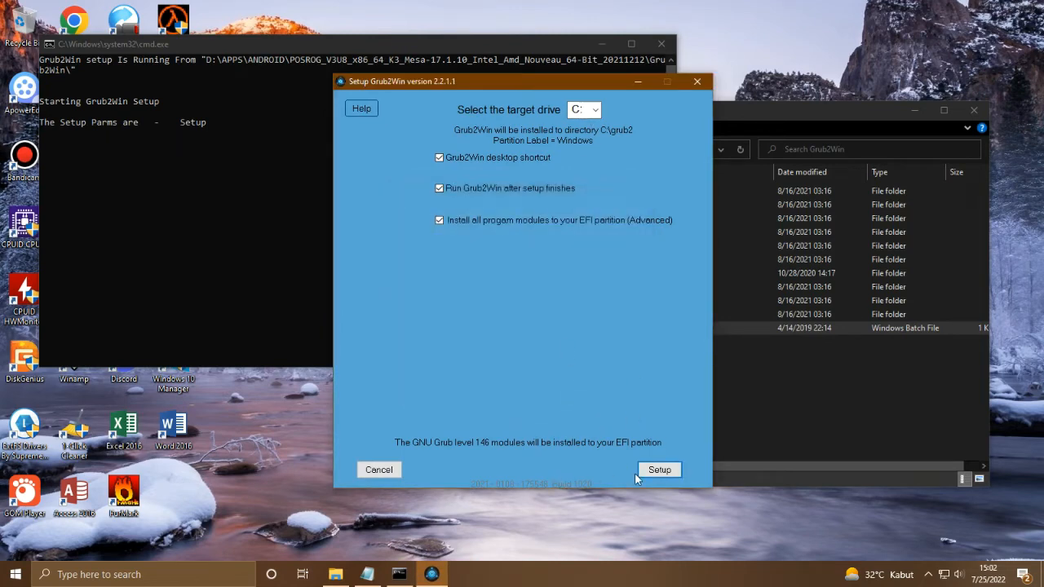
click(659, 470)
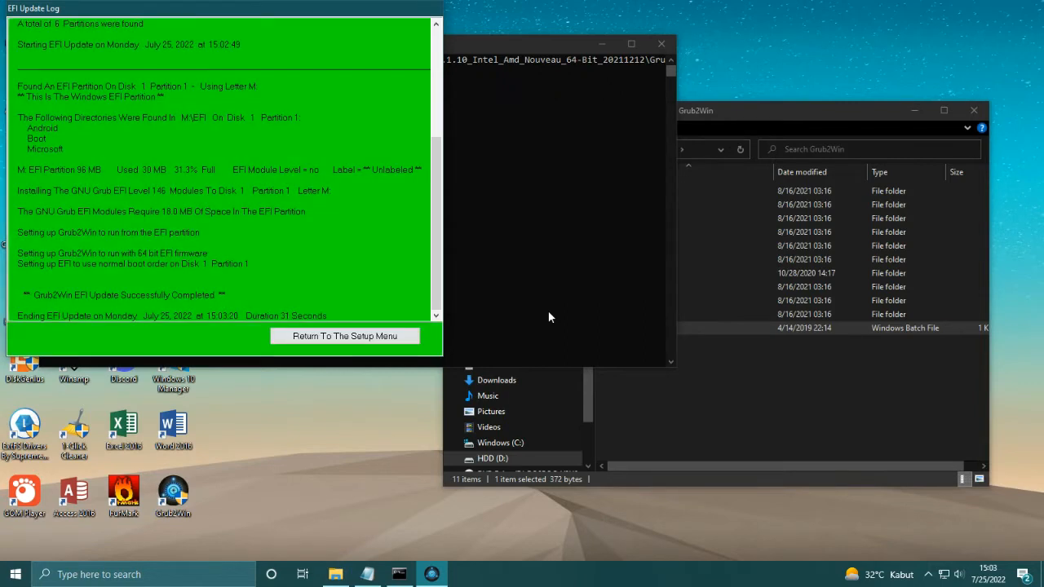
click(328, 336)
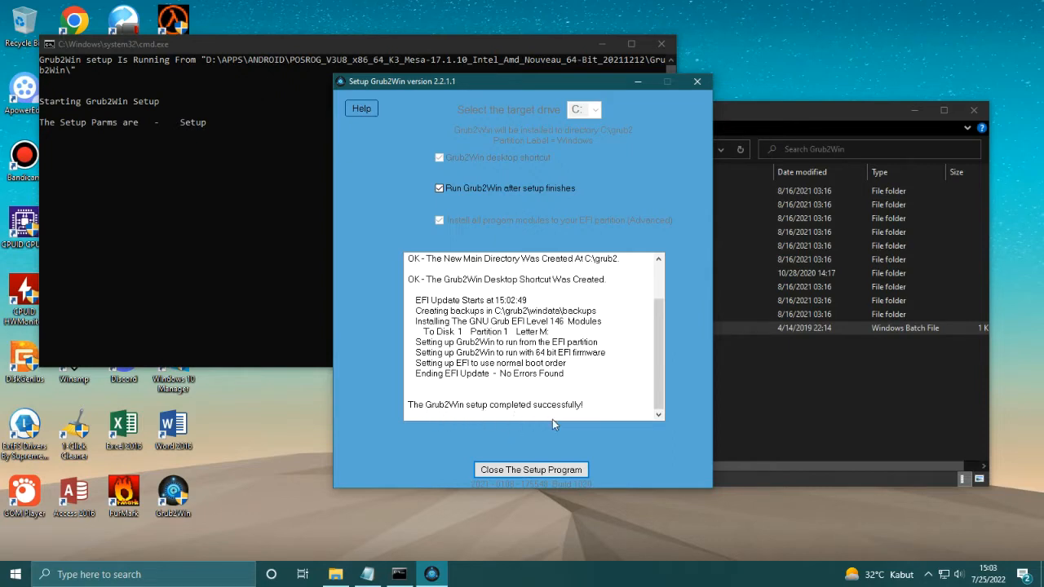
click(545, 471)
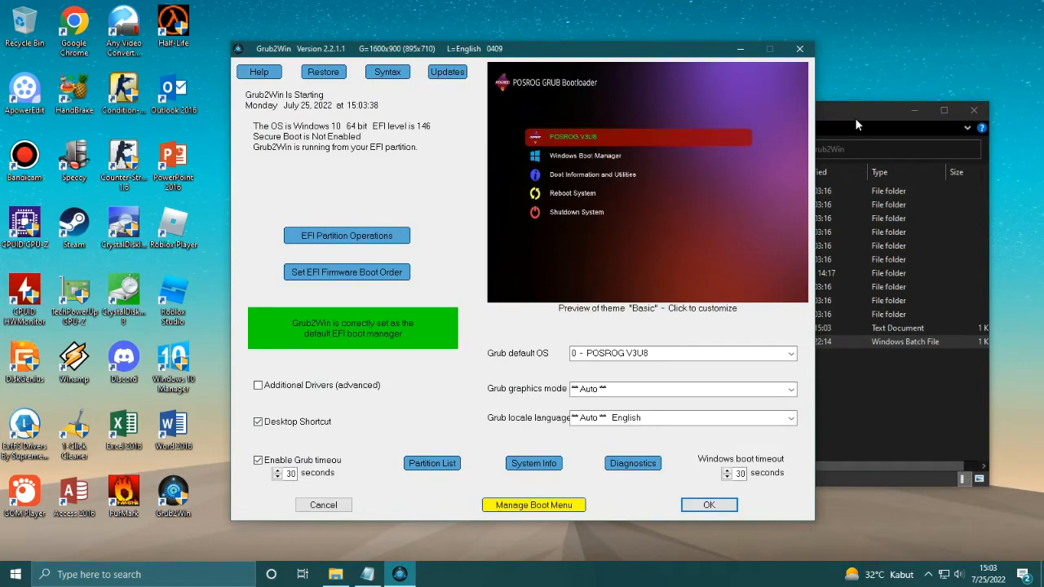
Close the File Explorer window and the browser help page, and refresh the desktop.
click(856, 115)
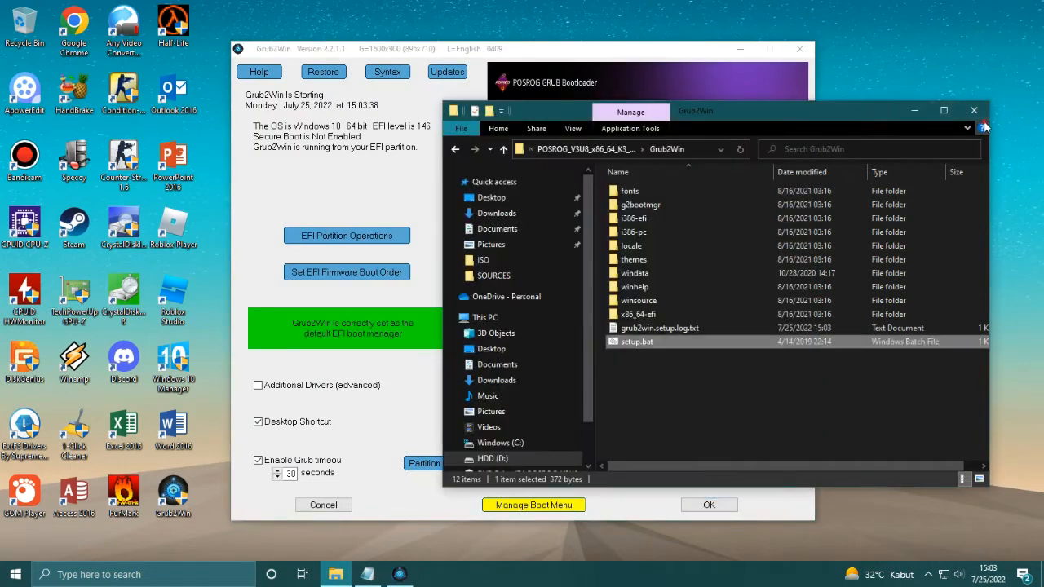
click(974, 112)
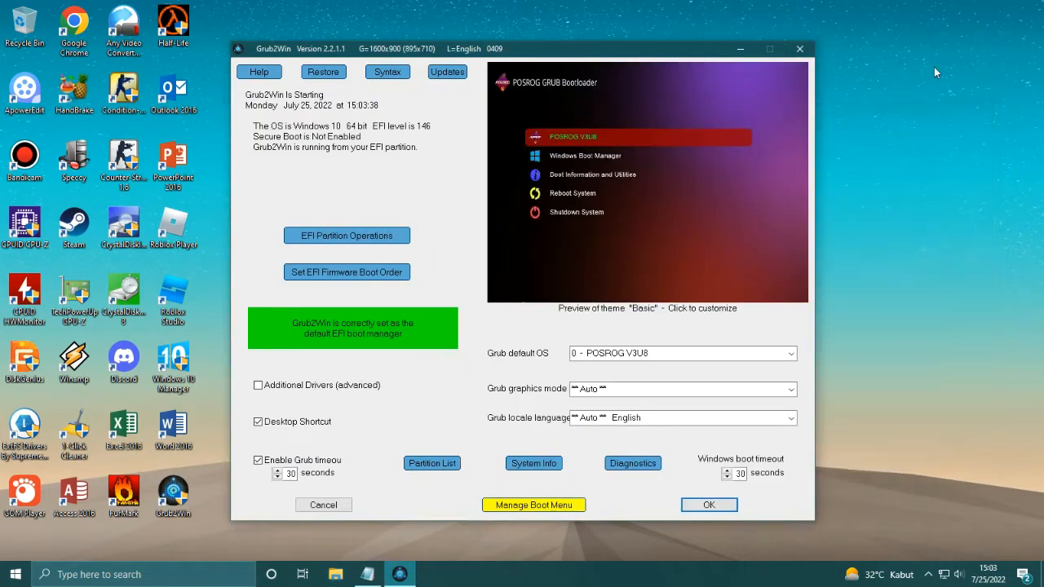
right_click(916, 54)
click(920, 103)
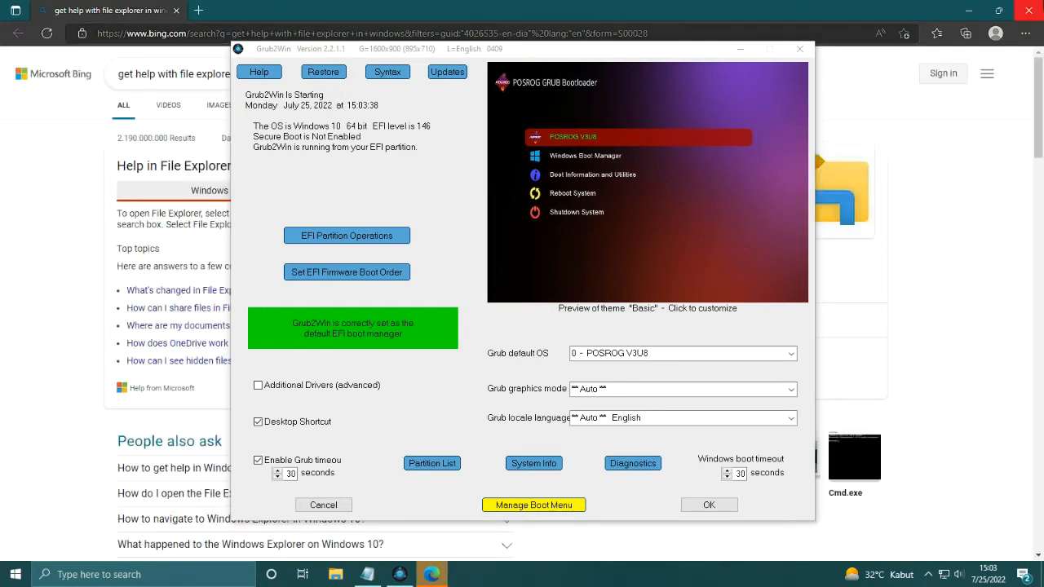
click(1030, 10)
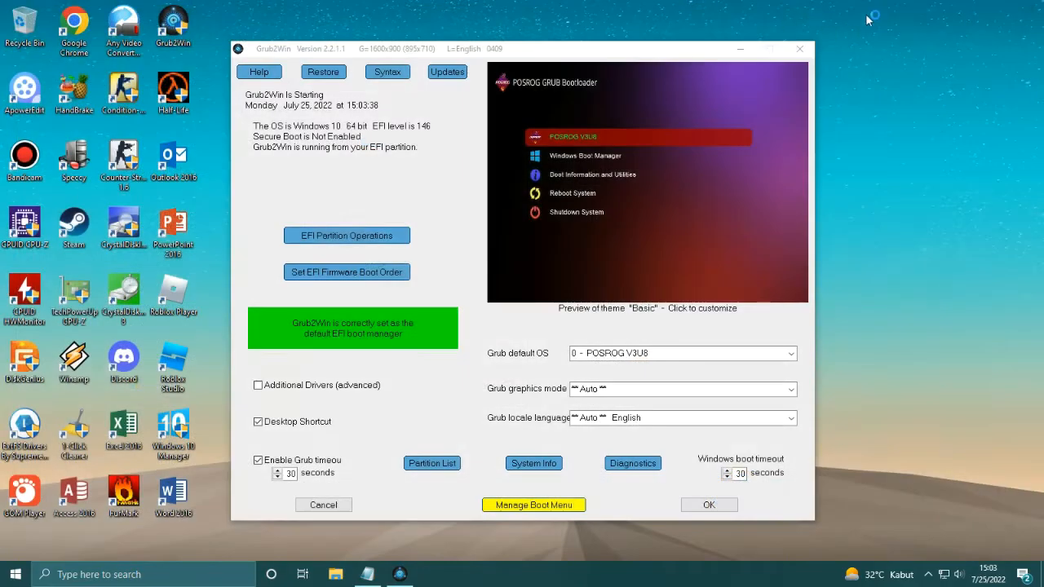
right_click(863, 15)
click(877, 72)
Exit Grub2Win without applying any changes and refresh the desktop.
click(798, 50)
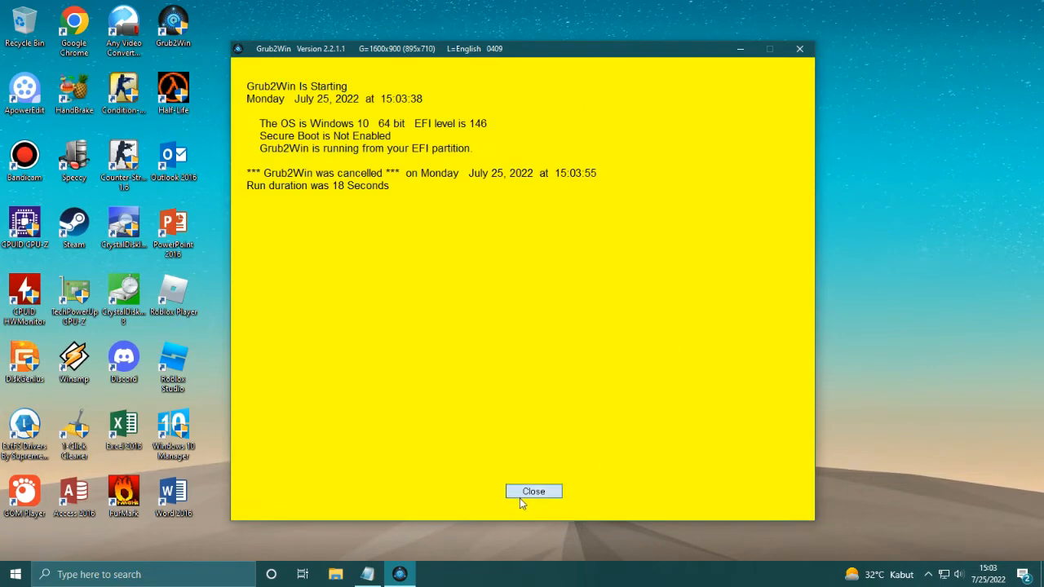
click(508, 493)
right_click(496, 151)
click(530, 207)
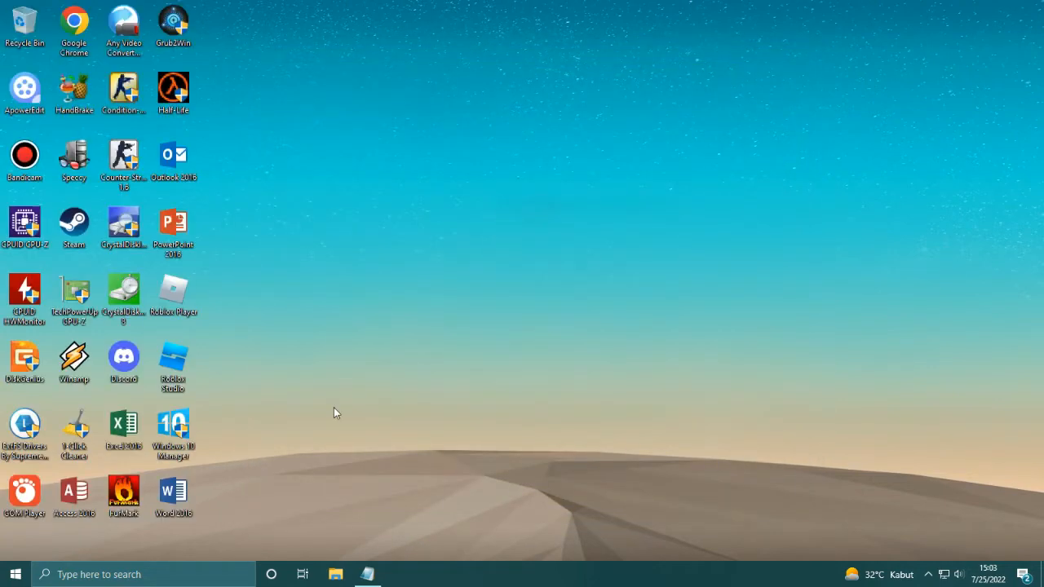
Review steps 3 and 4 of the Notepad instructions, on installing Grub2Win and setting the bootloader destinations, and minimize them.
click(368, 574)
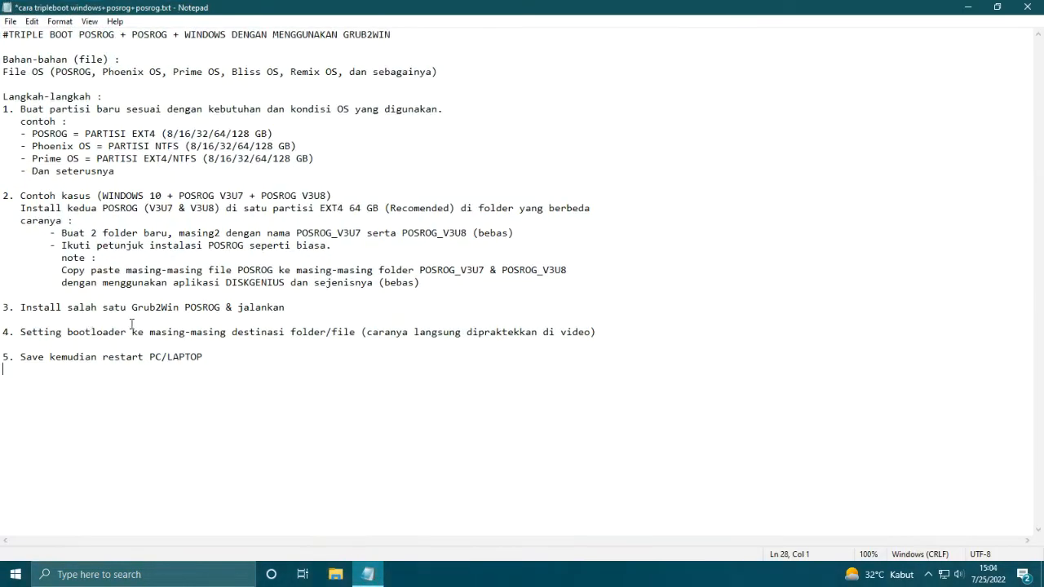
drag(107, 306, 168, 306)
drag(255, 307, 281, 306)
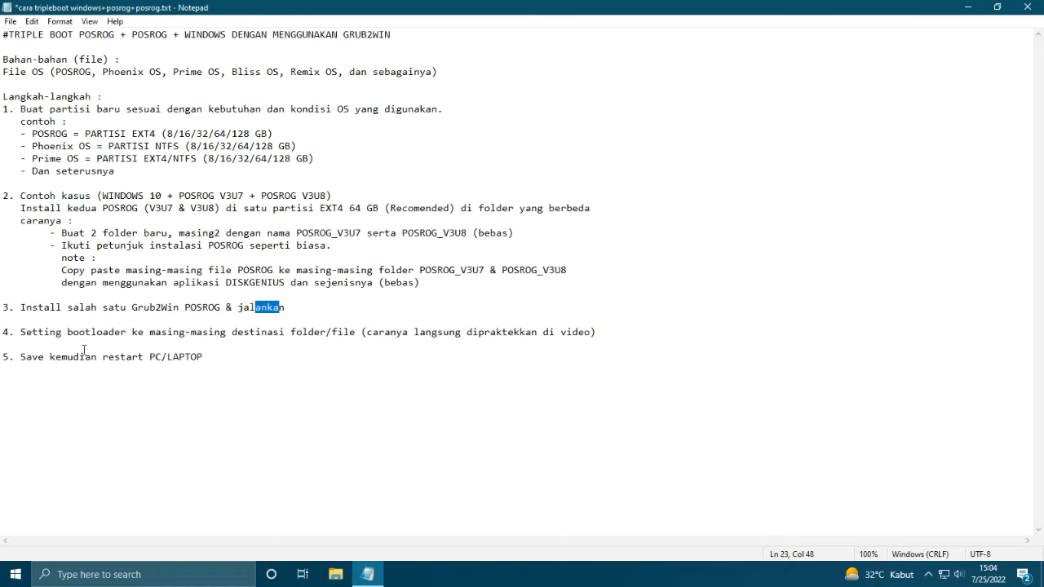
drag(49, 333, 324, 335)
click(133, 332)
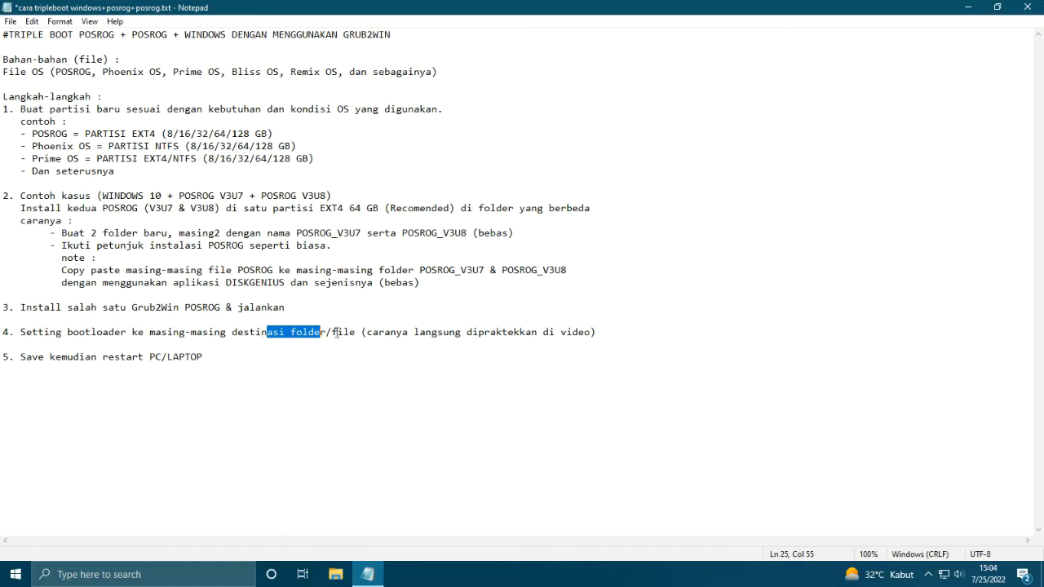
drag(334, 332, 354, 334)
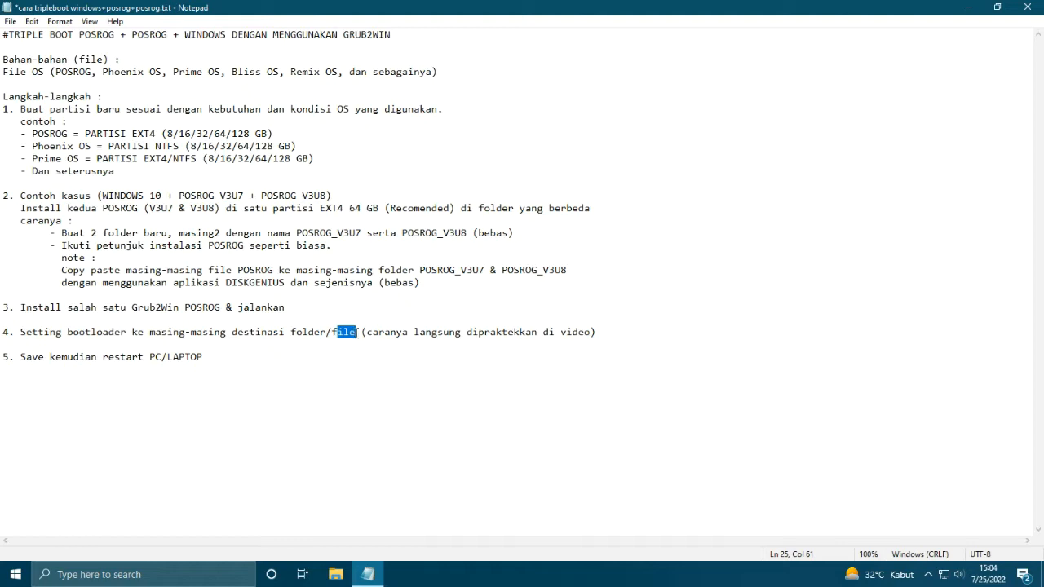
click(332, 332)
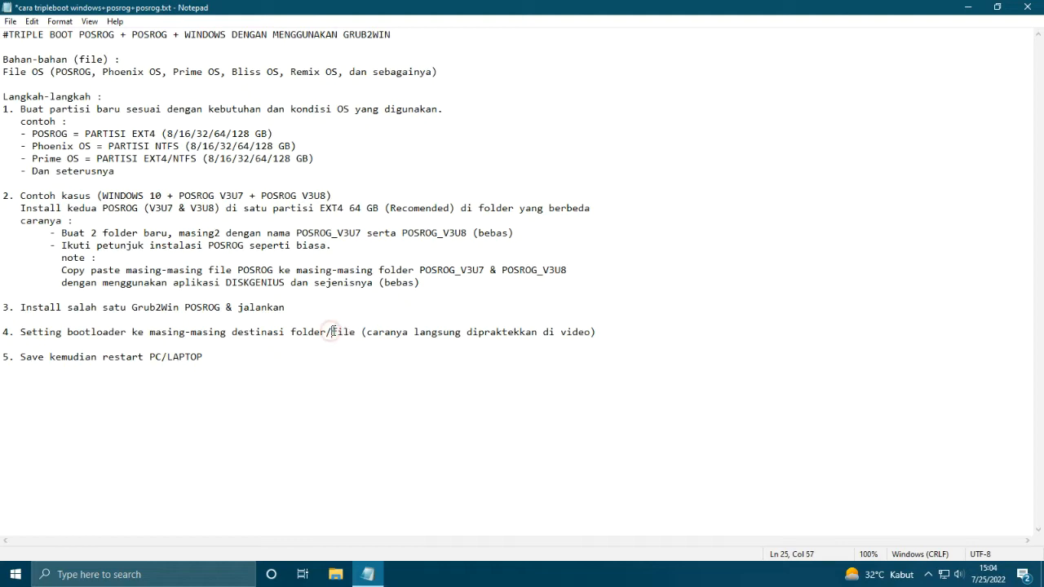
click(968, 6)
Open Grub2Win from the desktop and set the default OS to Last Booted OS and the Grub graphics mode to 1600x900.
double_click(188, 32)
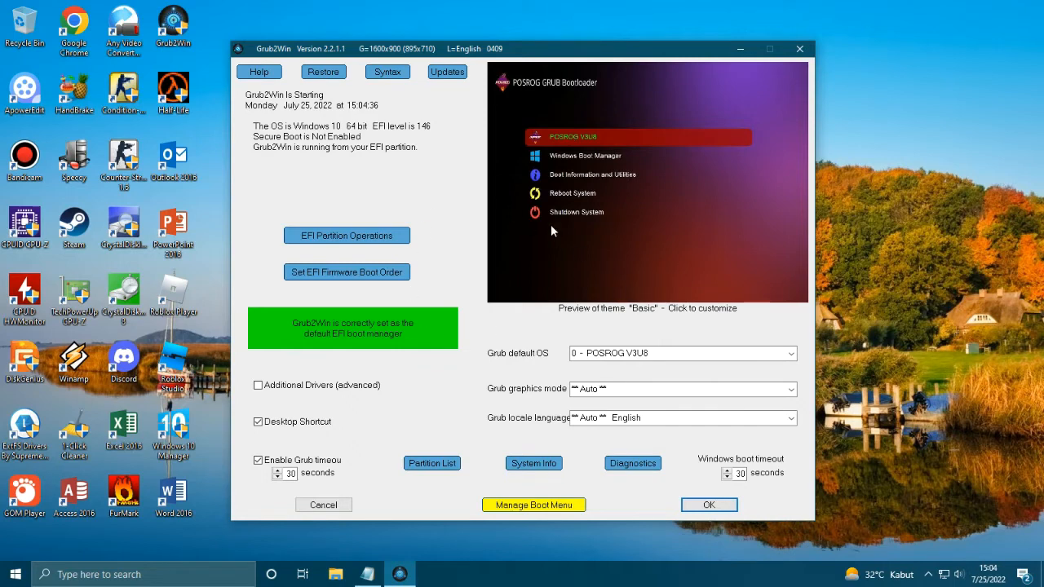
click(791, 353)
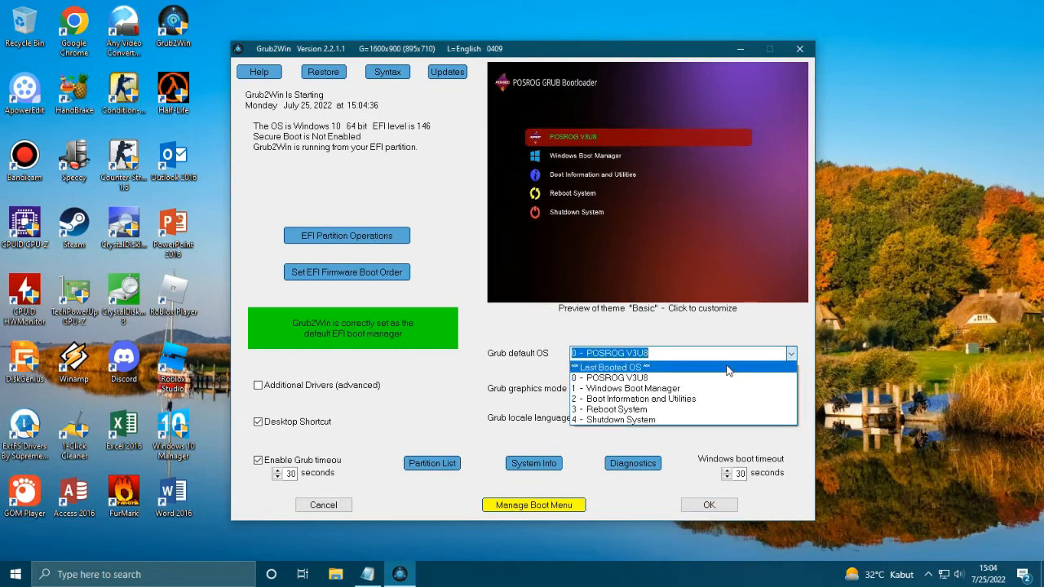
click(650, 367)
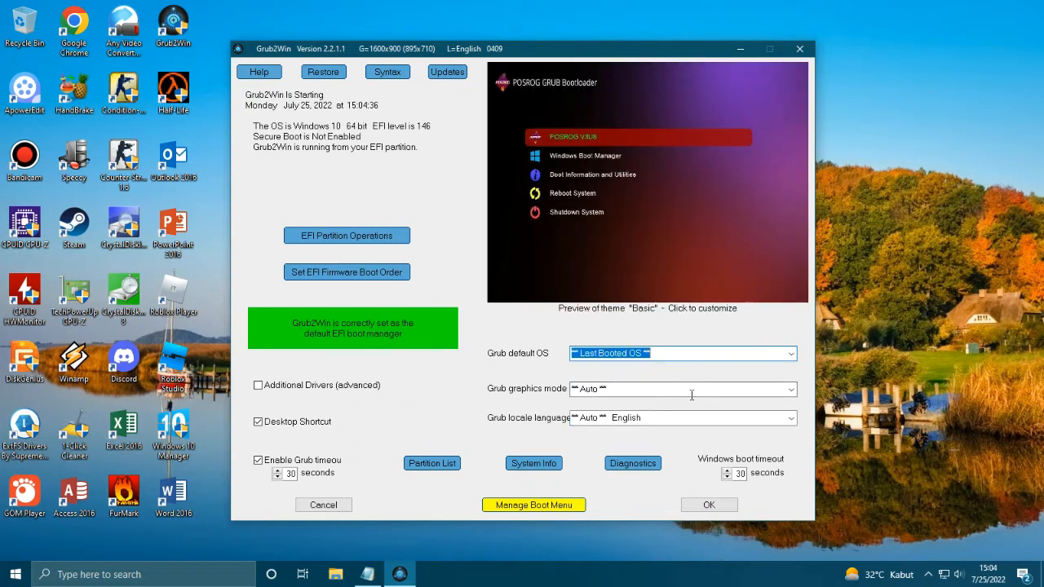
click(791, 394)
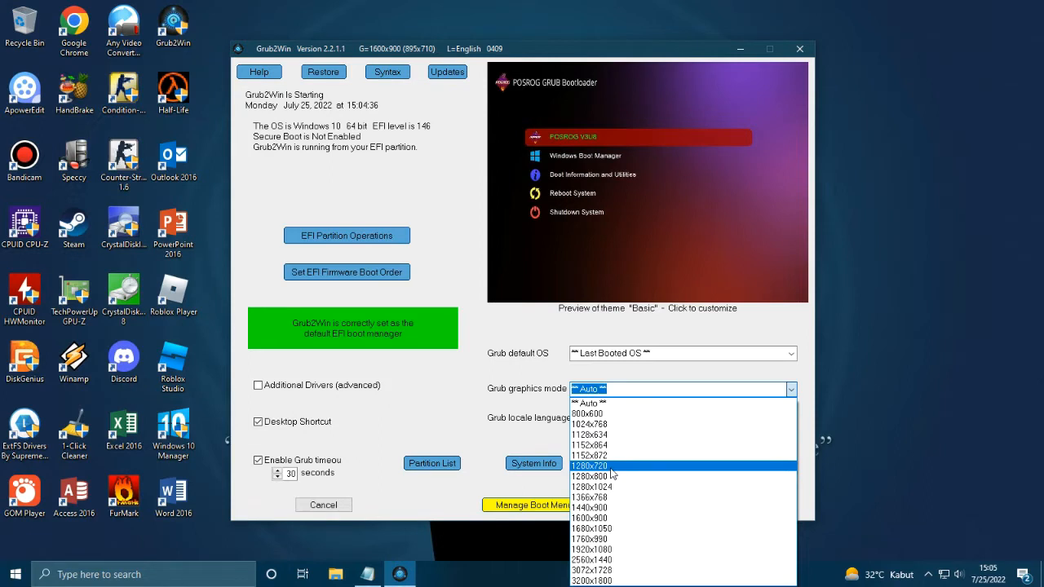
click(606, 518)
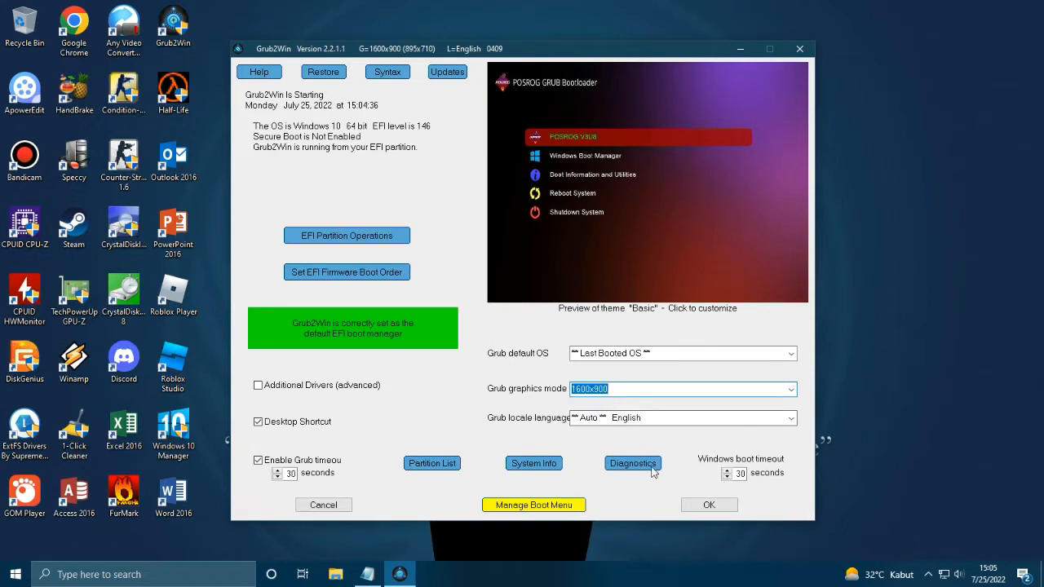
Add a new boot menu entry of type android and set its menu slot to 0.
click(549, 506)
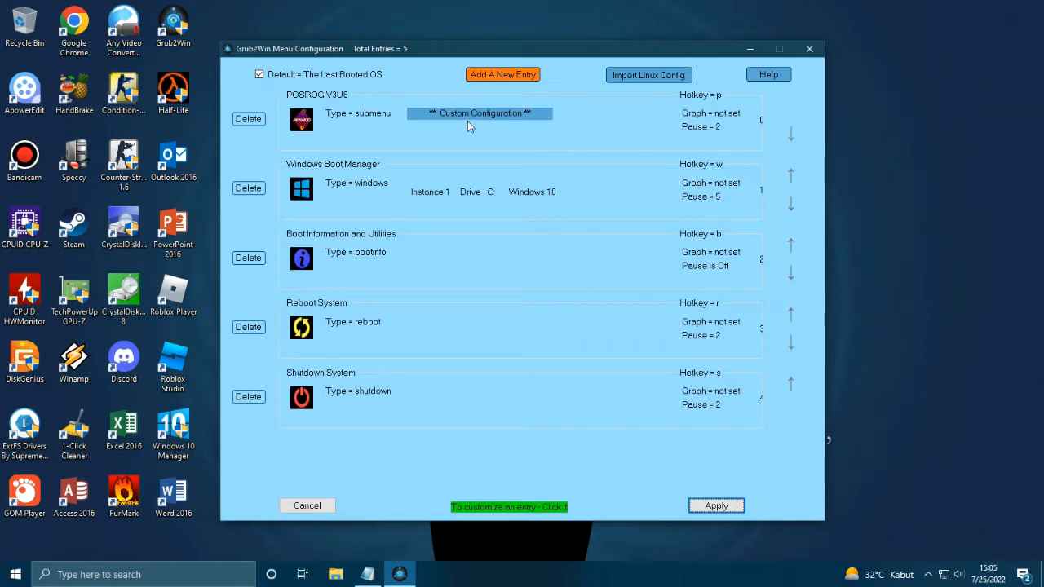
click(491, 76)
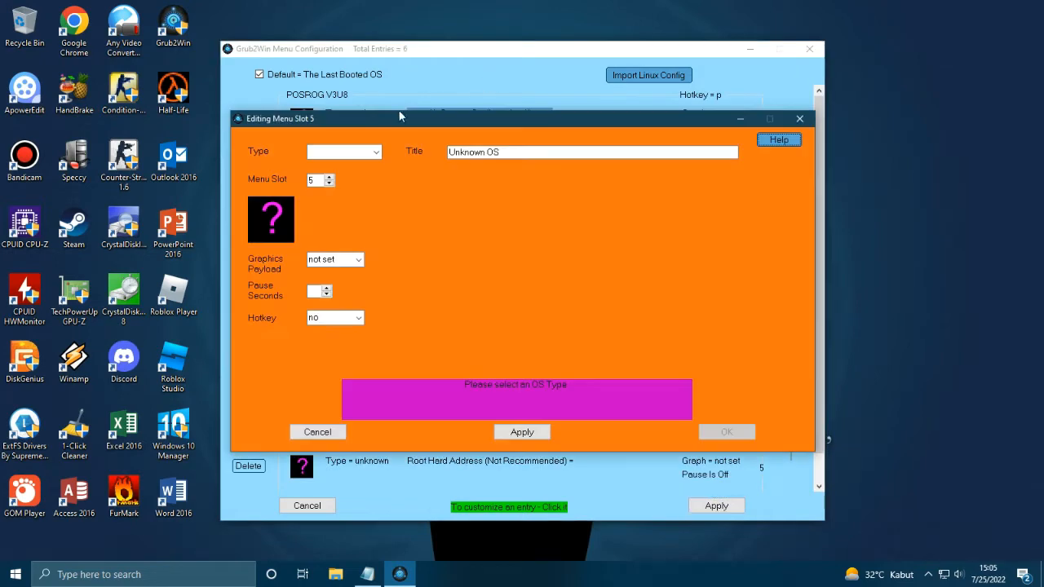
click(377, 152)
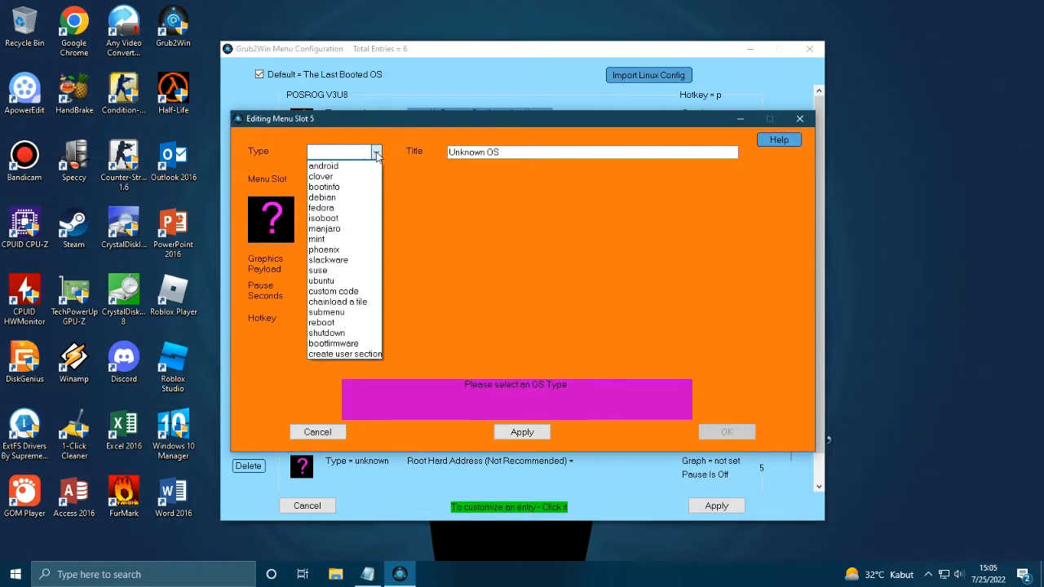
click(356, 166)
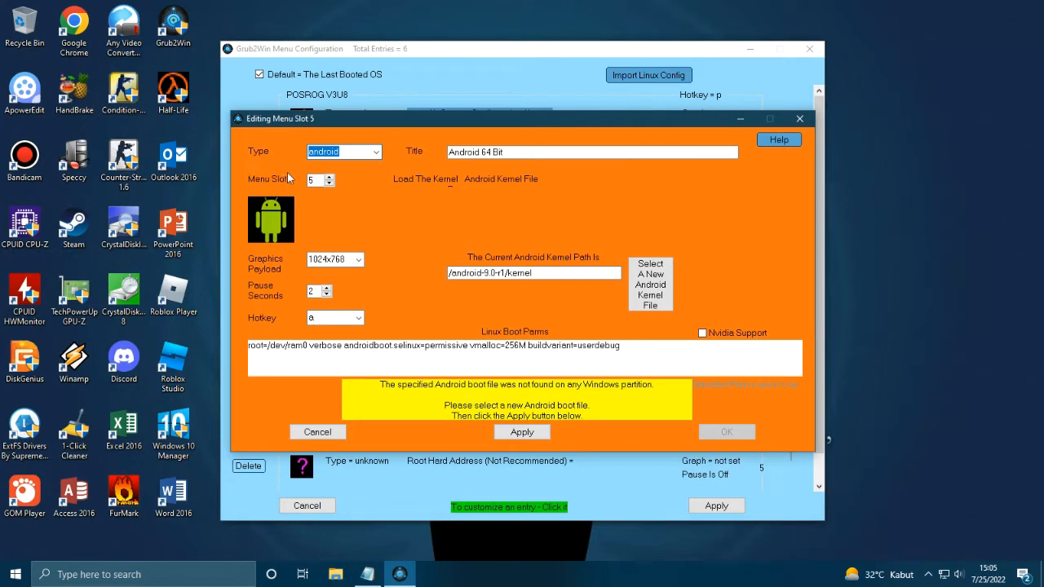
click(328, 183)
click(329, 183)
click(329, 183)
click(329, 183)
click(328, 183)
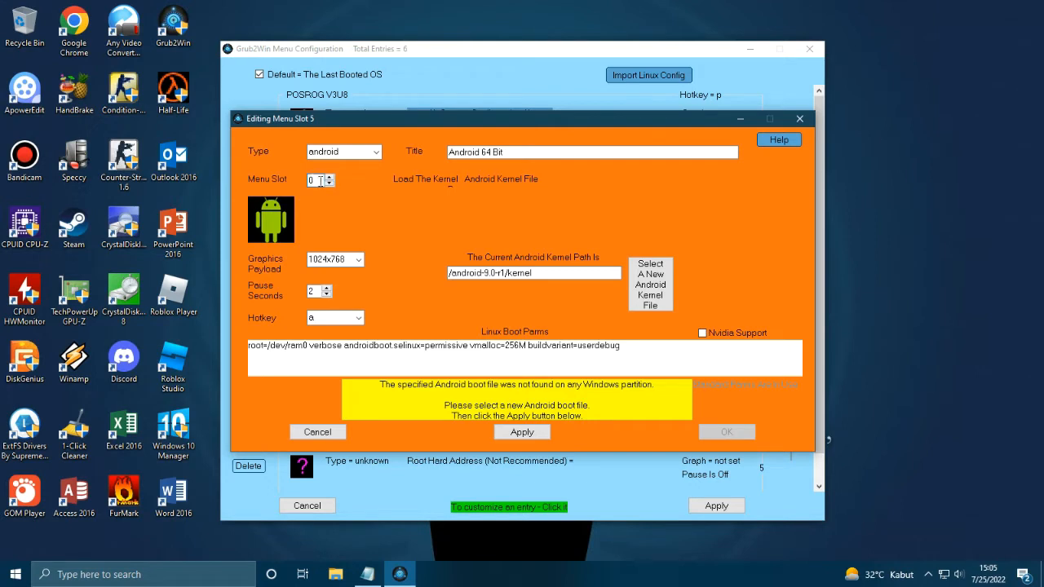
Set the new android entry's graphics payload to 1600x900, pause to 3 seconds and hotkey to 0.
click(360, 259)
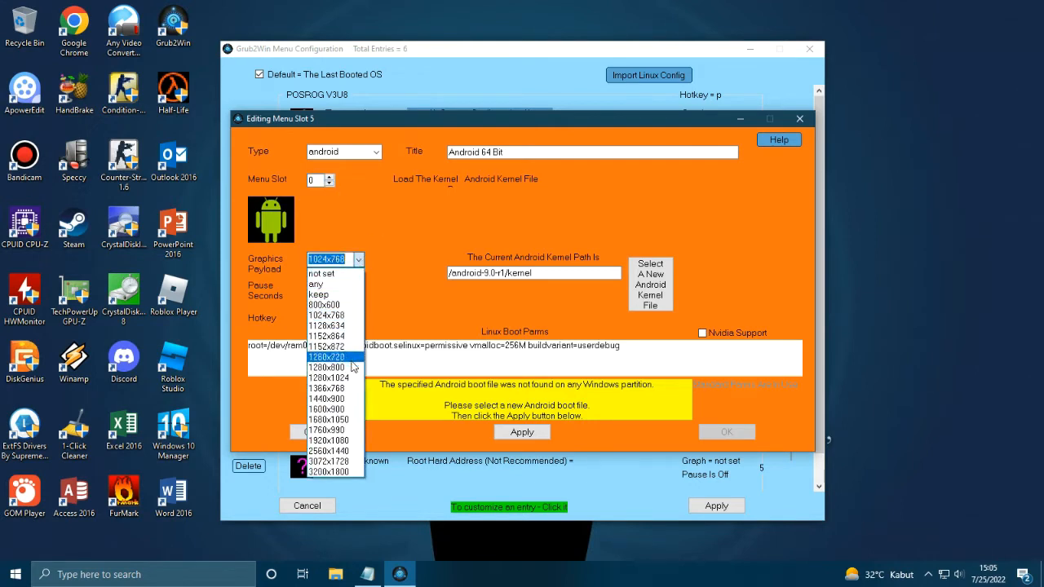
click(337, 410)
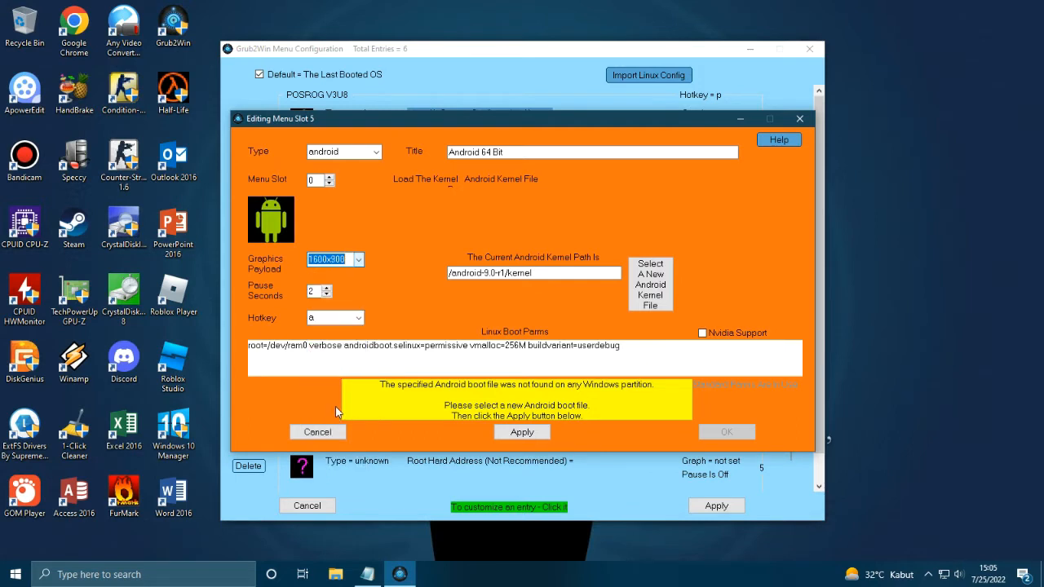
click(326, 288)
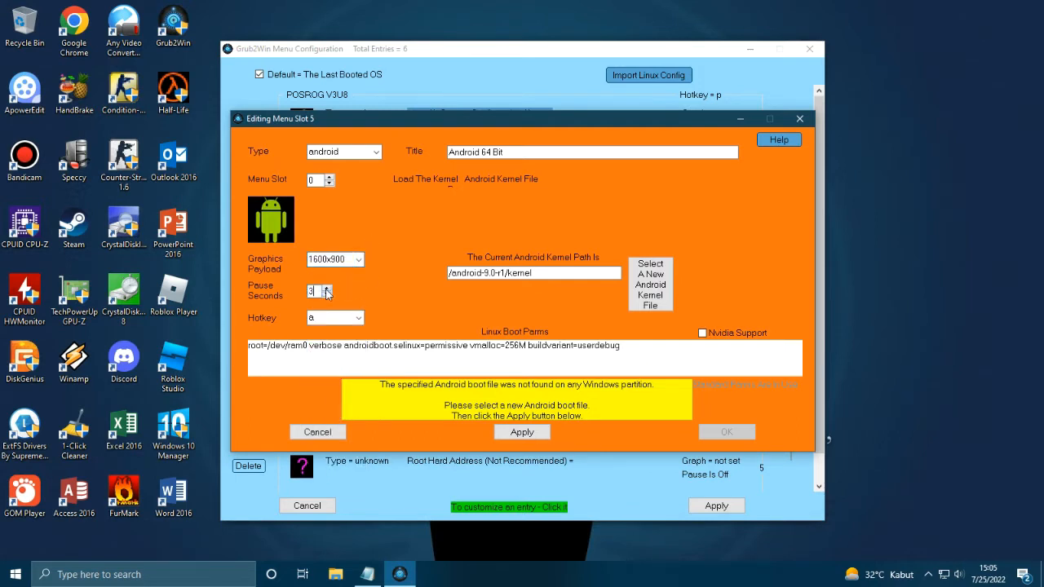
click(355, 318)
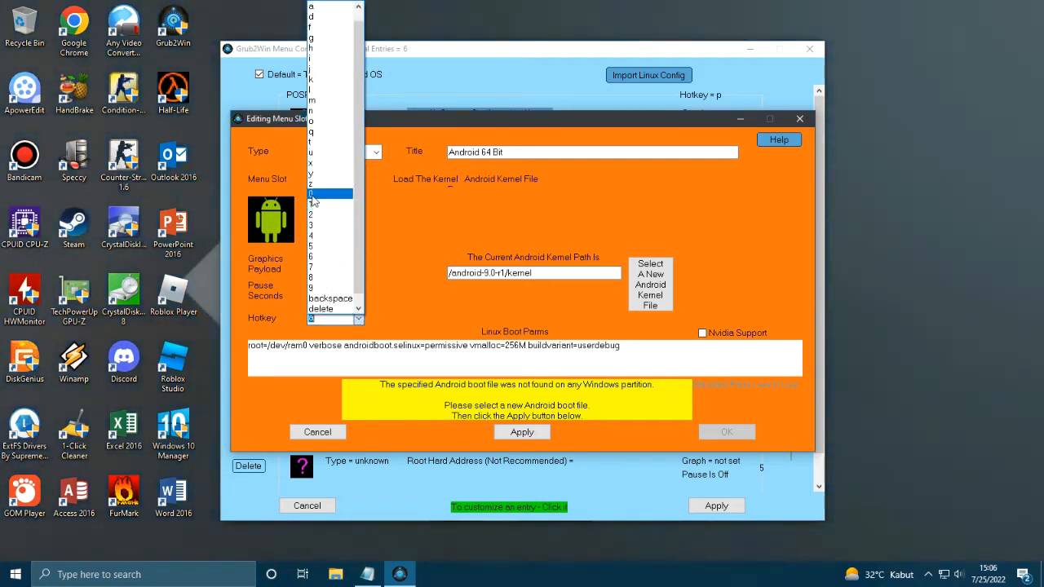
click(314, 195)
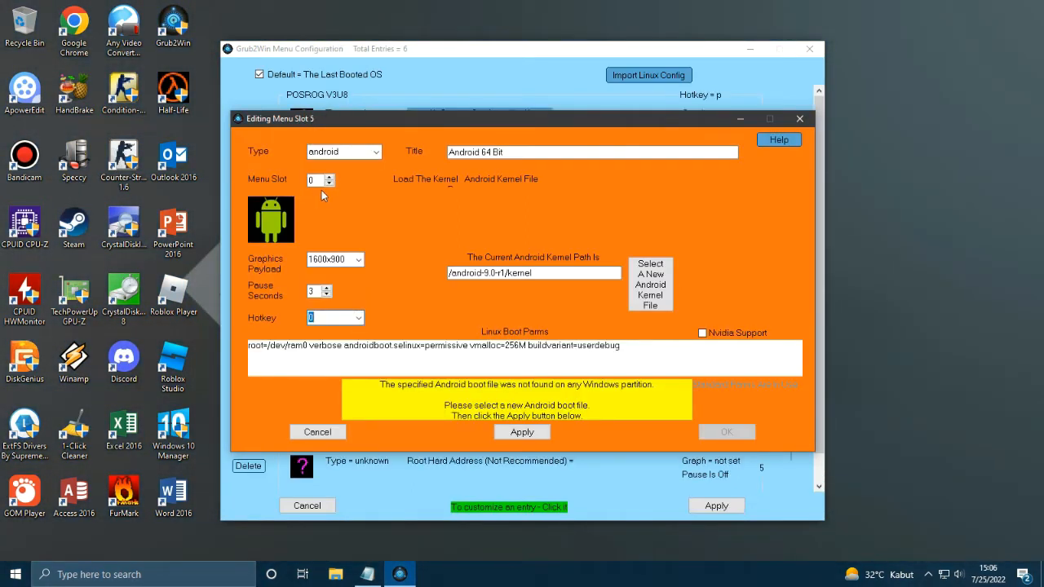
Title the new android entry "POSROG V3U8 (Auto Kernel)".
click(504, 151)
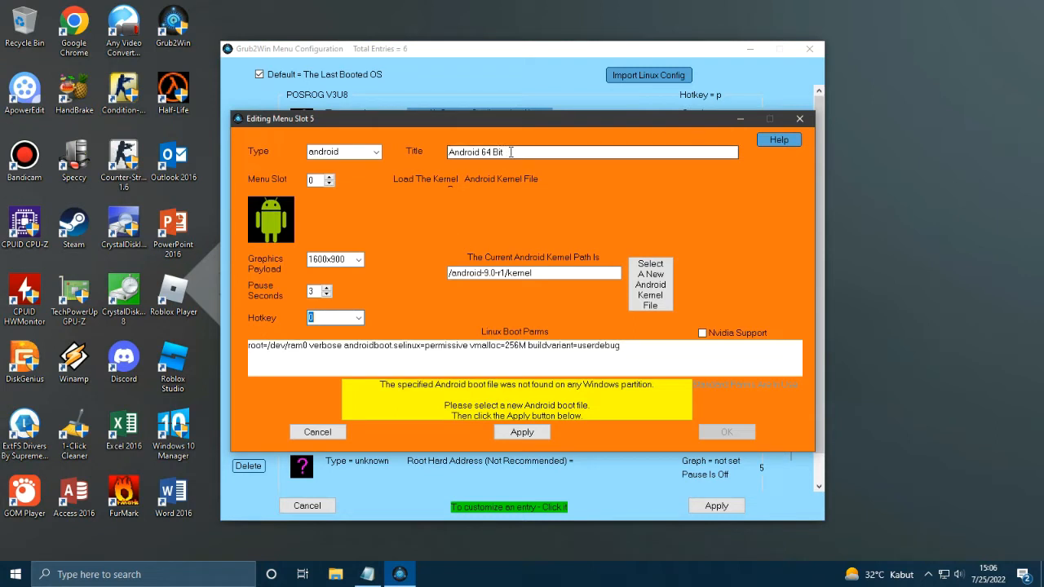
drag(503, 152, 398, 153)
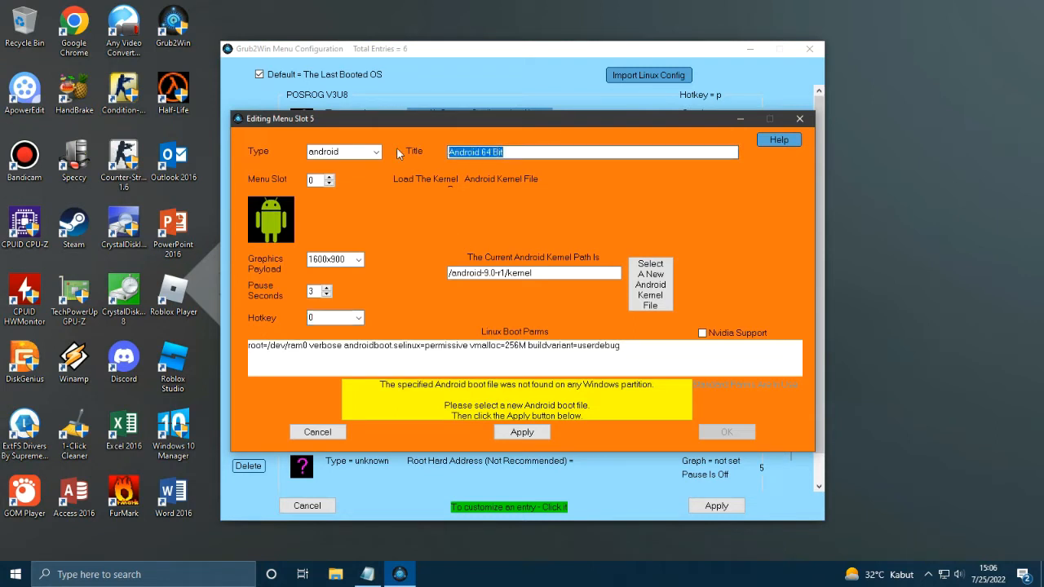
text(pP)
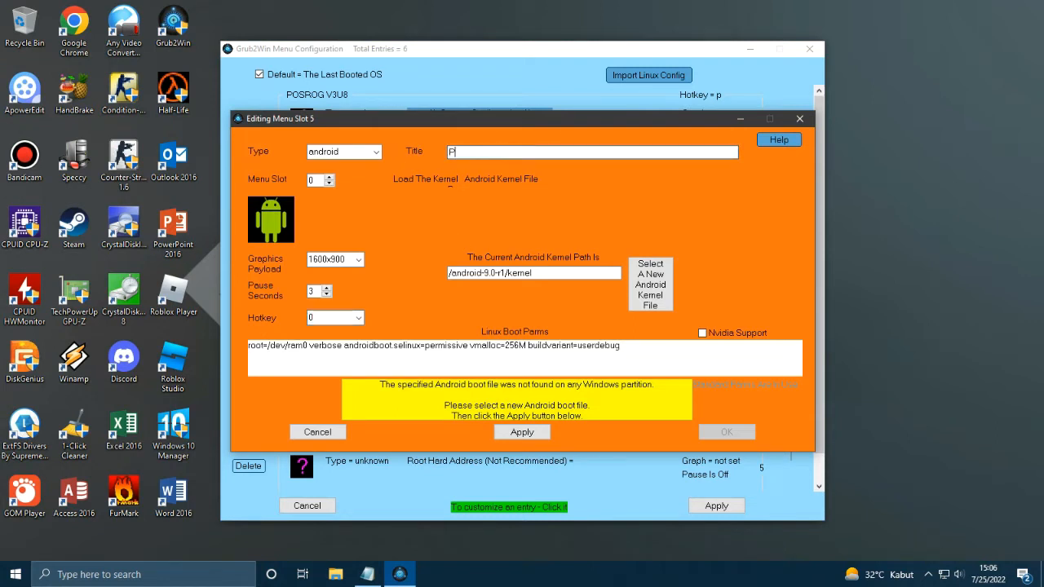
text(OSROG V3U8 (Auto Kernel)
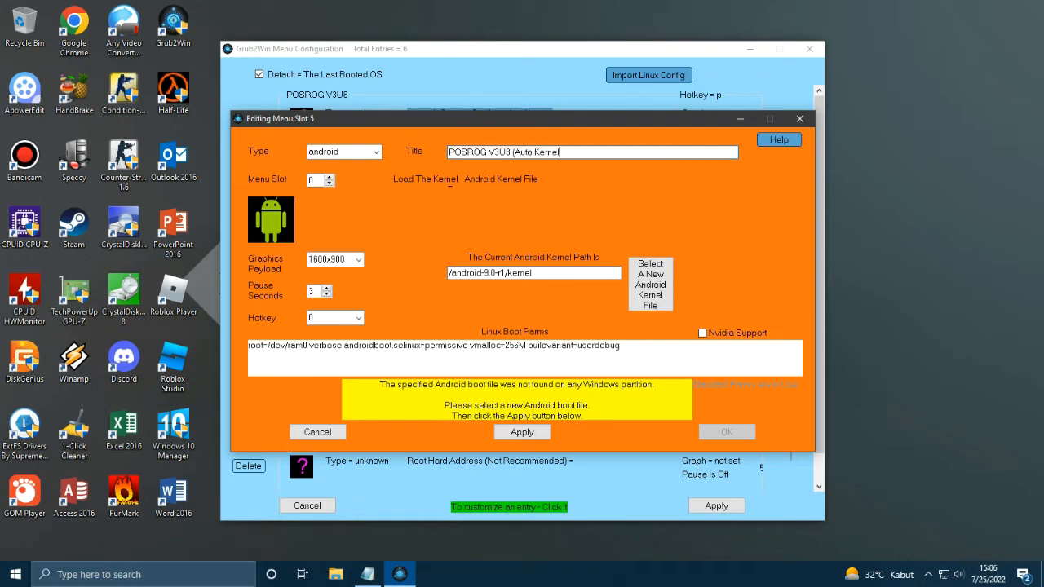
text())
Change the folder in the entry's Android kernel path to posrog_v3u8 and disable Windows boot file checking for the entry.
click(505, 273)
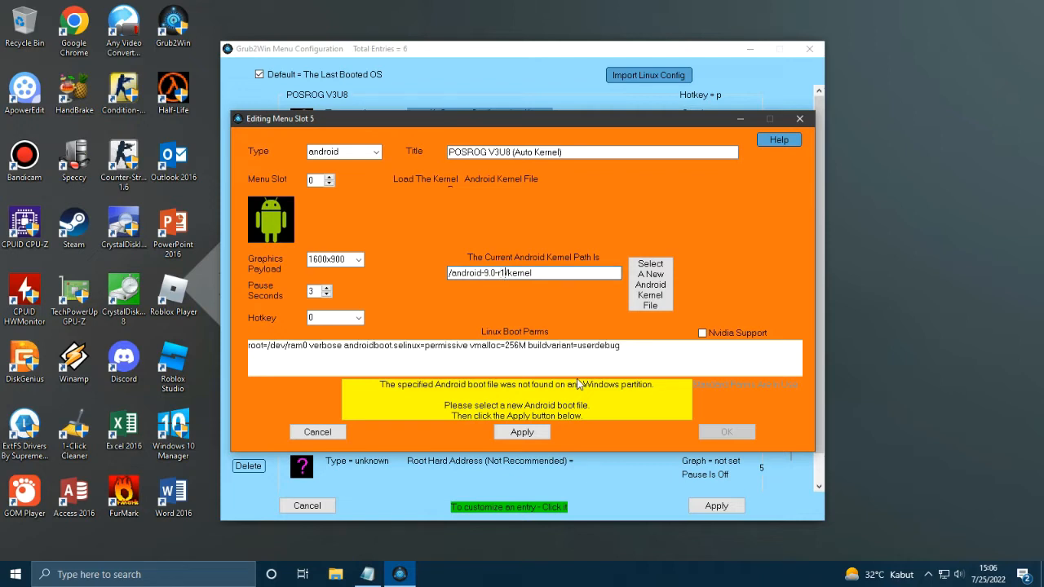
key(BackSpace)
key(BackSpace)
key(BackSpace)
key(BackSpace)
key(BackSpace)
key(BackSpace)
key(BackSpace)
key(BackSpace)
key(BackSpace)
key(BackSpace)
key(BackSpace)
key(BackSpace)
key(BackSpace)
key(BackSpace)
text(pos)
text(rog)
text(_)
text(v3u)
text(8)
key(Return)
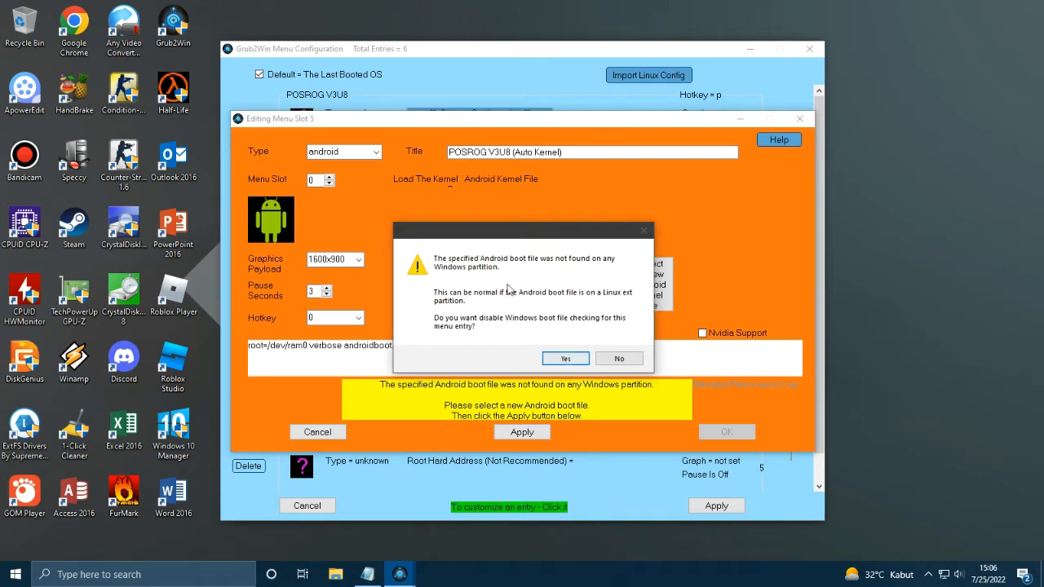
click(565, 359)
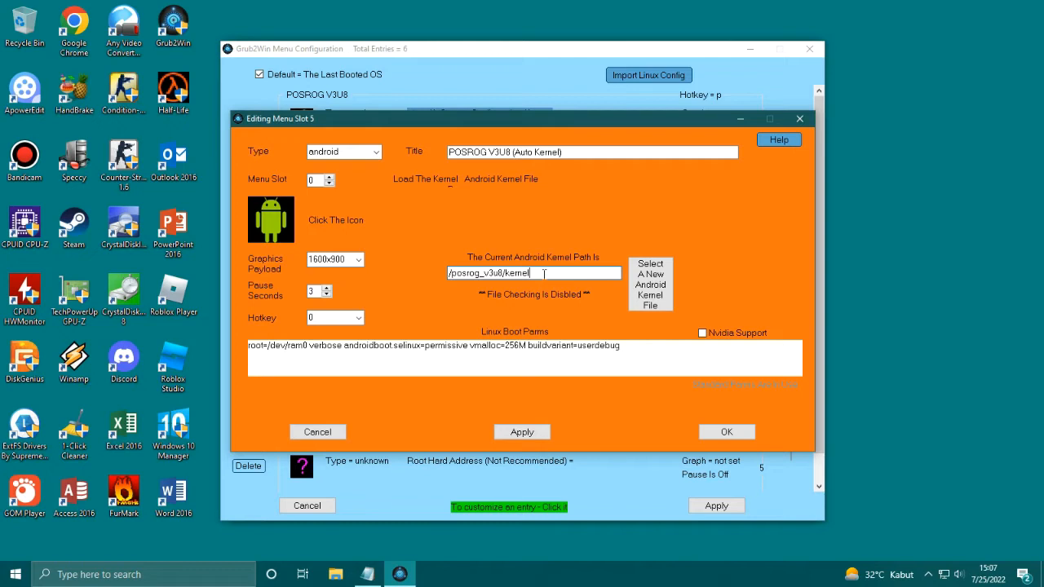
Complete the kernel path as /posrog_v3u8/kernel-dua, check the Linux boot parms, and apply and save the V3U8 entry.
text(-)
text(dua)
drag(505, 272, 548, 272)
click(553, 273)
drag(462, 273, 552, 272)
drag(262, 345, 611, 352)
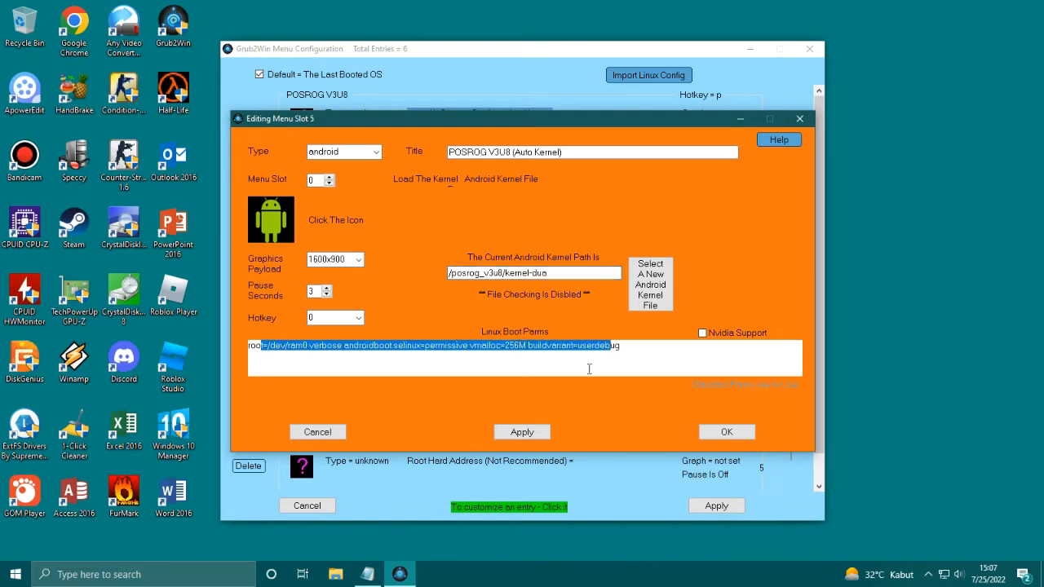
click(588, 367)
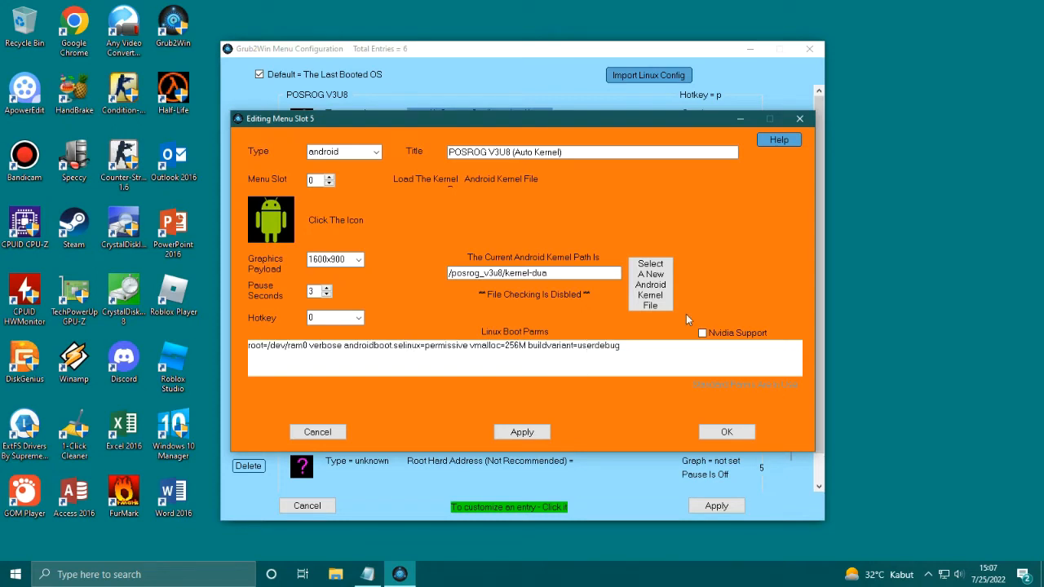
click(526, 432)
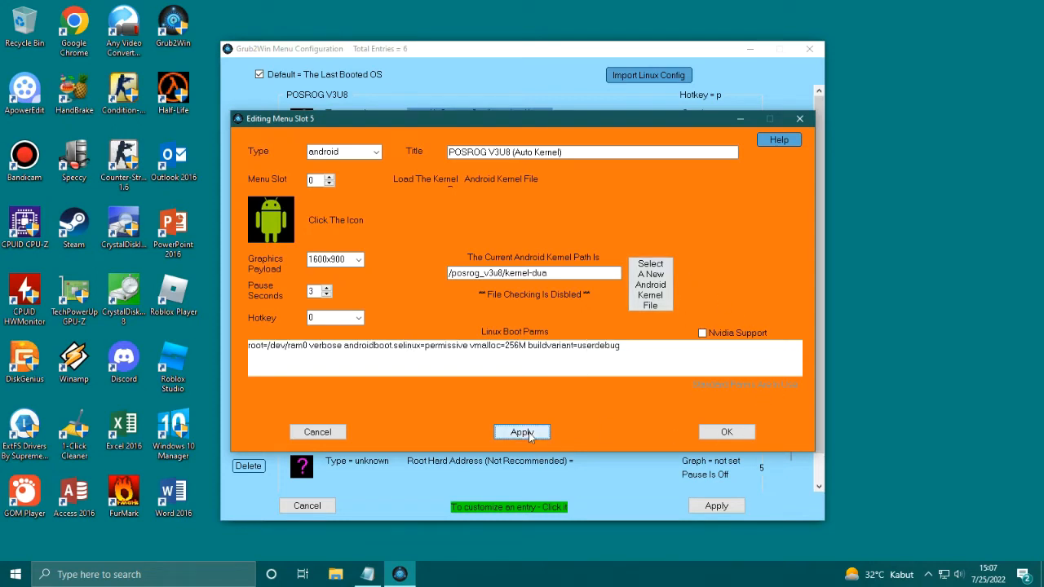
click(720, 434)
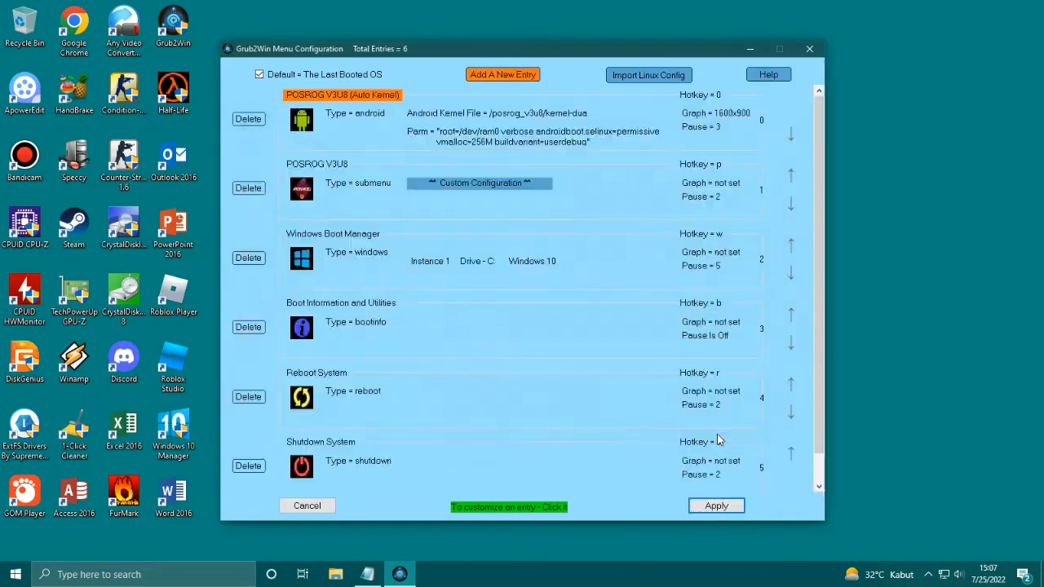
Add another boot menu entry of type android and set its menu slot to 1.
click(494, 76)
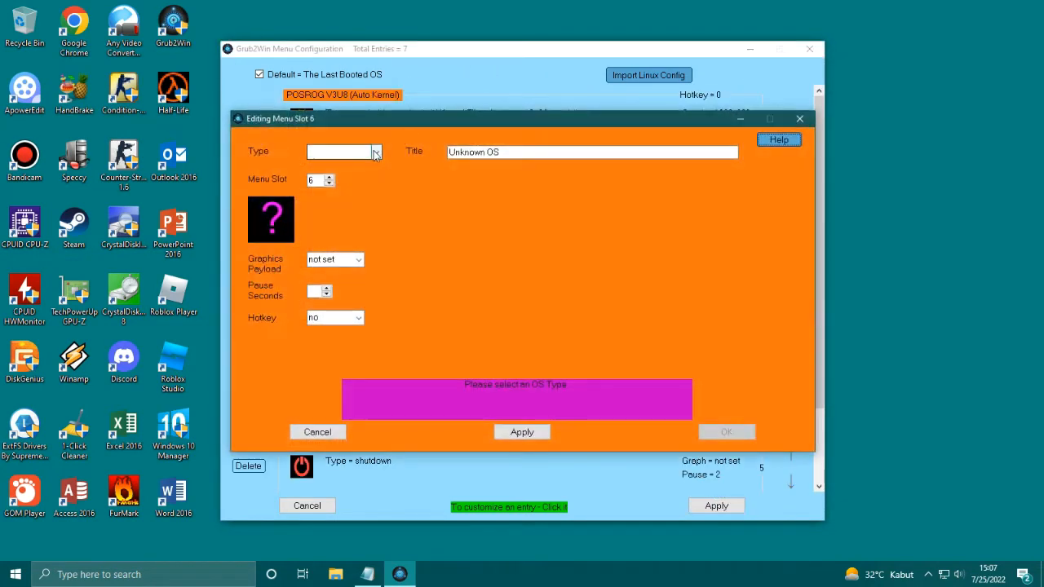
click(378, 153)
click(347, 164)
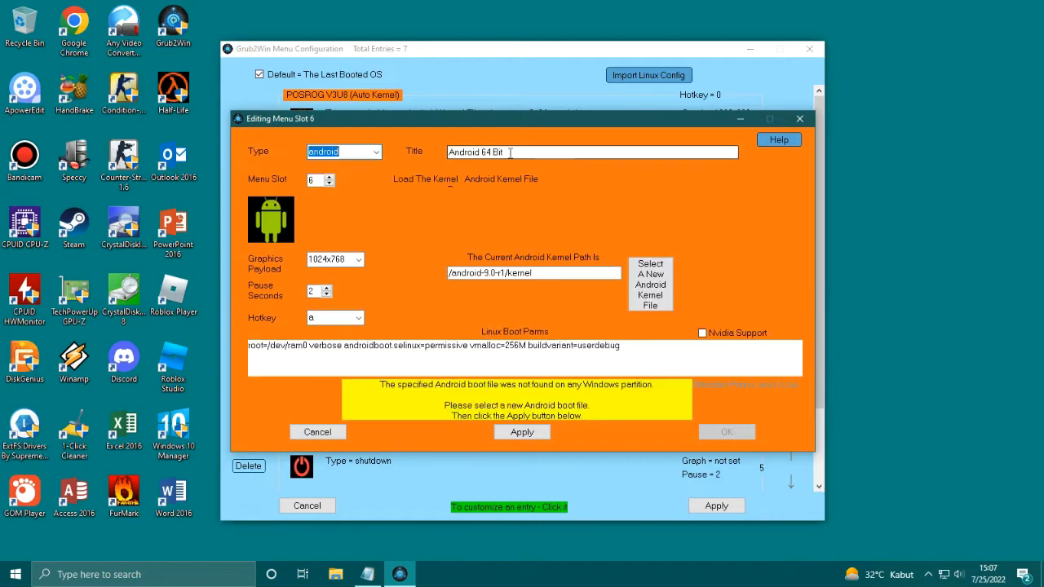
click(331, 184)
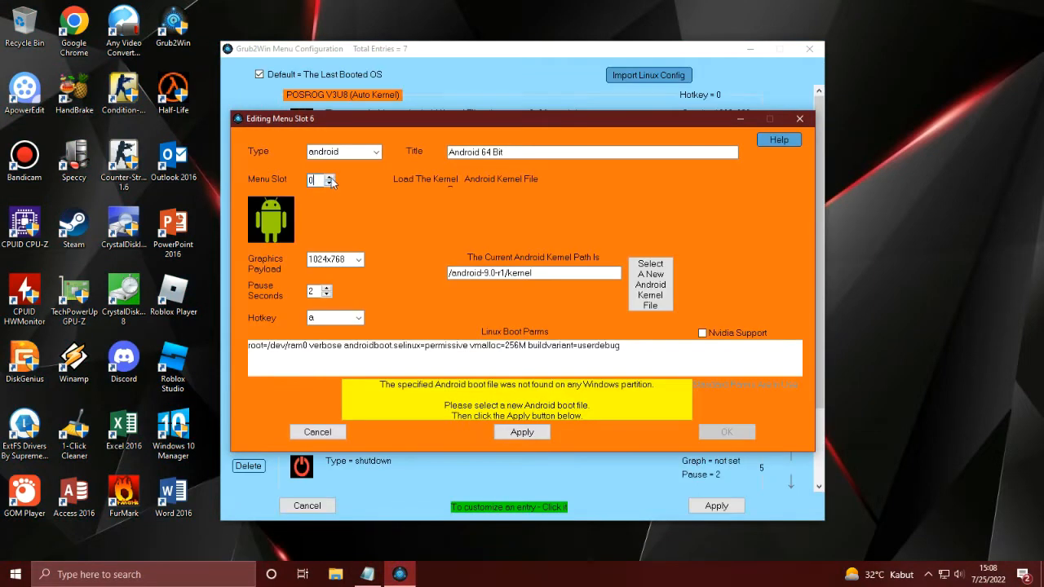
click(329, 177)
Set the second android entry's graphics payload to 1600x900, pause to 3 seconds and hotkey to 1.
click(338, 259)
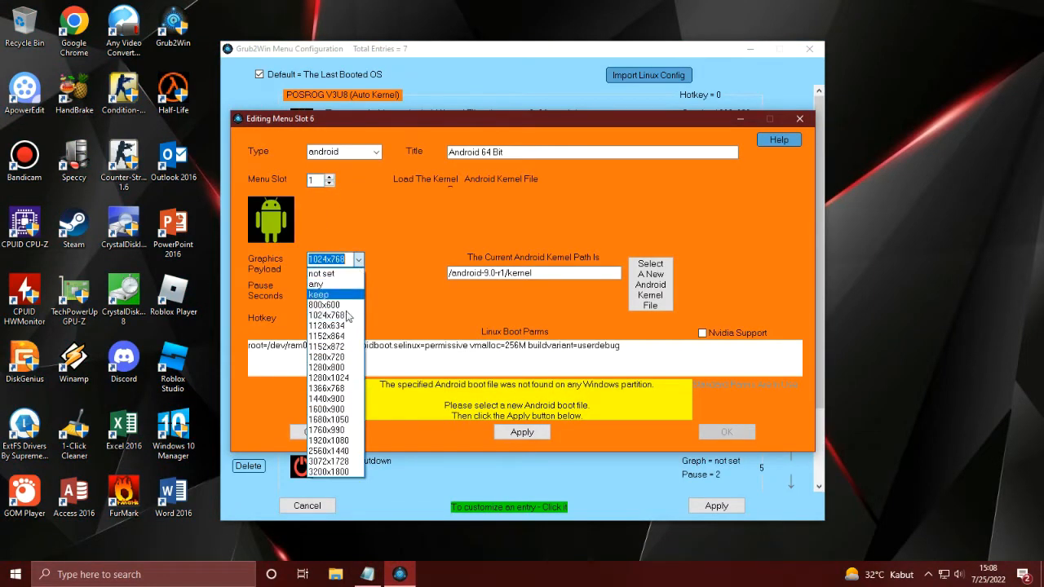
click(338, 410)
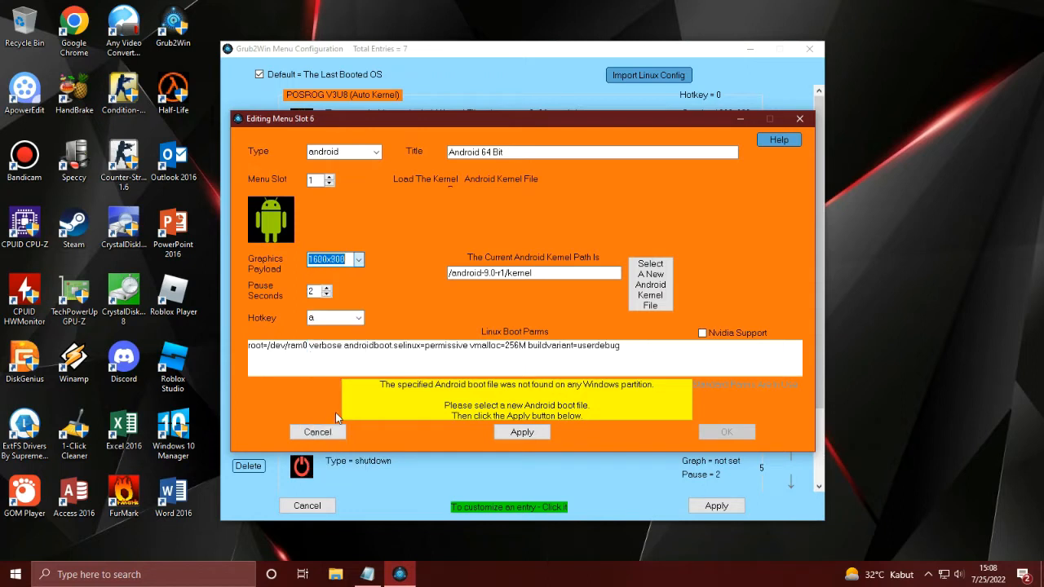
click(338, 317)
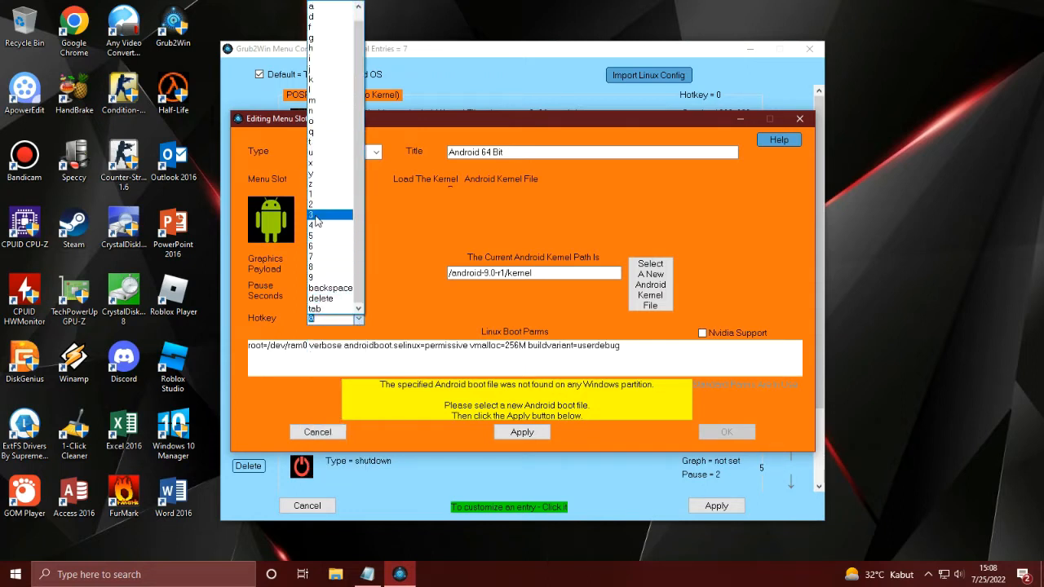
click(318, 193)
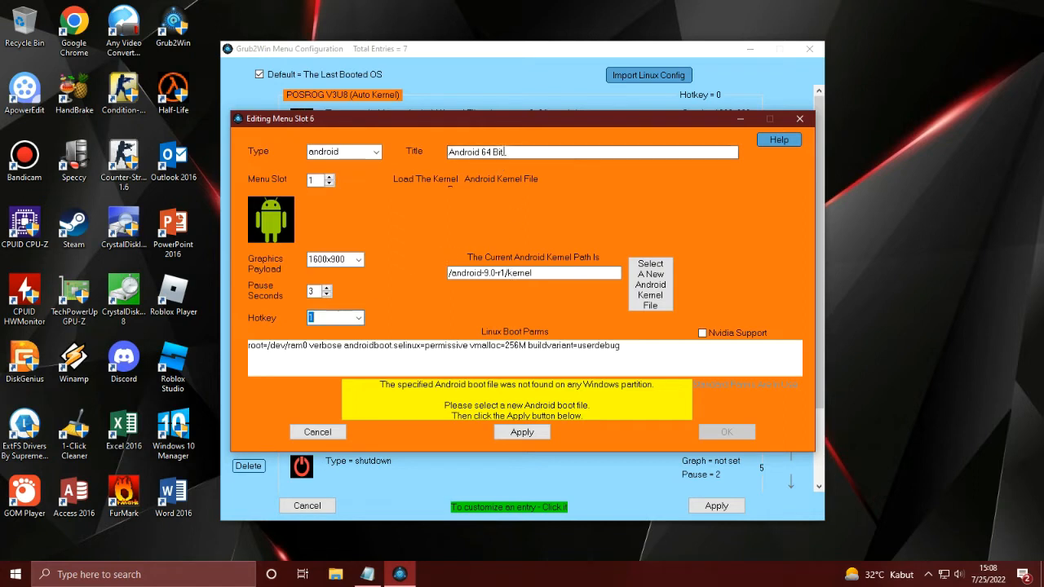
Title the second android entry "POSROG V3U7 (Auto Kernel)".
drag(502, 151, 413, 141)
text(POS)
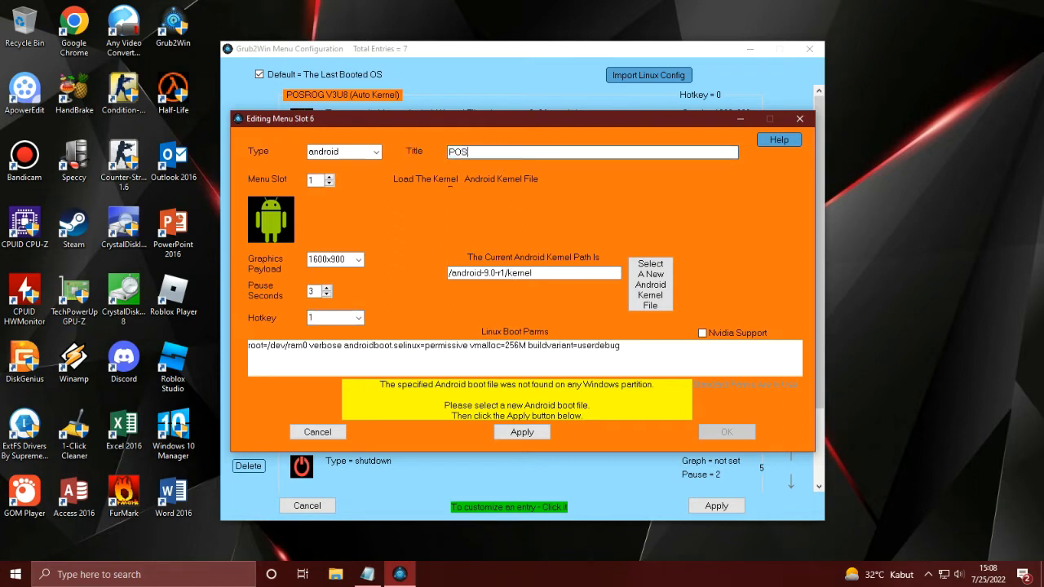
text(ROG V3U7 (Auto kerne)
key(BackSpace)
key(BackSpace)
key(BackSpace)
key(BackSpace)
key(BackSpace)
key(BackSpace)
text(Keren)
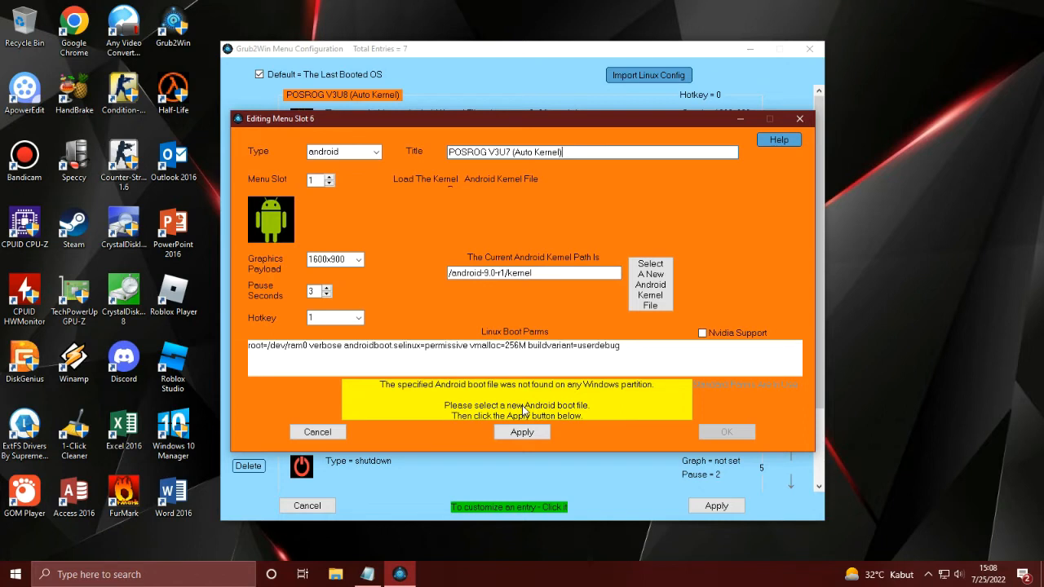
Change the folder in the second entry's Android kernel path to posrog_v3u7.
click(500, 272)
key(BackSpace)
key(BackSpace)
key(BackSpace)
key(BackSpace)
key(BackSpace)
key(BackSpace)
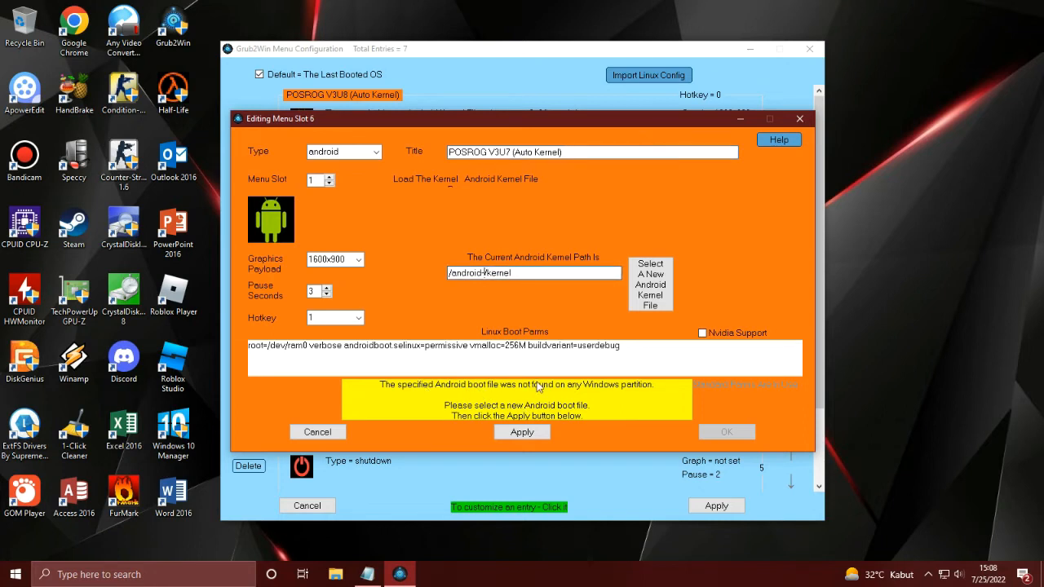
key(BackSpace)
key(BackSpace)
key(BackSpace)
key(BackSpace)
key(BackSpace)
key(BackSpace)
key(BackSpace)
key(BackSpace)
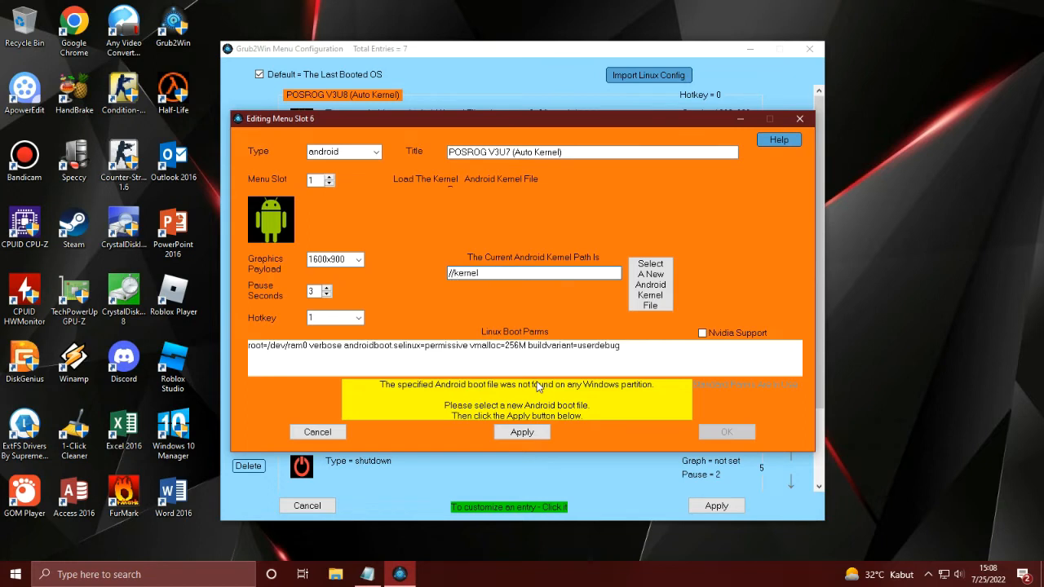
text(posrog_v3u7)
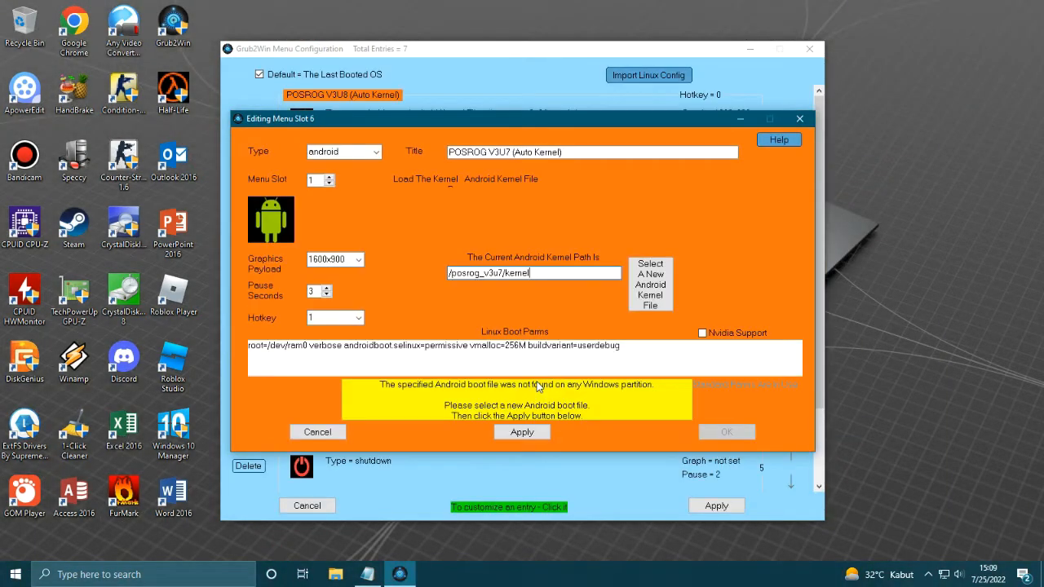
Complete the kernel path as /posrog_v3u7/kernel419122 and disable Windows boot file checking for the entry.
text(419122)
drag(505, 272, 561, 274)
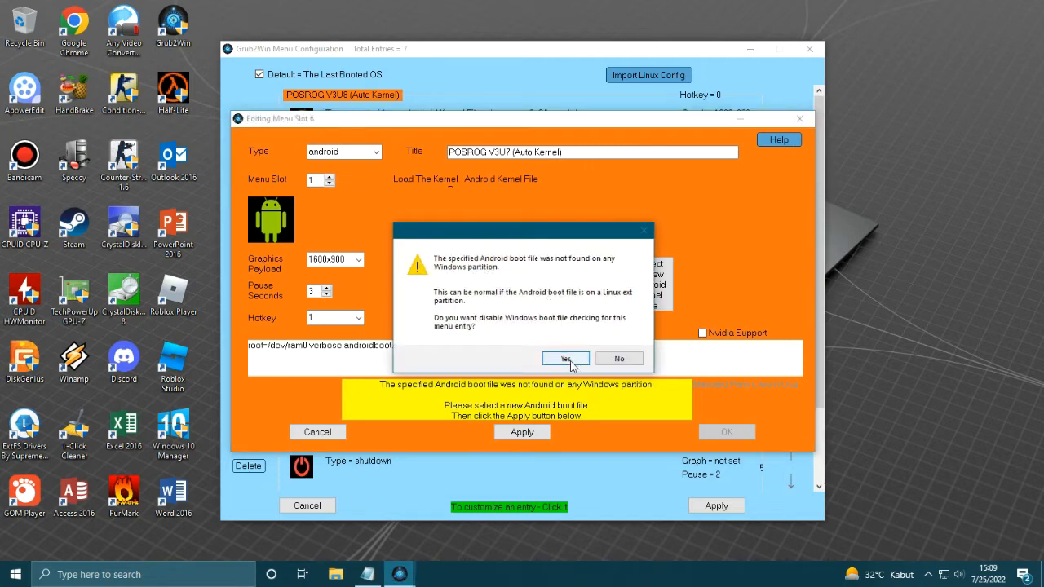
click(570, 362)
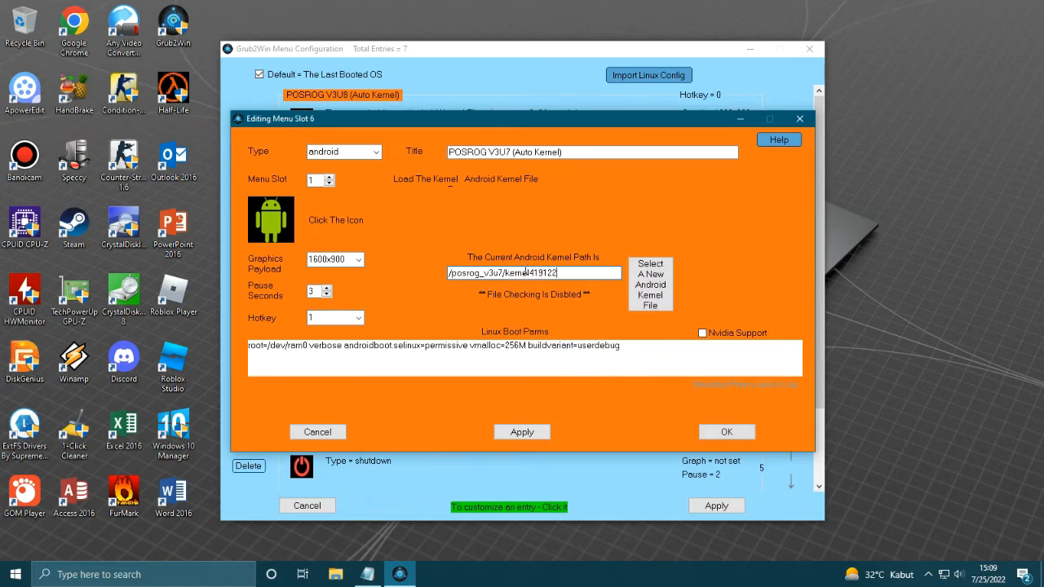
Check the V3U7 entry's kernel path and Linux boot parms, then apply and save the entry.
drag(457, 274, 555, 274)
drag(368, 346, 566, 347)
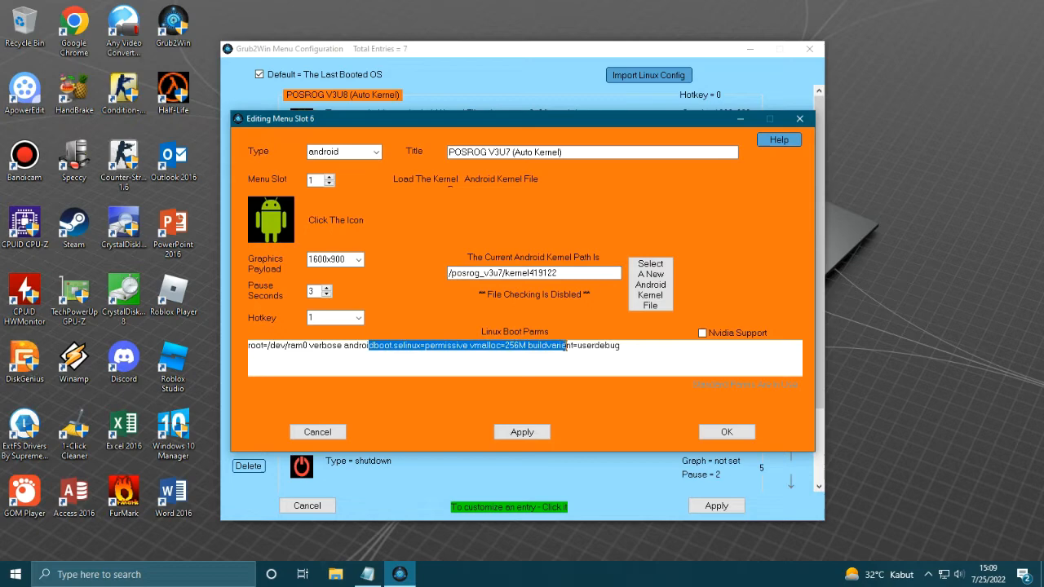
click(287, 346)
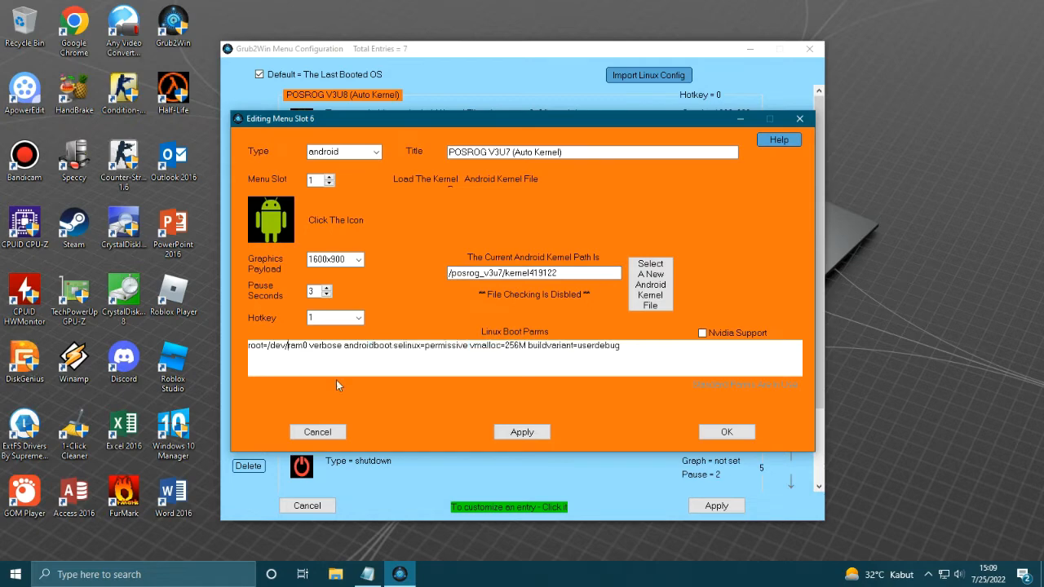
click(532, 432)
click(726, 432)
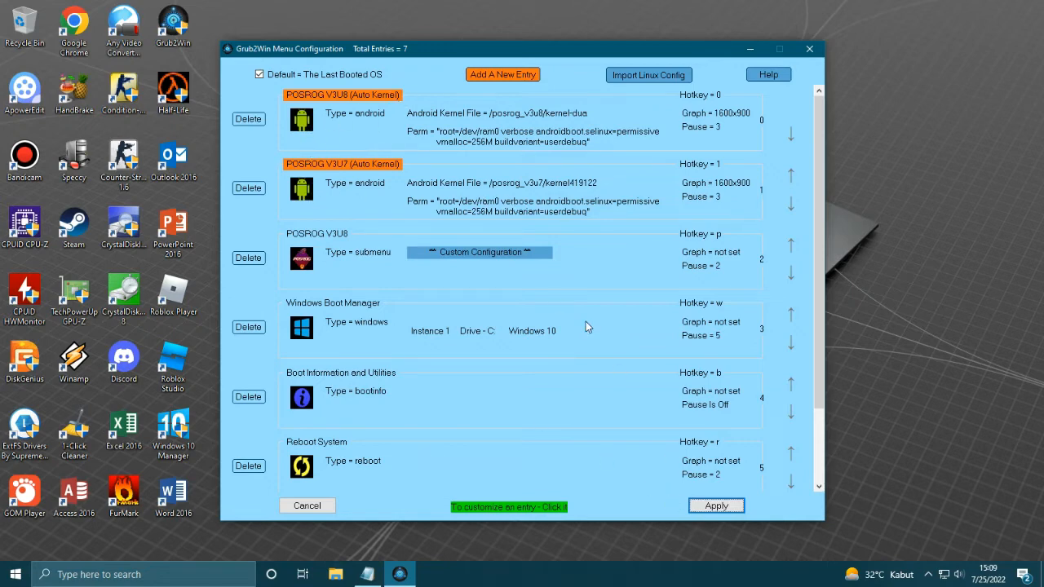
Apply the boot menu and save the Grub2Win setup, accepting sample code for the missing custom code, then close Grub2Win and refresh the desktop.
click(717, 507)
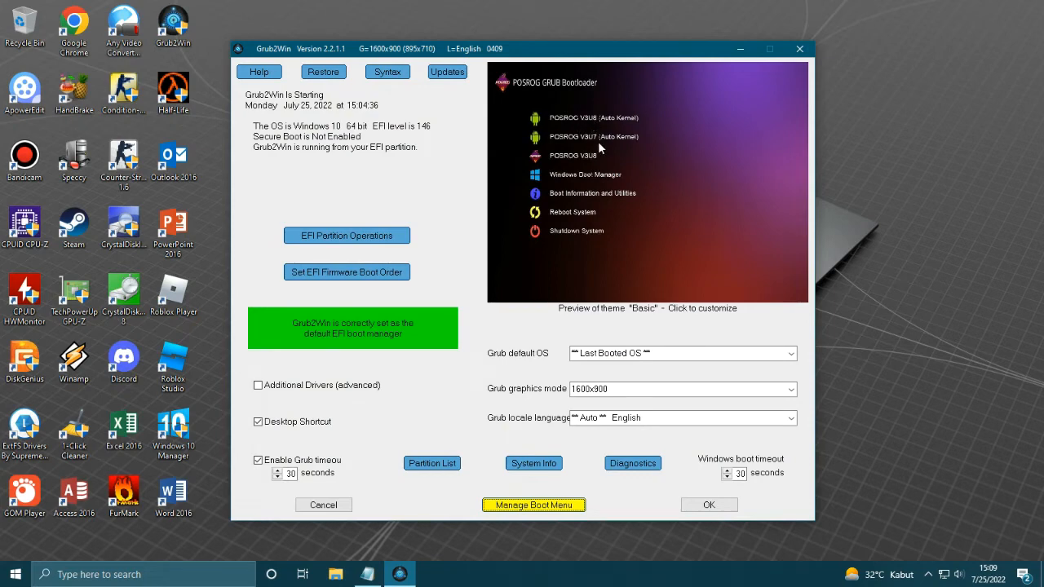
click(709, 505)
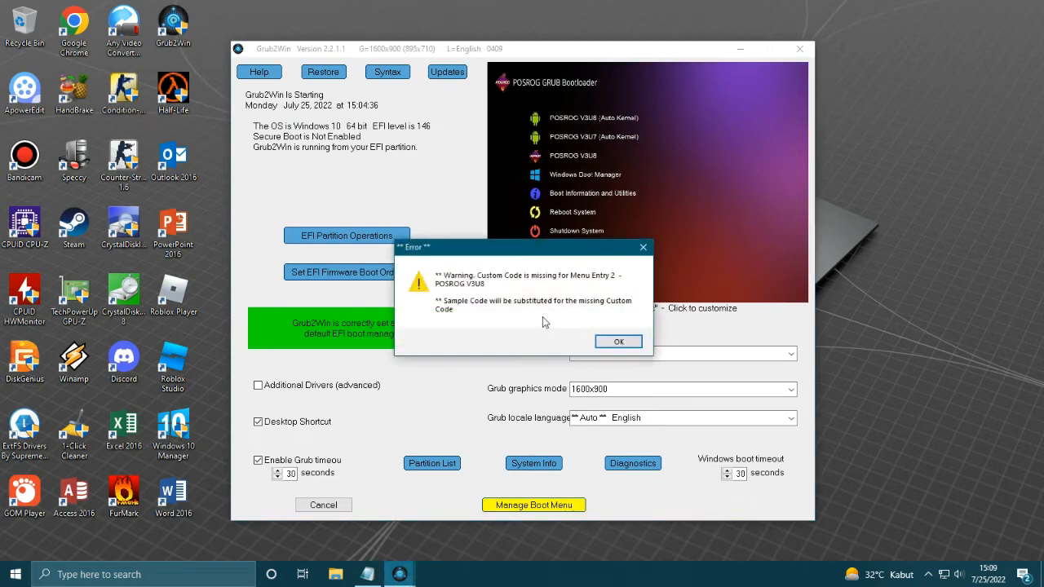
click(606, 343)
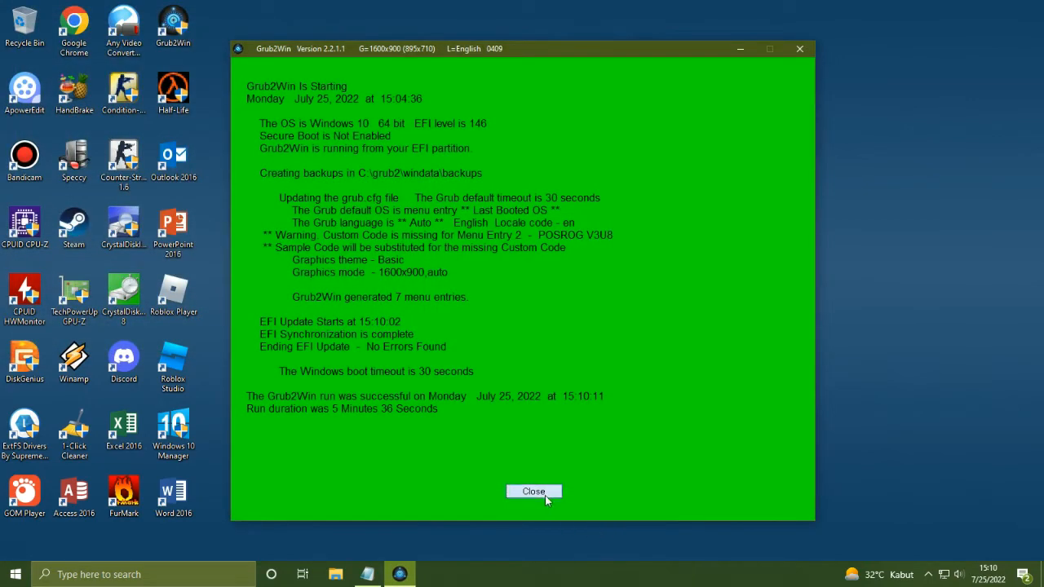
click(544, 495)
right_click(449, 72)
click(489, 131)
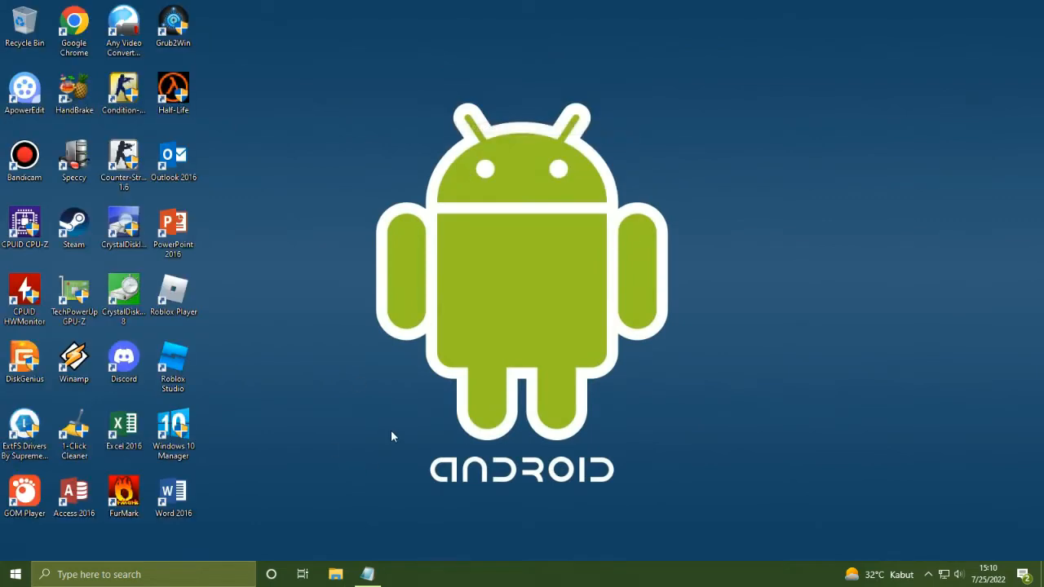
Open the triple-boot notes in Notepad and review steps 4 and 5 on setting up the bootloader and restarting the PC.
click(367, 575)
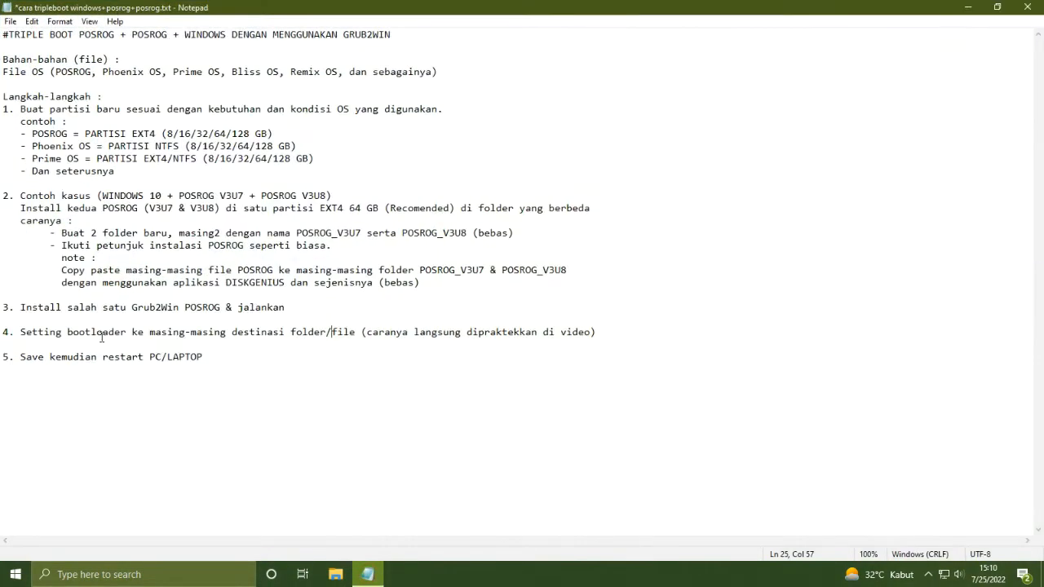
drag(102, 334, 568, 332)
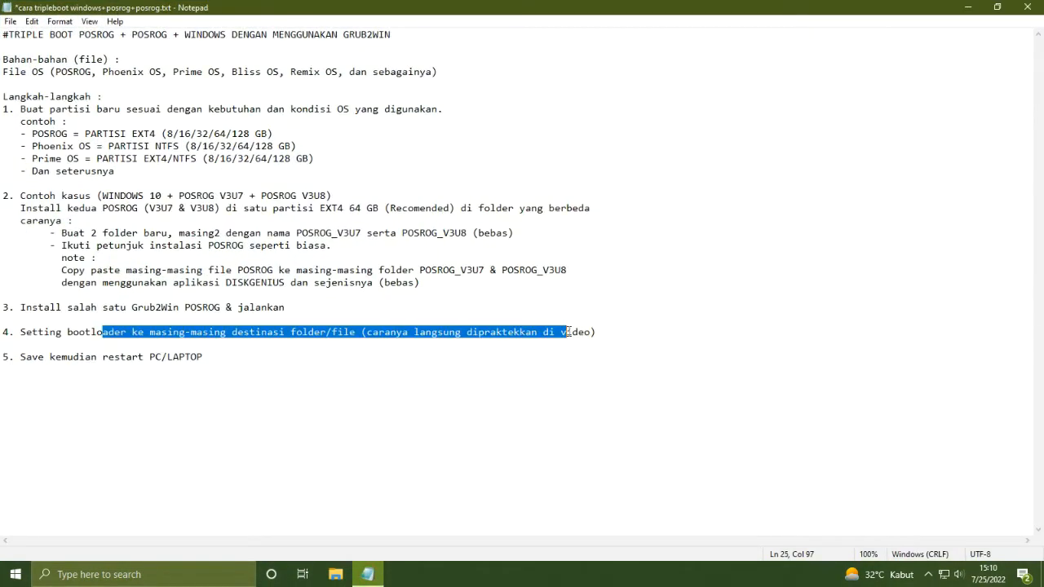
click(413, 378)
drag(32, 362, 38, 361)
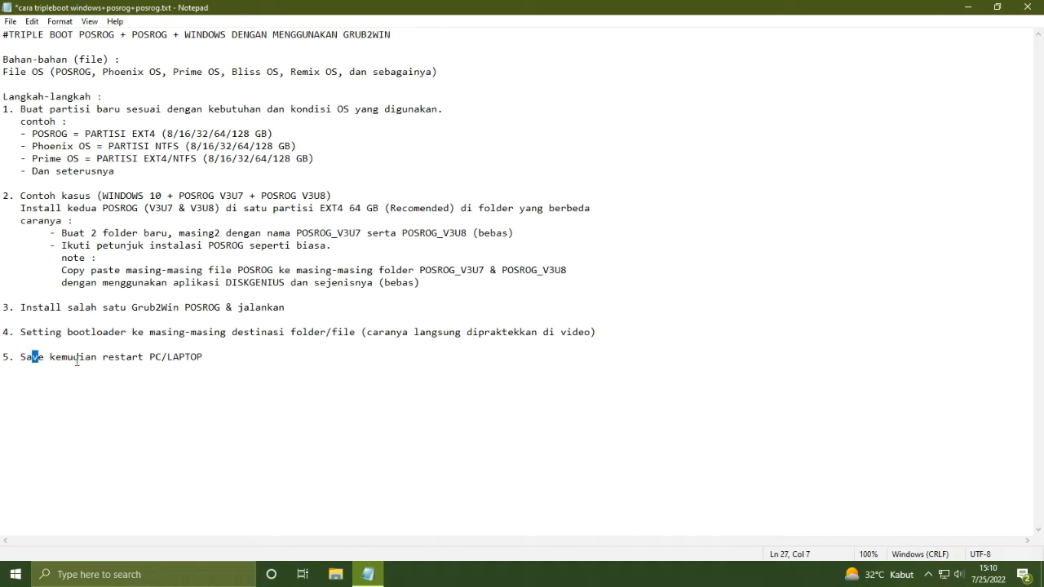
drag(111, 360, 199, 357)
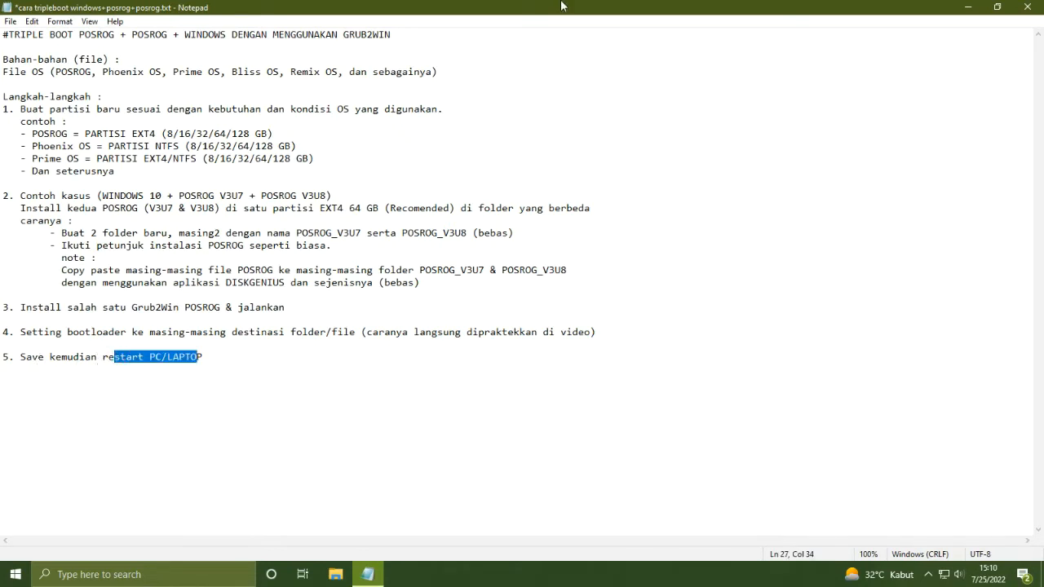
click(791, 99)
Close the triple-boot notes with their changes saved, and refresh the desktop.
key(alt+F4)
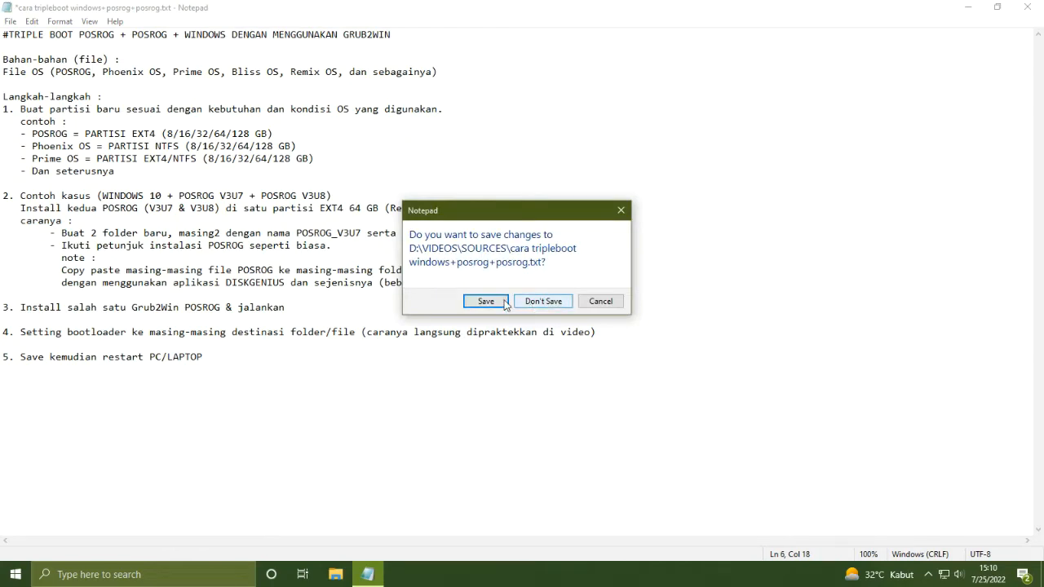
click(486, 302)
right_click(589, 70)
click(624, 128)
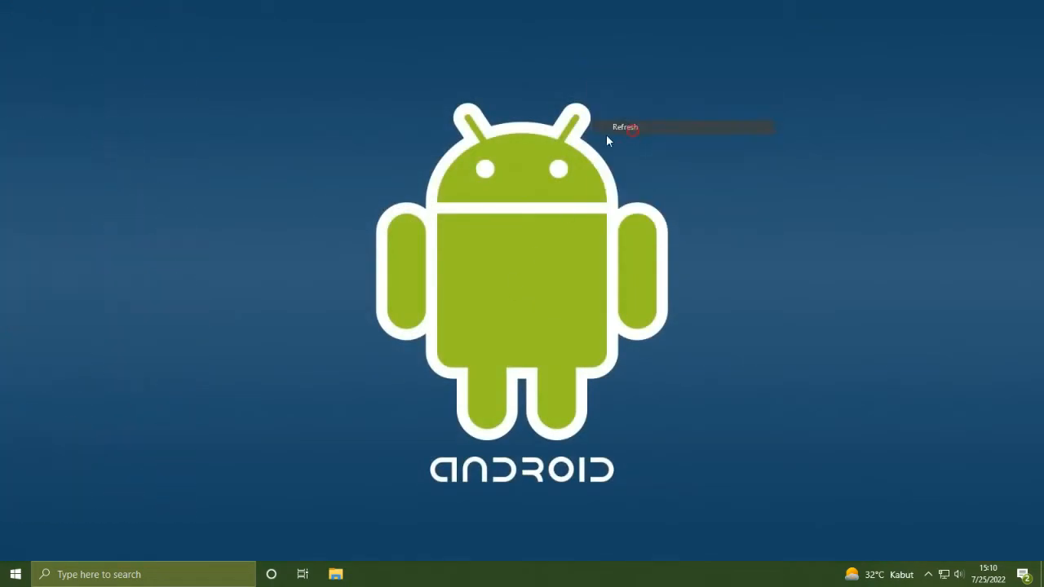
right_click(377, 41)
click(420, 98)
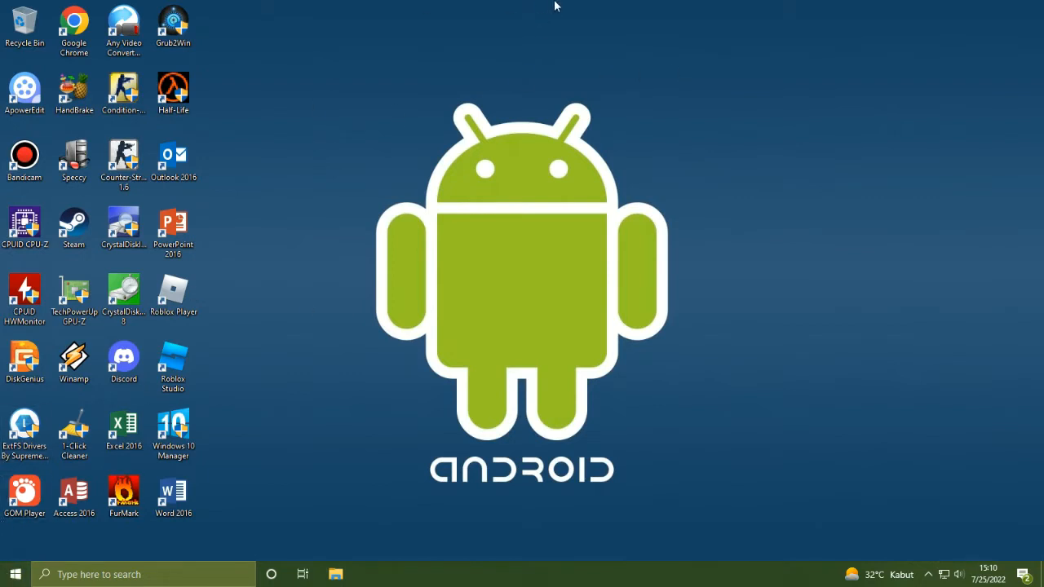
click(598, 16)
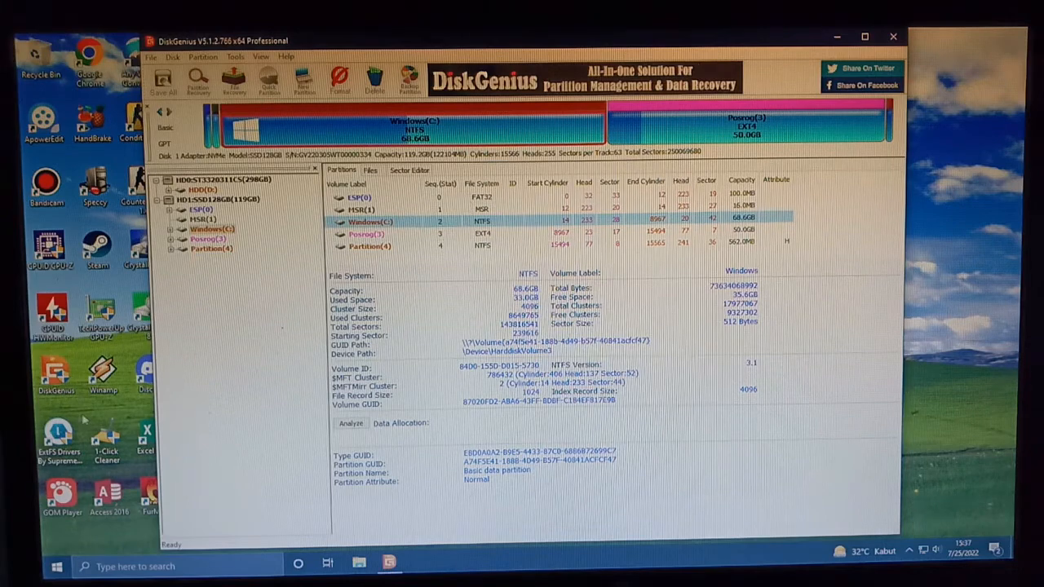
In DiskGenius, open the files of the EXT4 Posrog(3) partition and point out the posrog_v3u7 and posrog_v3u8 folders.
click(57, 568)
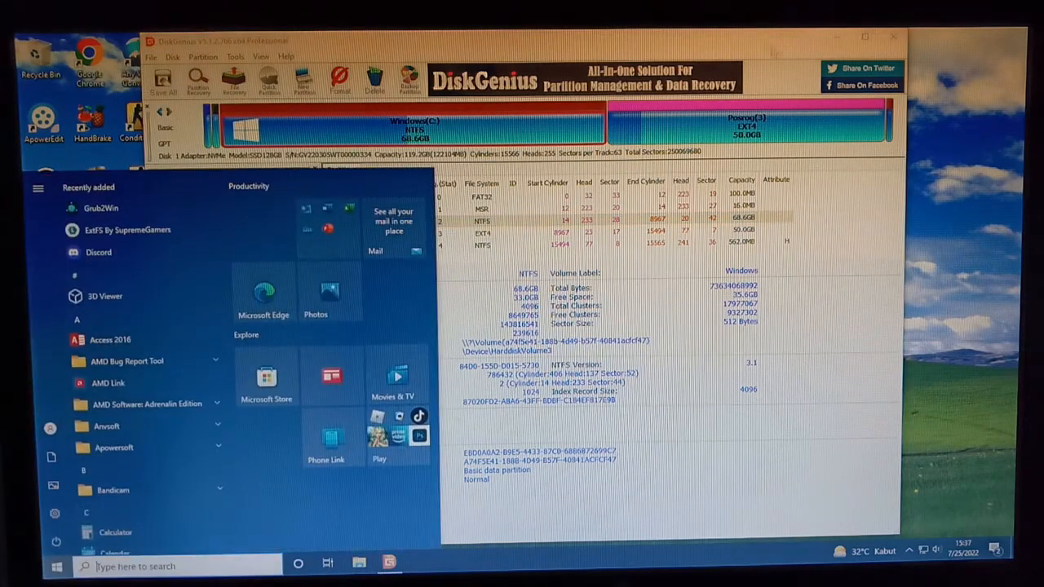
click(761, 45)
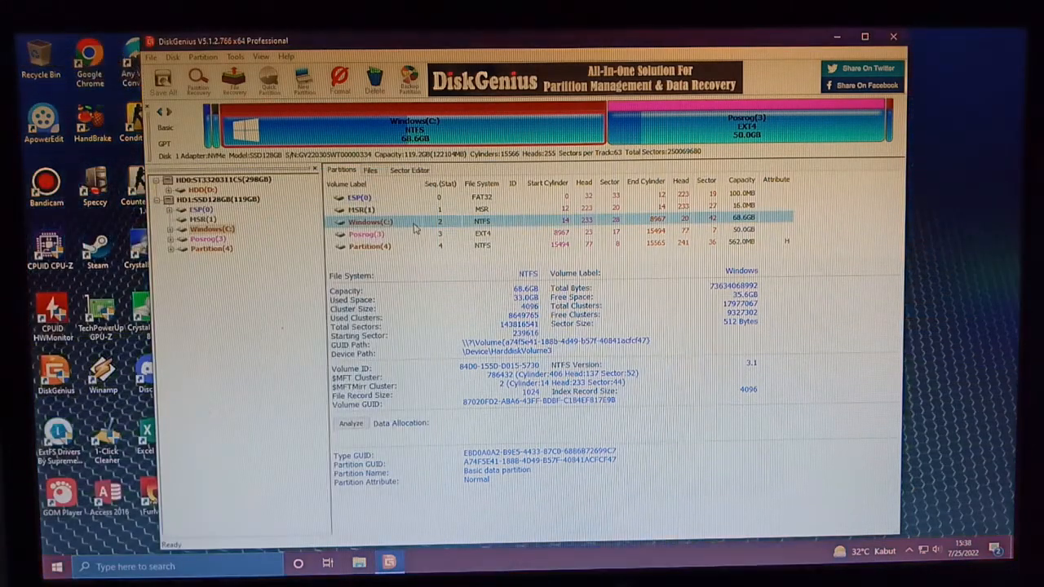
click(367, 237)
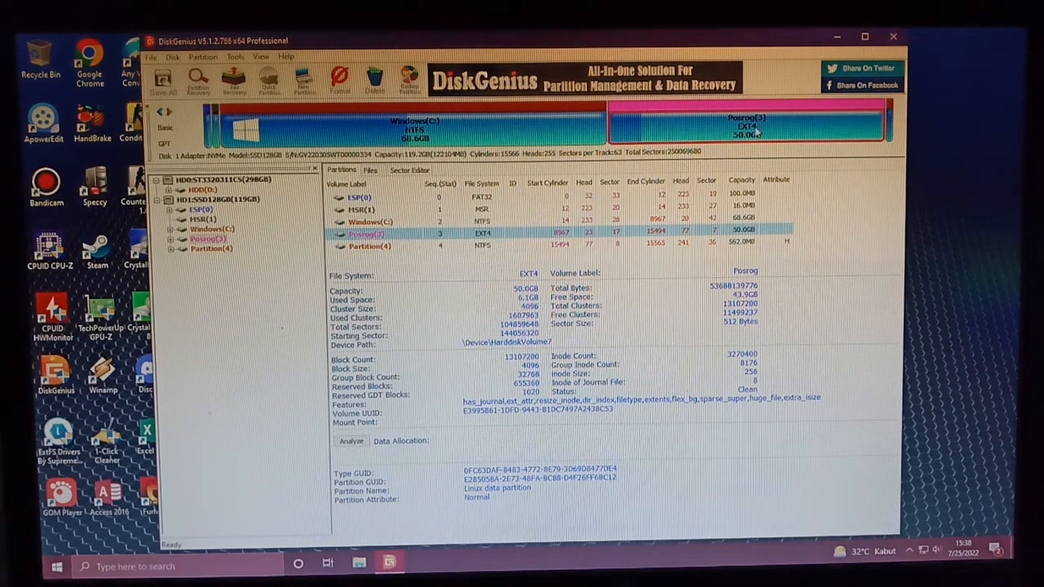
double_click(373, 234)
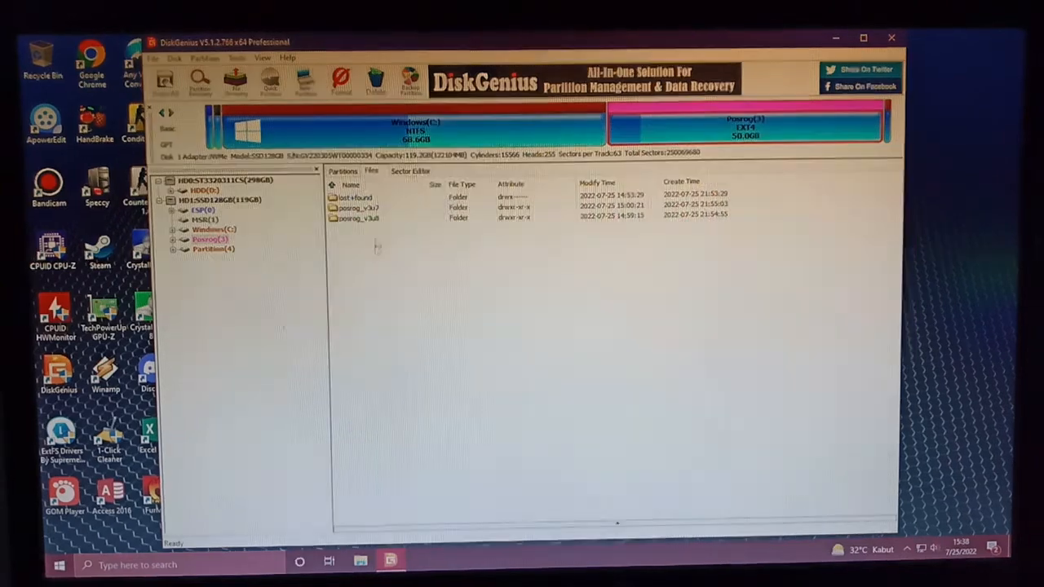
drag(378, 231, 382, 214)
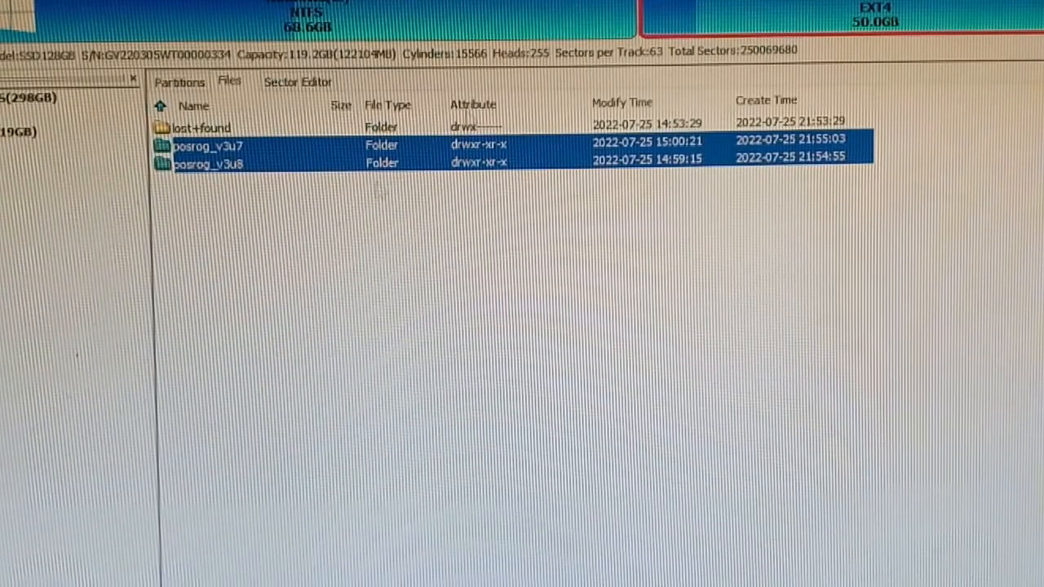
click(366, 223)
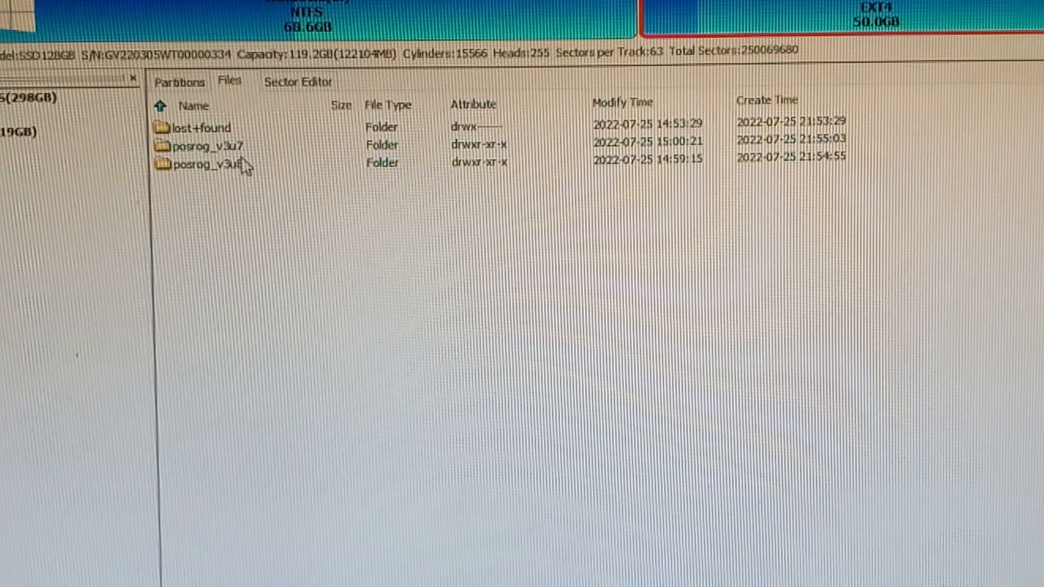
Open the posrog_v3u7 folder and check its kernel files kernel, kernel4135 and kernel419122.
click(242, 153)
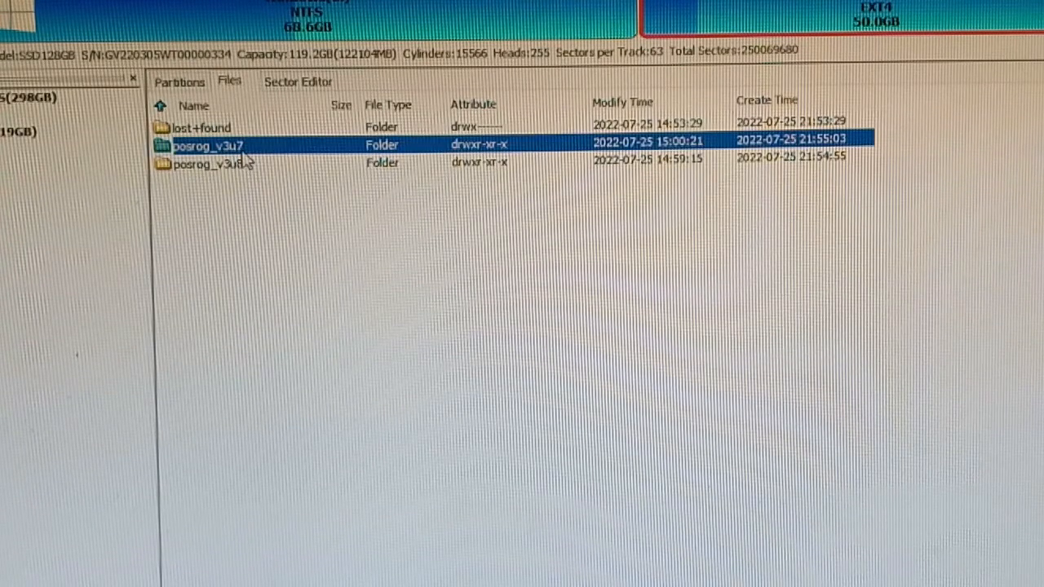
double_click(243, 153)
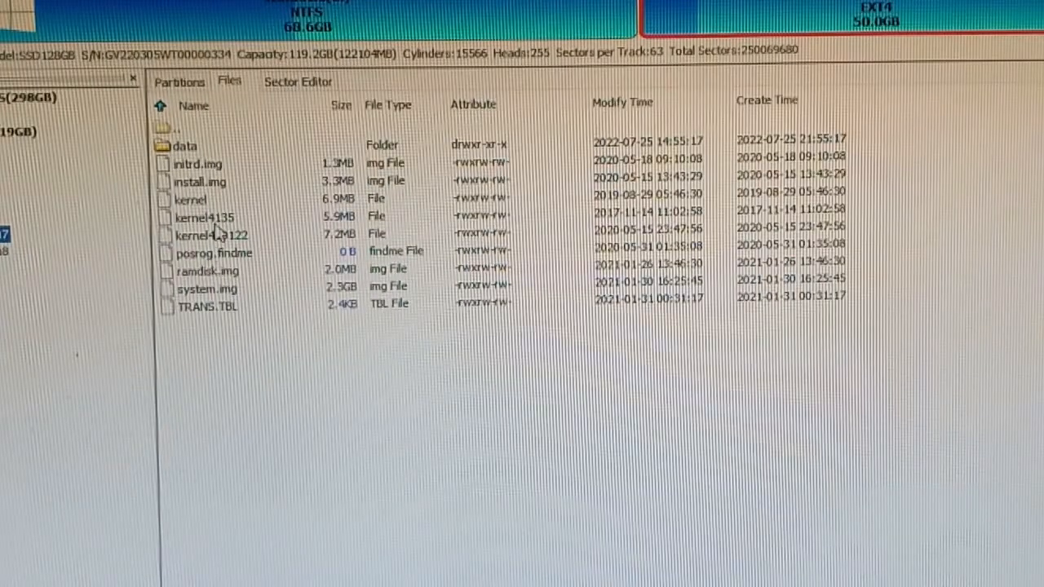
click(209, 201)
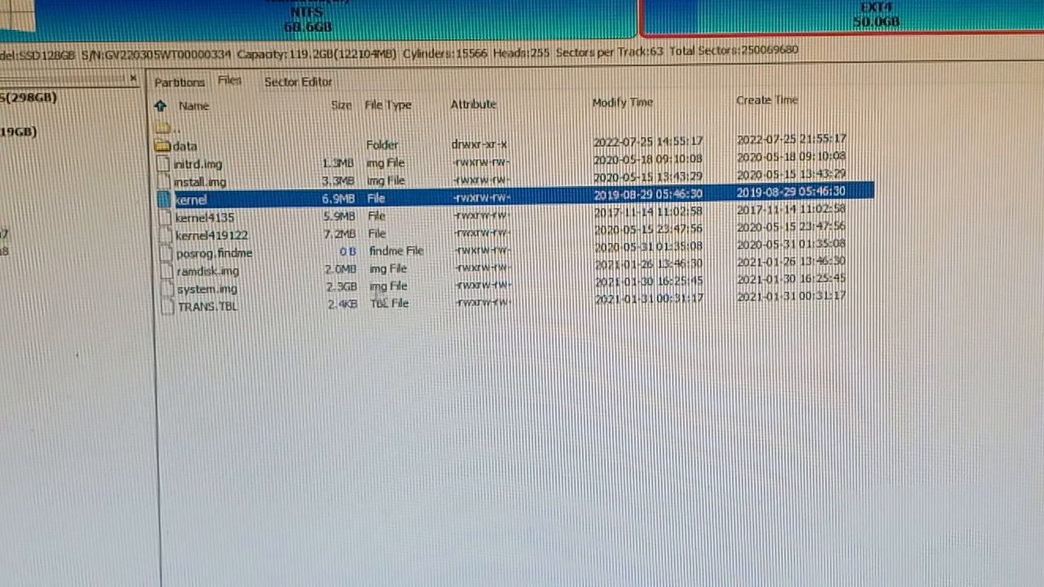
click(275, 220)
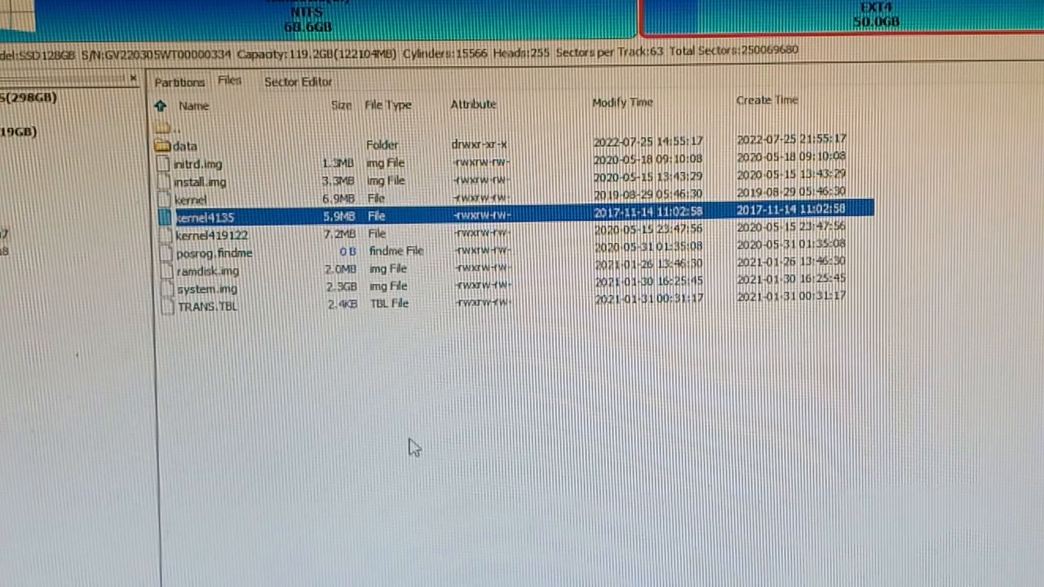
click(241, 235)
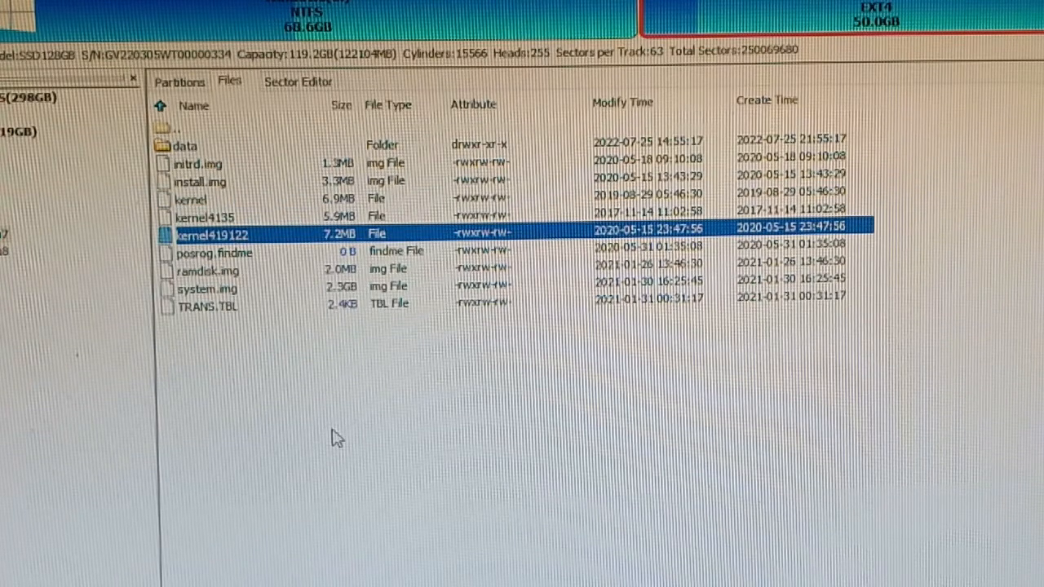
click(327, 421)
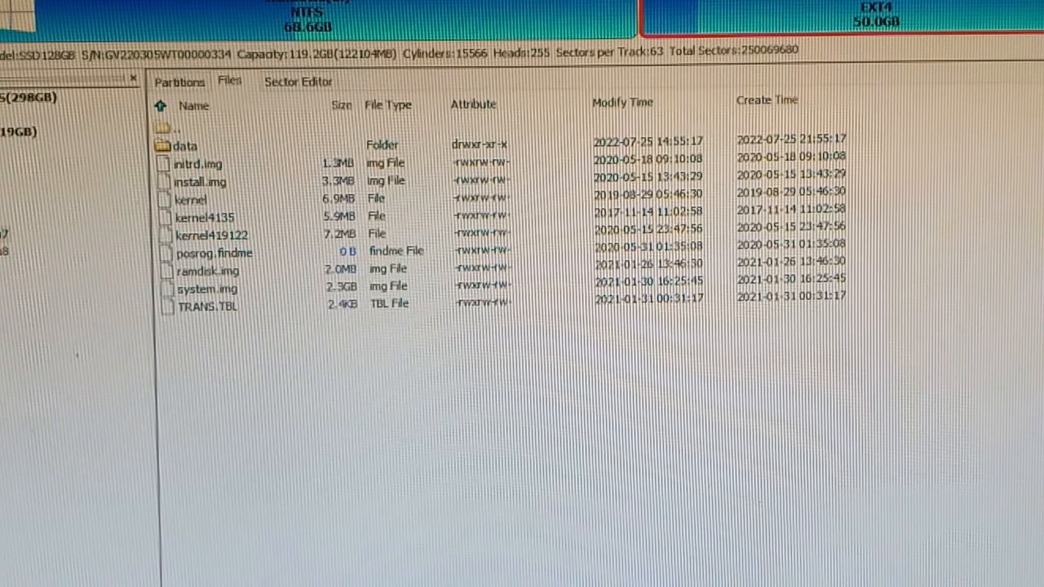
Open the posrog_v3u8 folder and check its kernel files kernel-dua, kernel-satu and kernel-tiga.
click(4, 254)
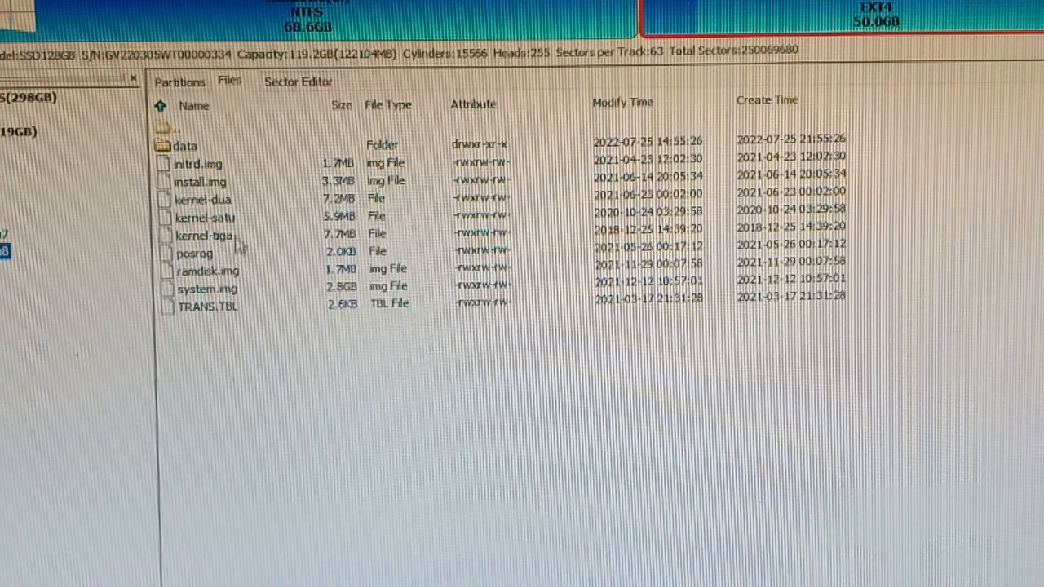
click(301, 201)
click(286, 222)
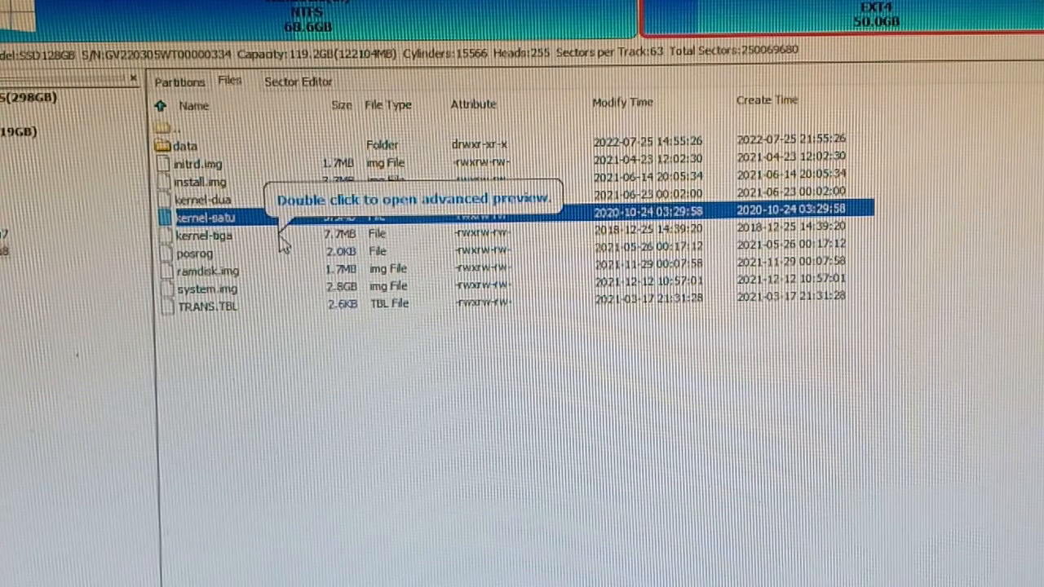
click(279, 236)
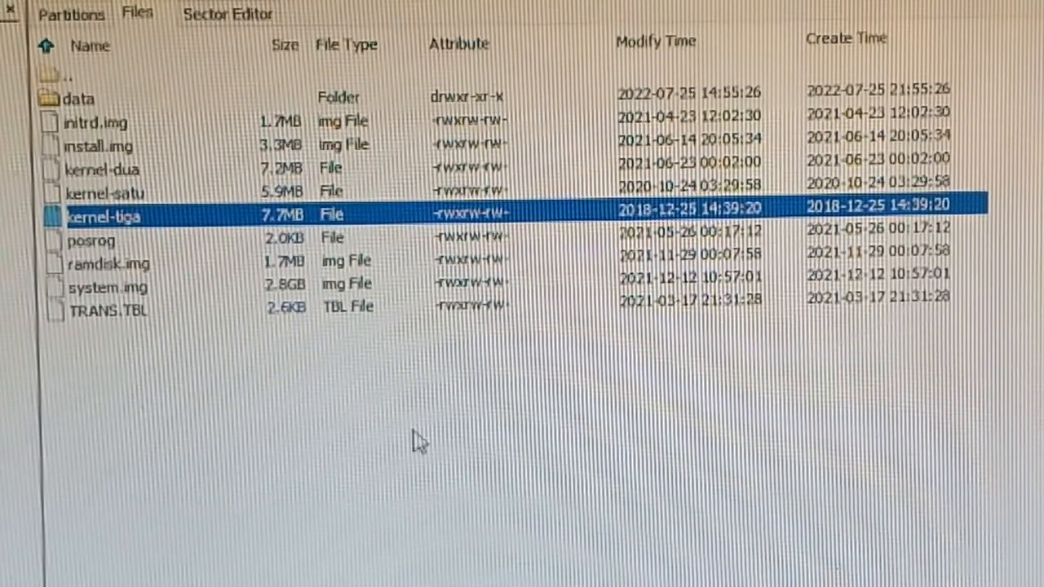
click(611, 502)
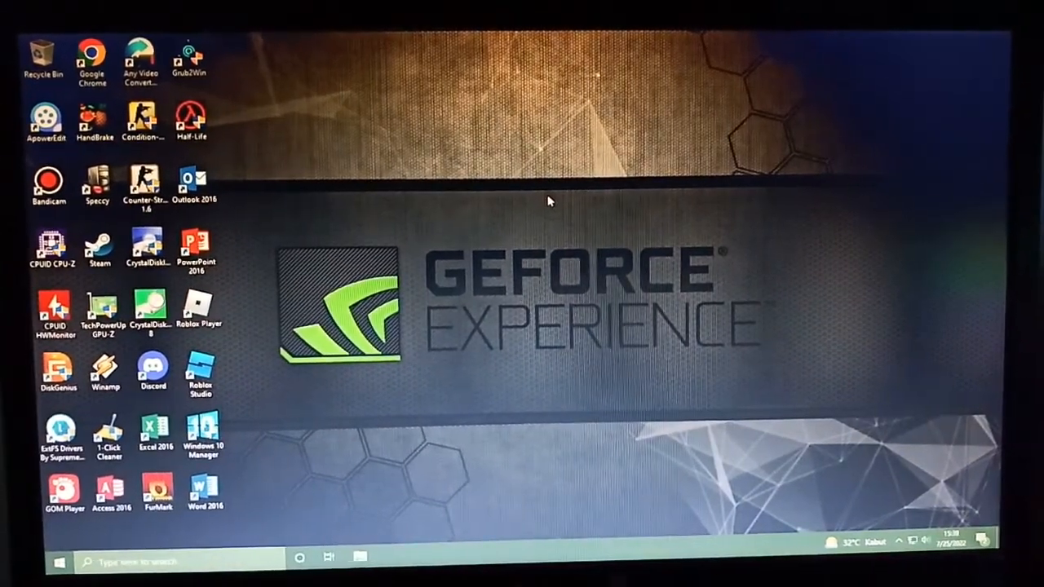
Refresh the desktop and restart the PC.
right_click(535, 145)
click(571, 199)
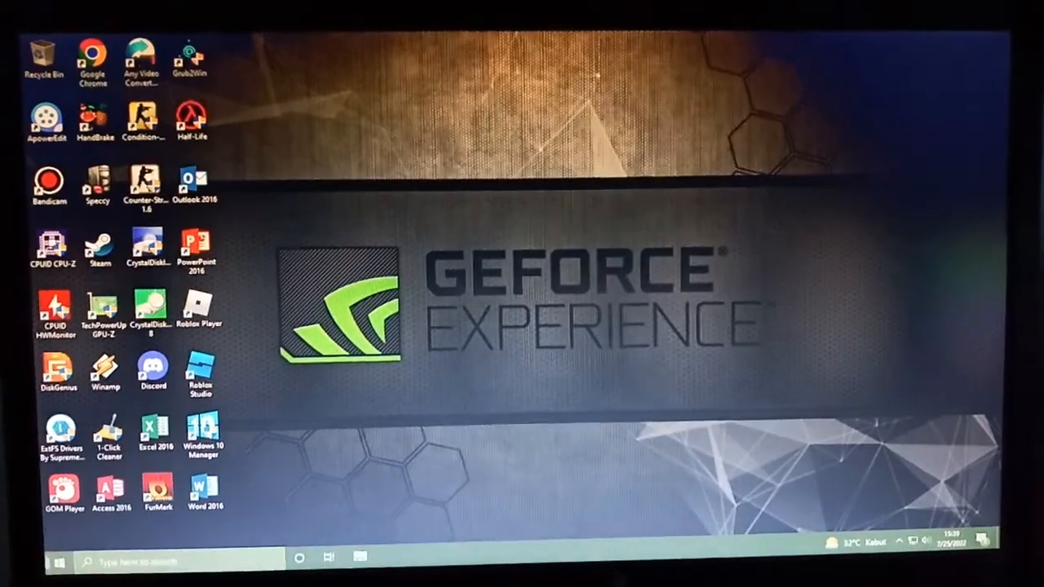
click(59, 561)
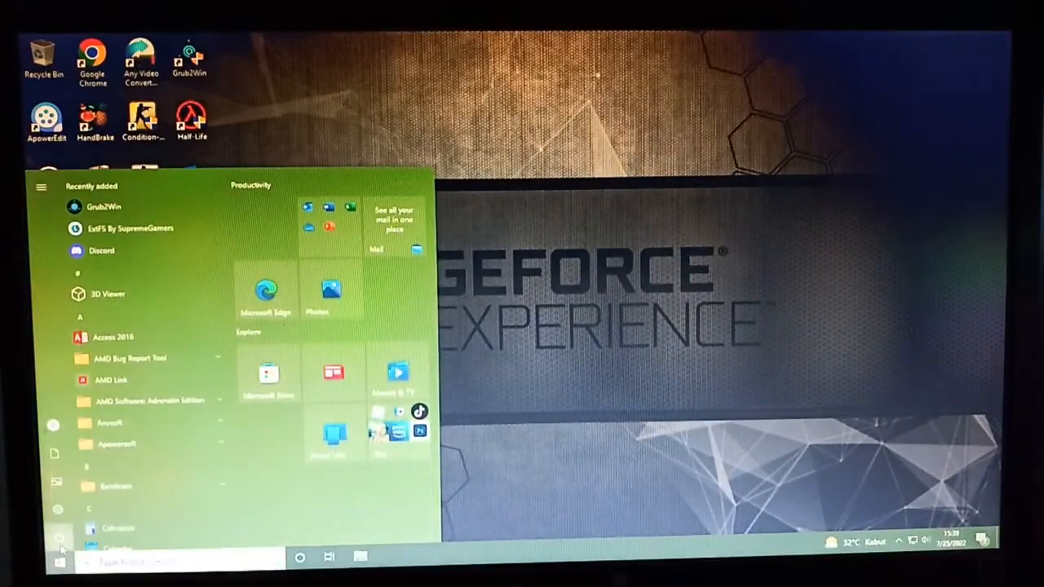
click(58, 537)
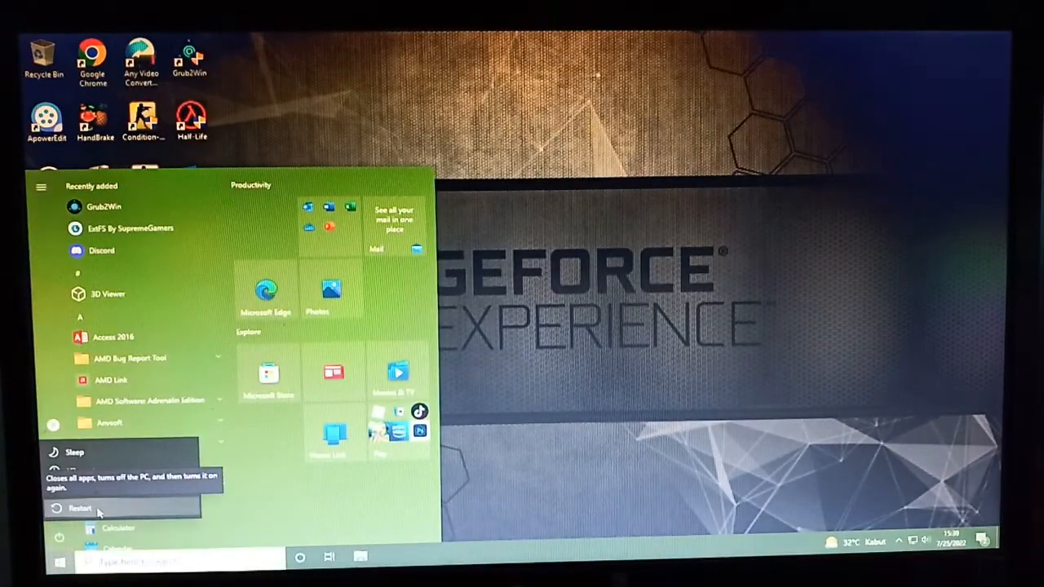
click(98, 509)
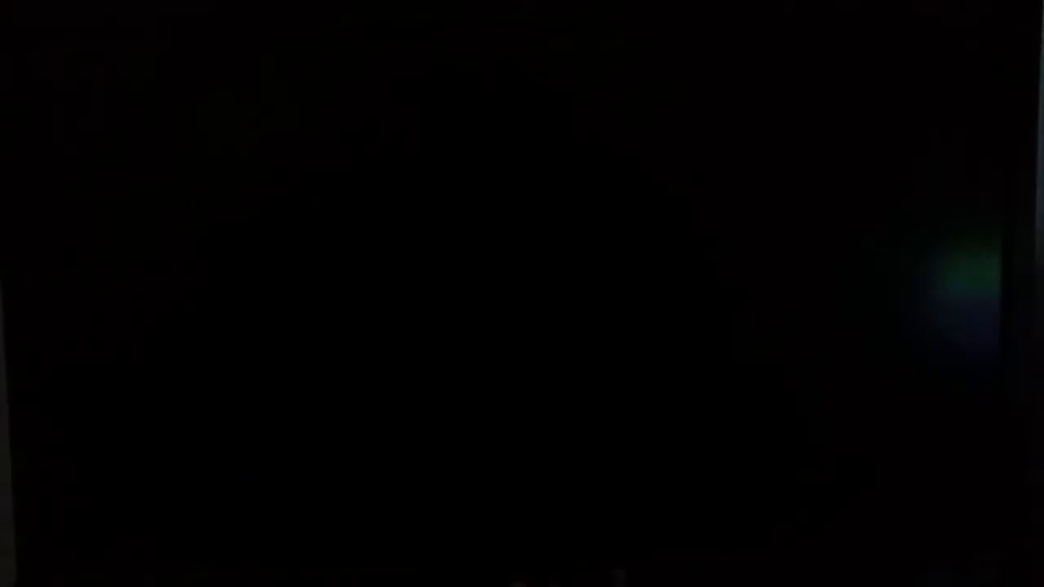
Look through the entries of the POSROG GRUB Bootloader menu, ending on POSROG V3U8 (Auto Kernel).
key(Down)
key(Down)
key(Down)
key(Down)
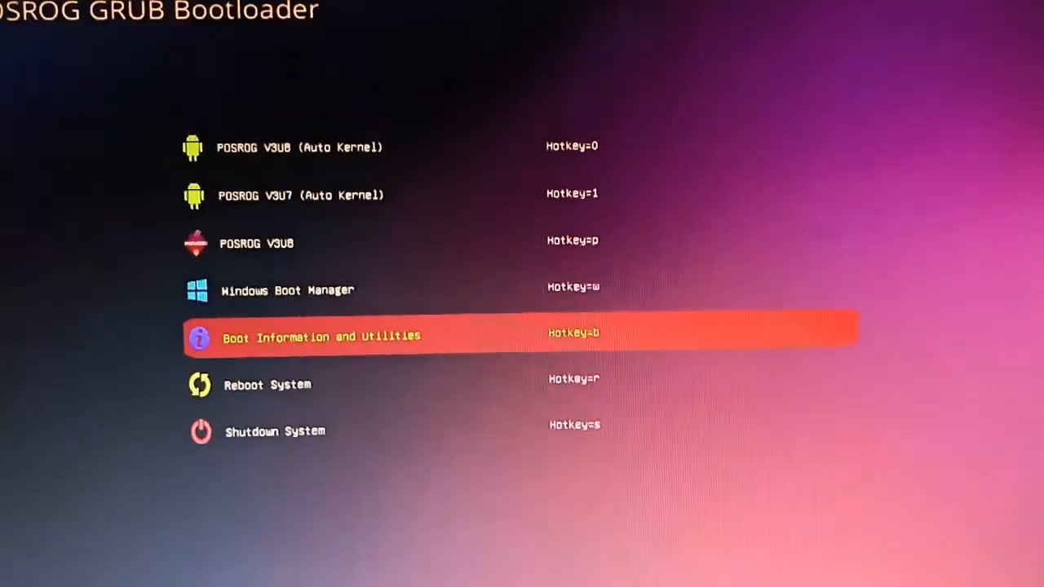
key(Down)
key(Down)
key(Up)
key(Up)
key(Up)
key(Up)
key(Up)
key(Up)
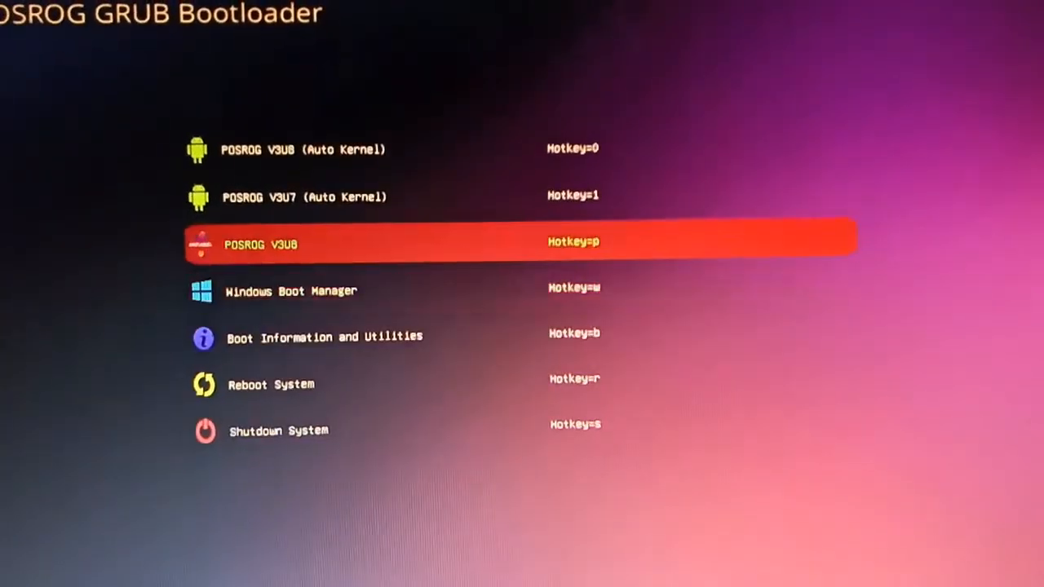
key(Down)
key(Down)
key(Down)
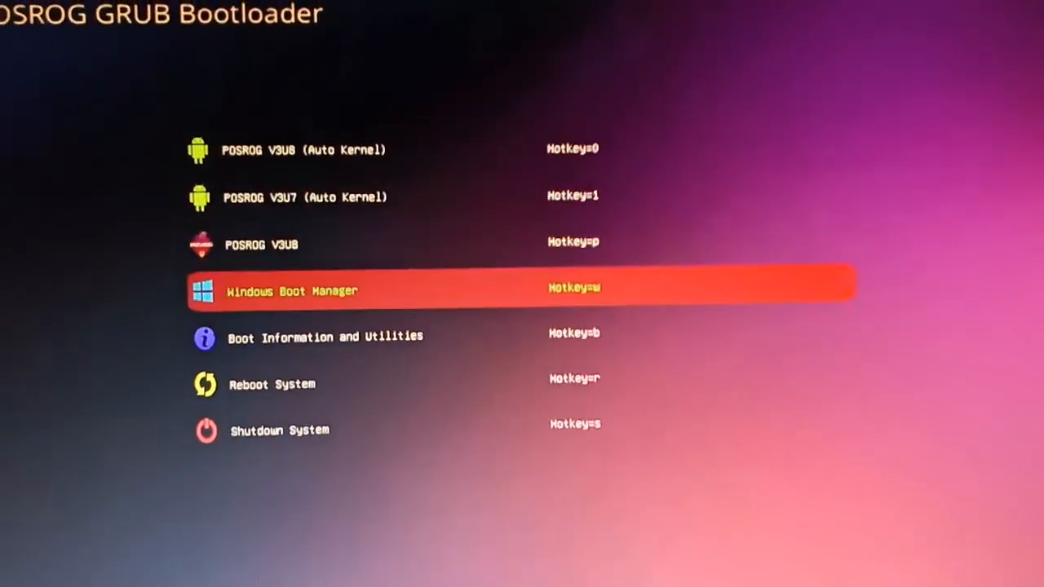
key(Up)
key(Up)
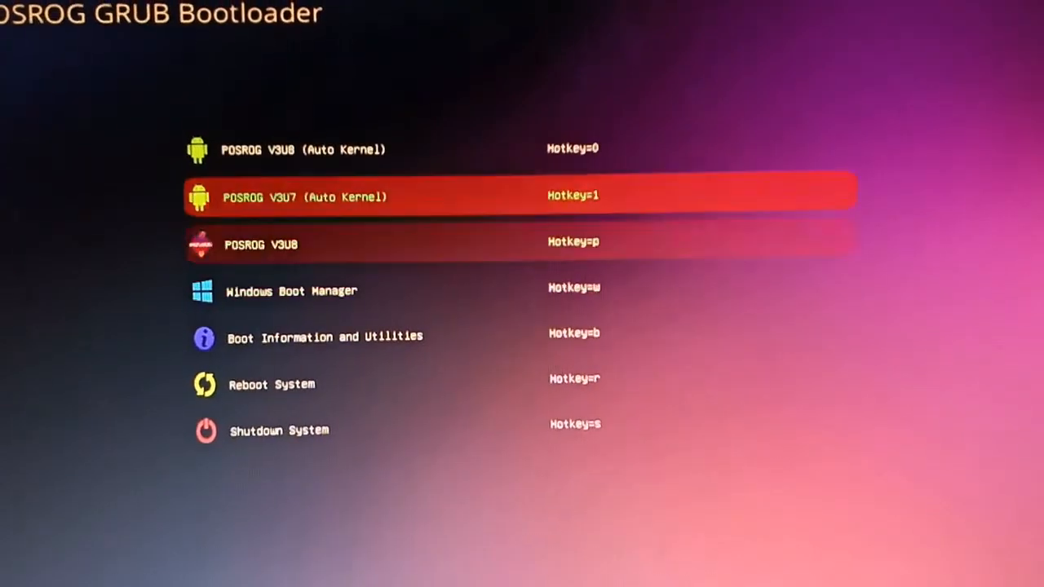
key(Down)
key(Down)
key(Up)
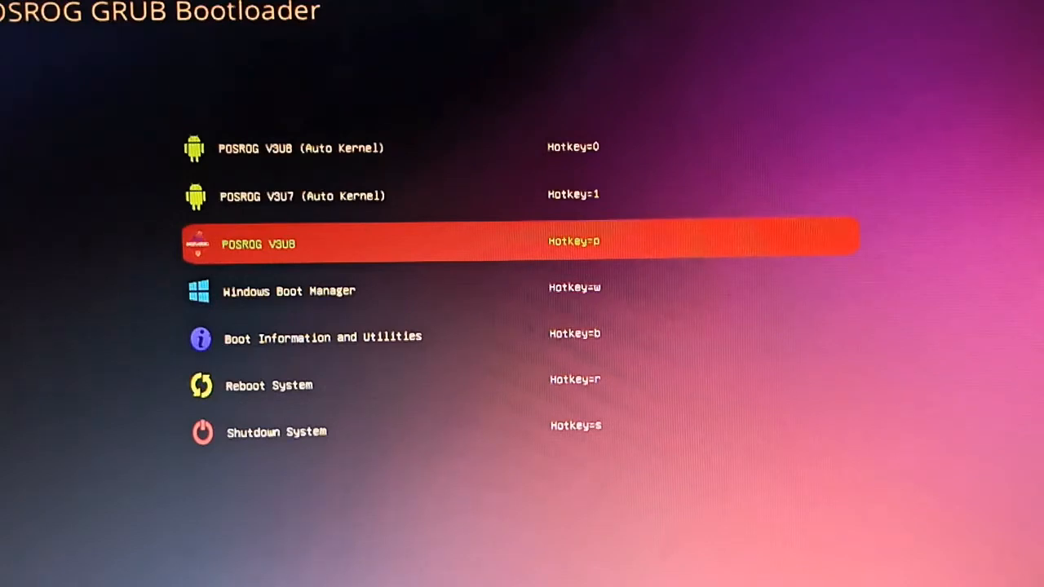
key(Up)
key(Up)
key(Down)
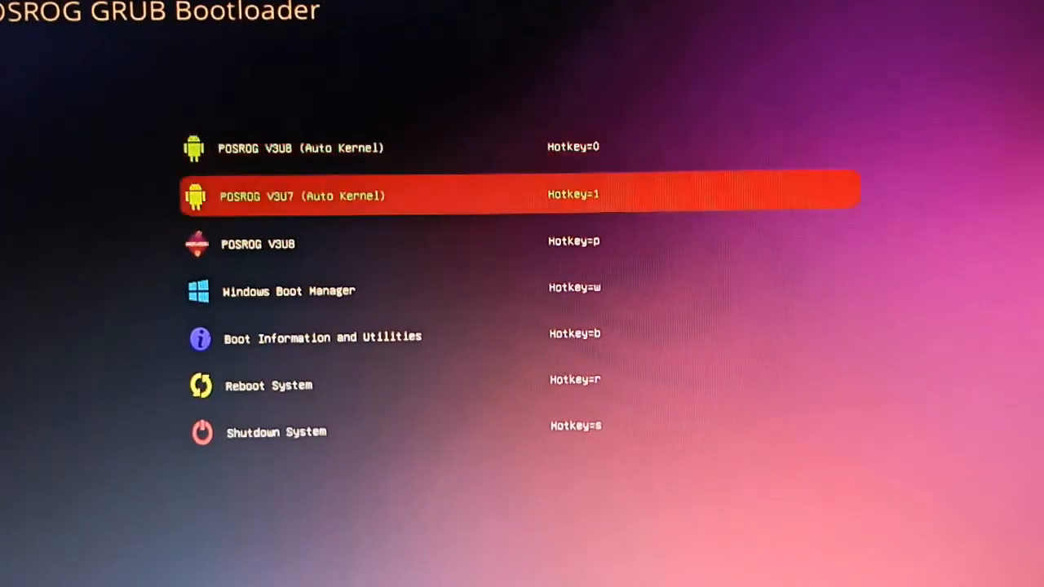
key(Up)
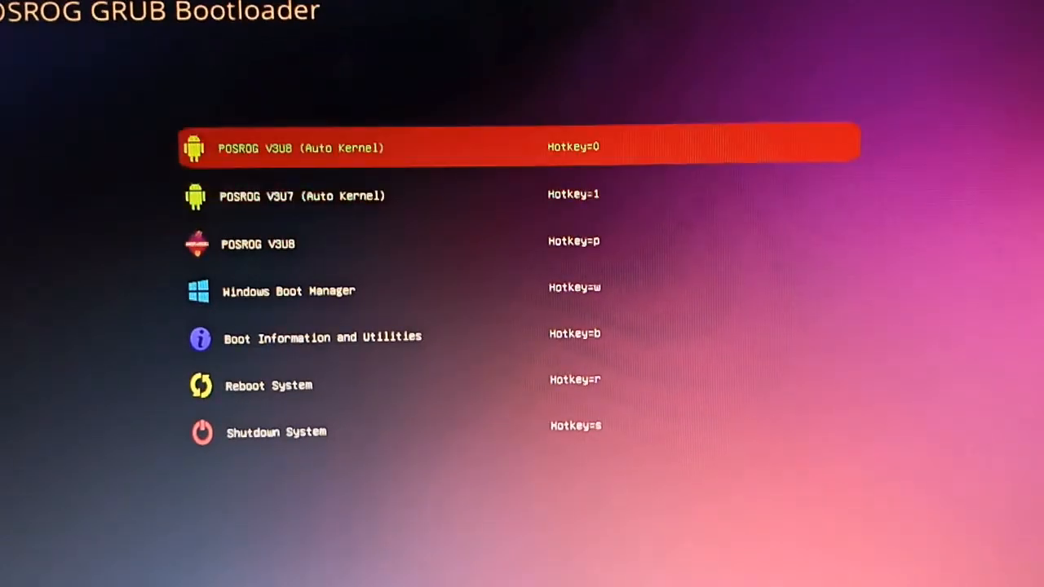
Examine the boot menu entries from the two POSROG Auto Kernel entries through Windows Boot Manager and Reboot System down to Shutdown System.
key(Down)
key(Up)
key(Down)
key(Up)
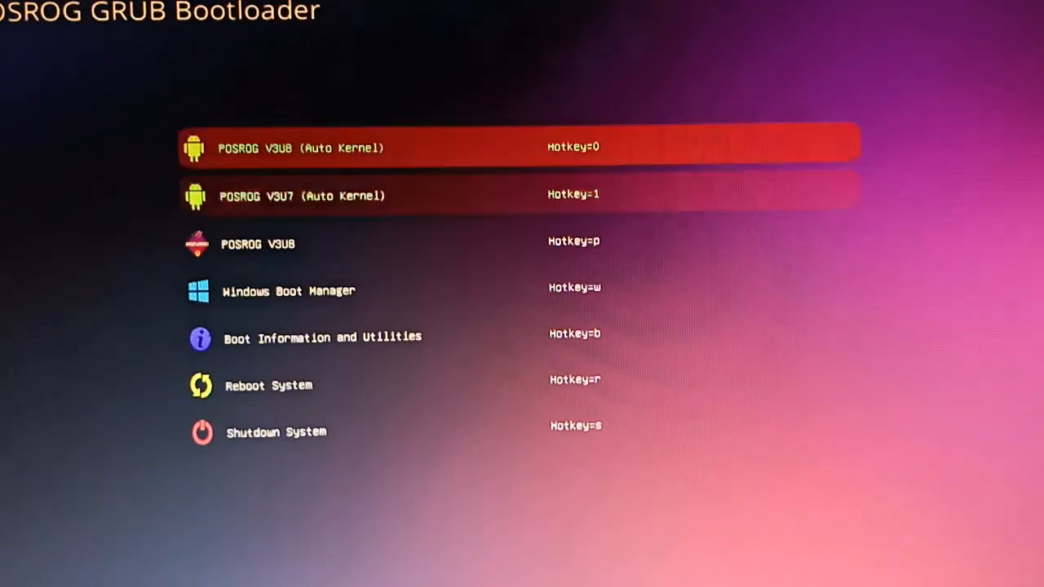
key(Down)
key(Down)
key(Down)
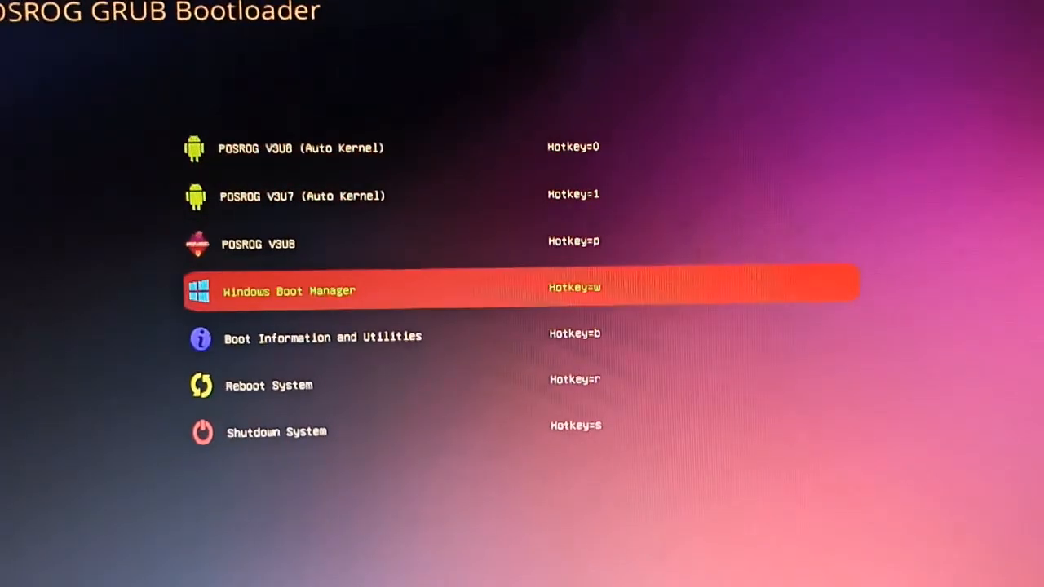
key(Down)
key(Up)
key(Down)
key(Down)
key(Down)
key(Up)
key(Up)
key(Up)
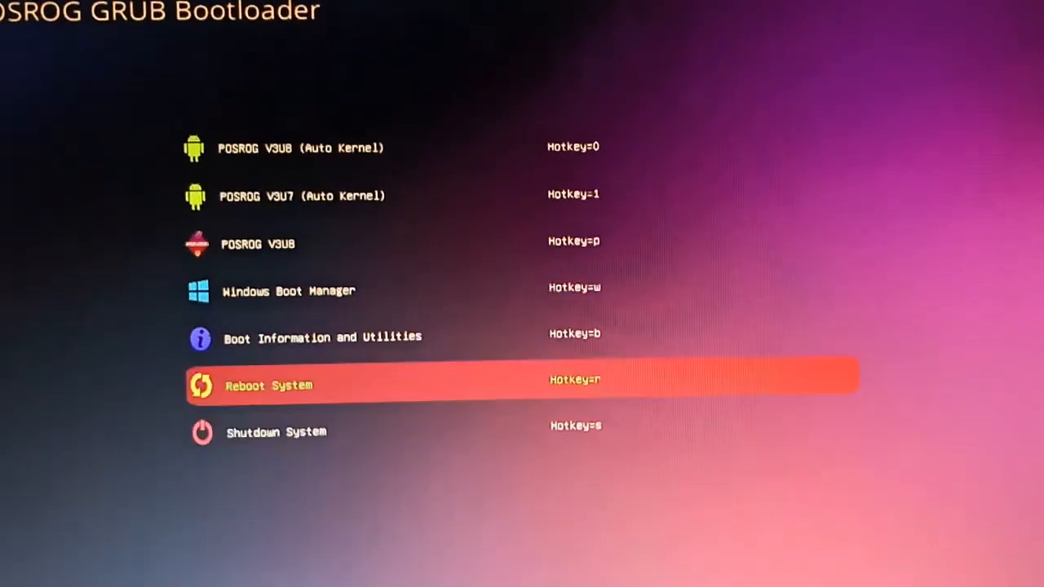
key(Down)
key(Down)
key(Down)
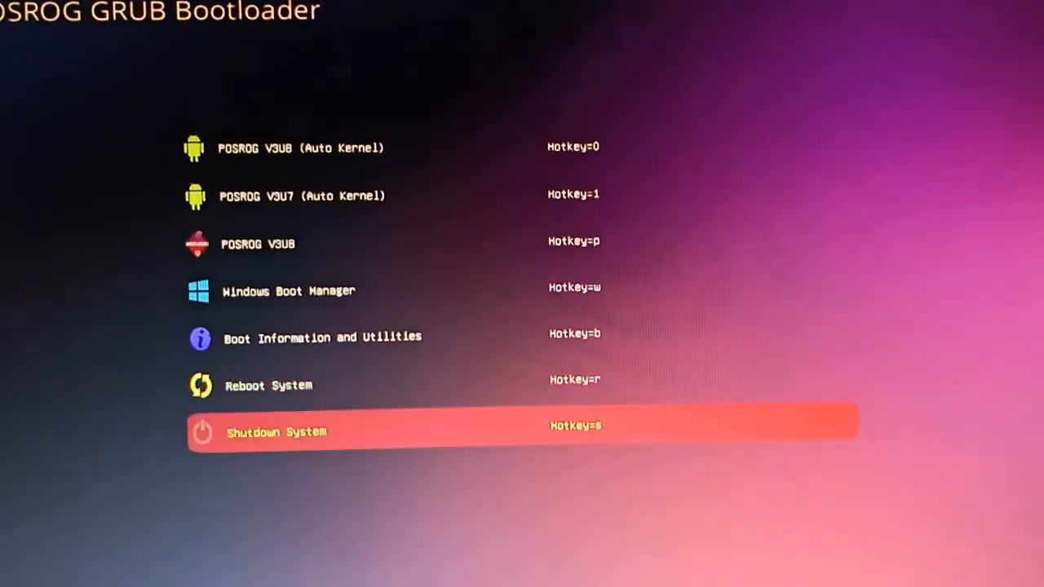
Return to the POSROG V3U8 (Auto Kernel) entry in the boot menu and boot it.
key(Up)
key(Up)
key(Up)
key(Up)
key(Up)
key(Up)
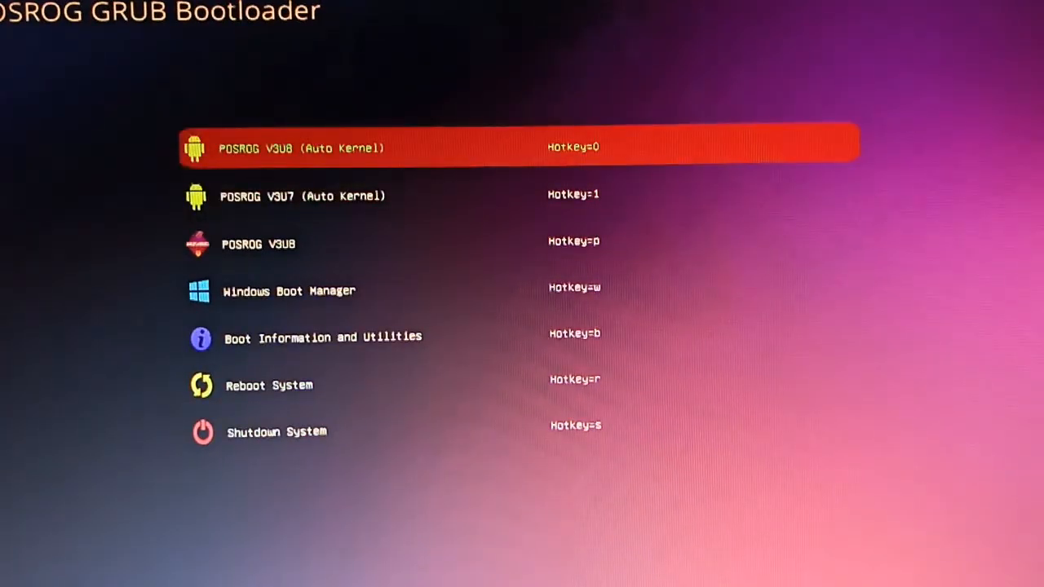
key(Return)
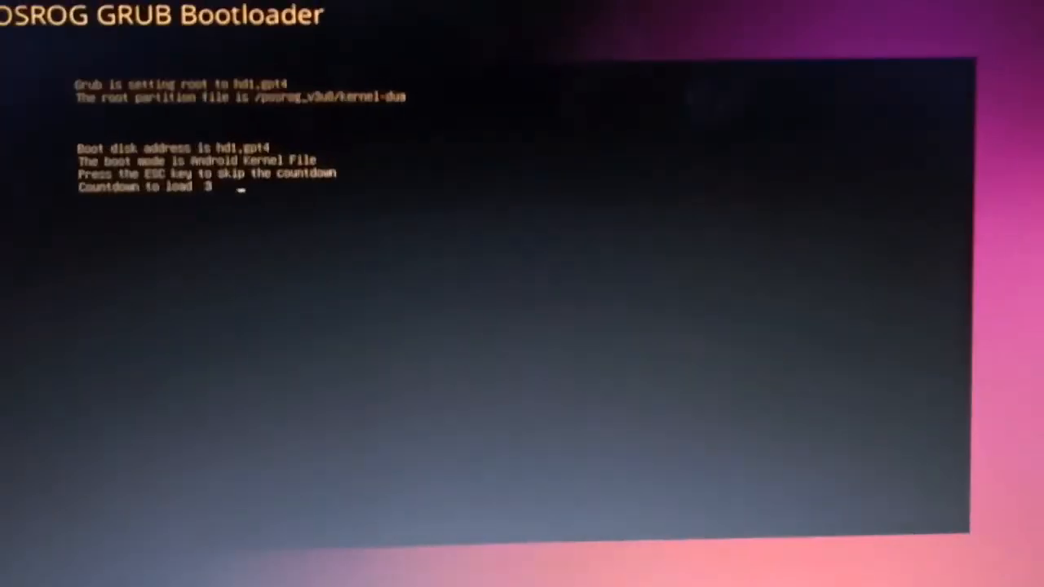